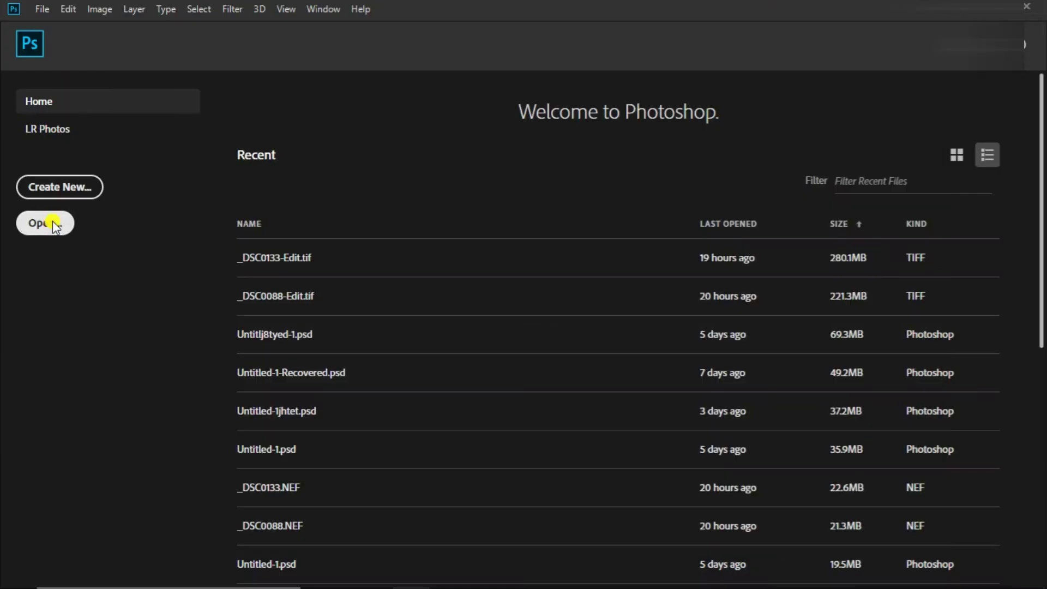
Open every image in New Volume (D:) > Llgit as separate documents, pixels5.jpg in front
left_click(54, 223)
left_click(74, 331)
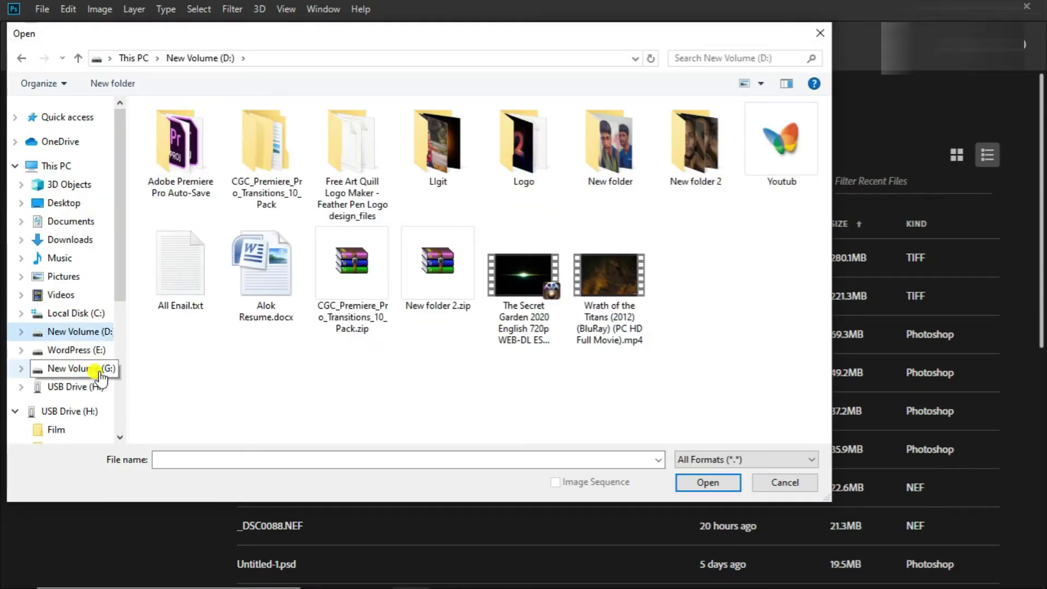
double_click(437, 158)
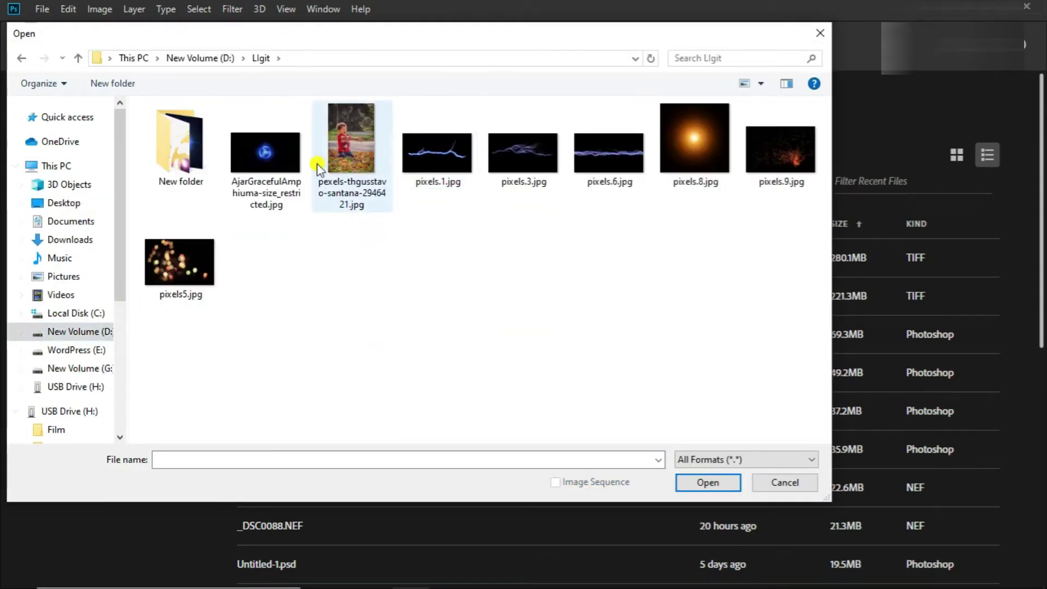
left_click(279, 154)
left_click(178, 278)
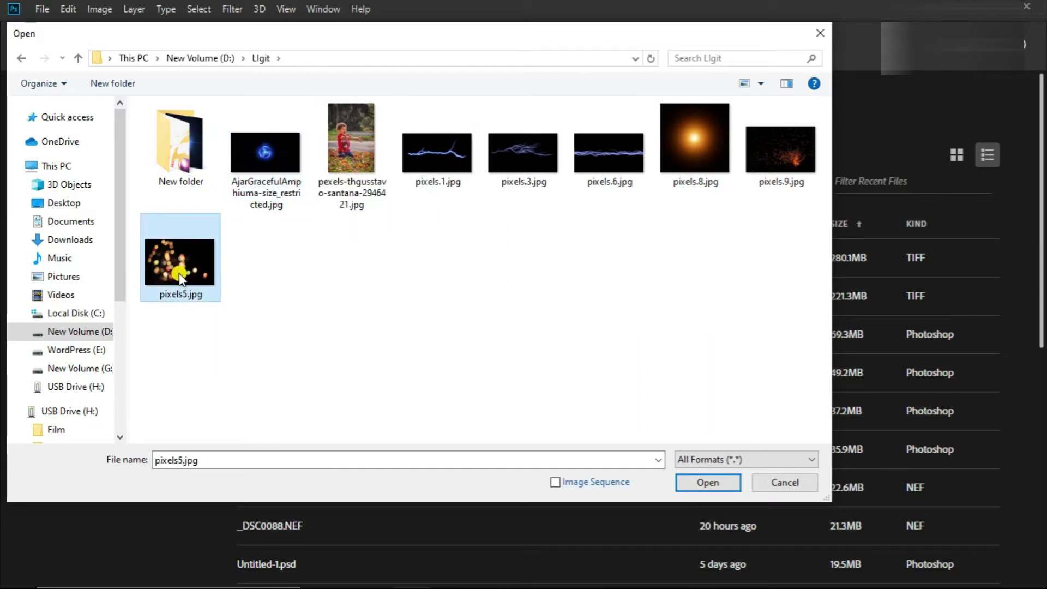
left_click(244, 191)
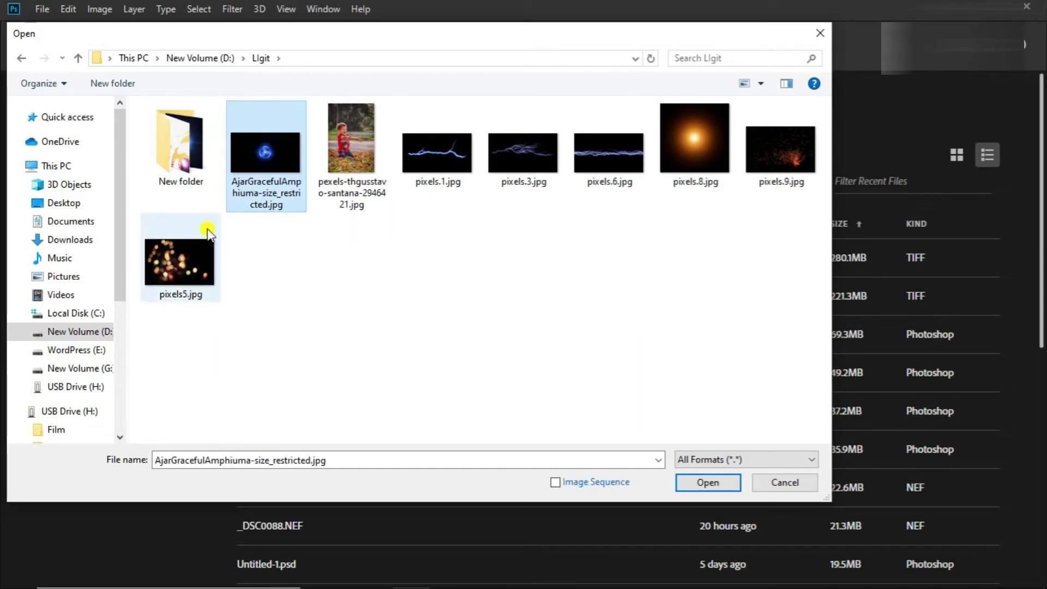
left_click(185, 260, "shift")
key("Return")
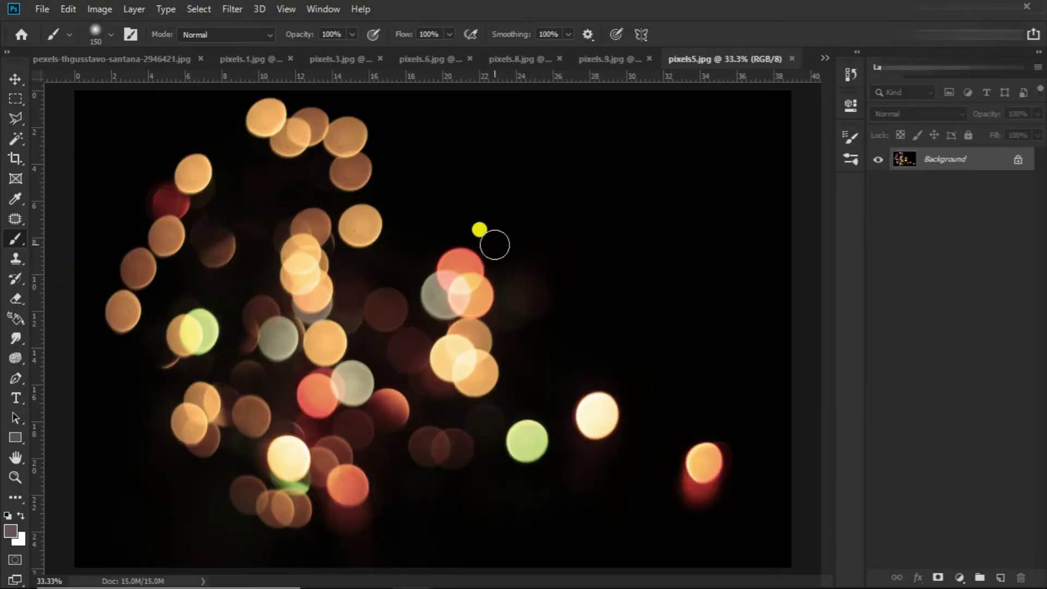
Copy the whole pixels5 bokeh image into the child photo as hidden Layer 1
key("ctrl+minus")
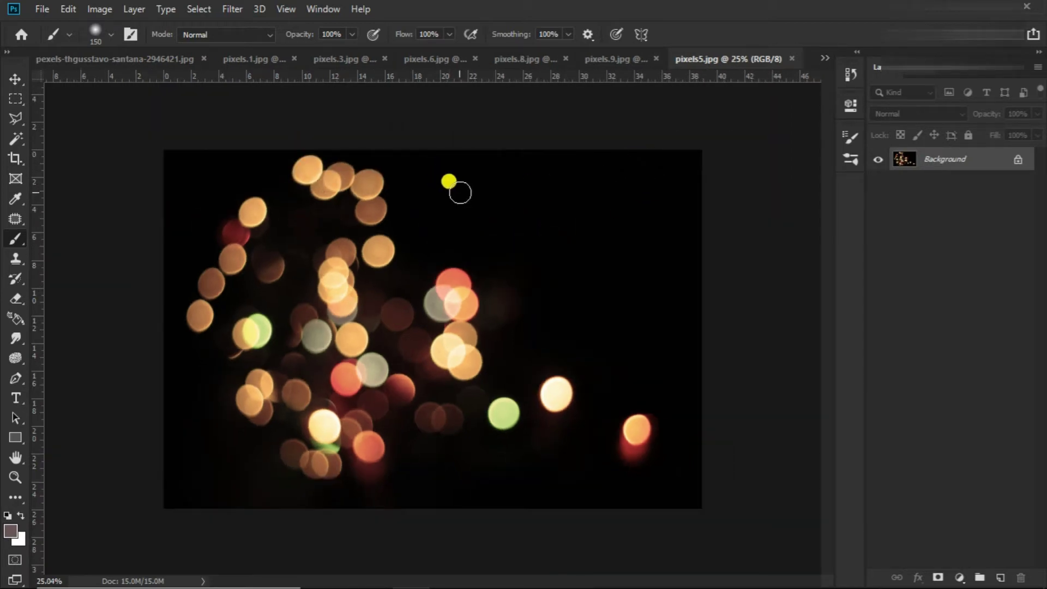
left_click(16, 98)
left_click_drag(140, 124, 775, 574)
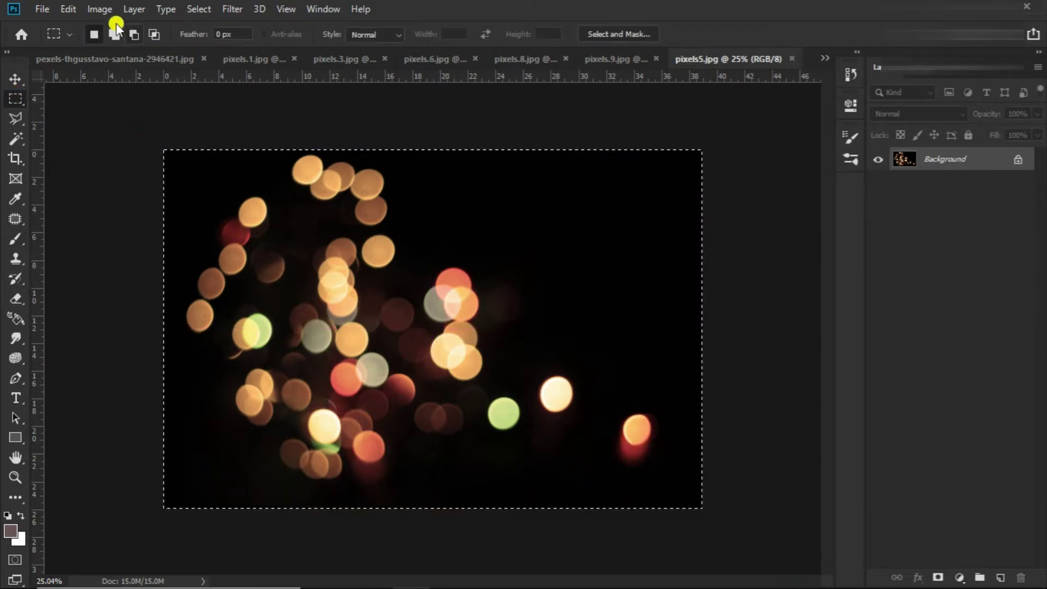
left_click(69, 9)
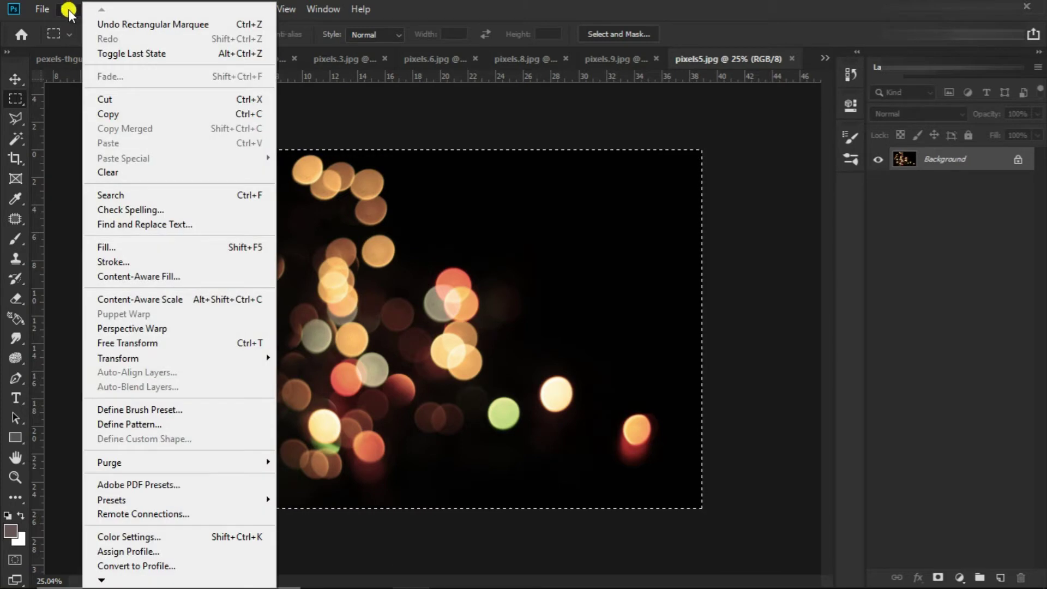
left_click(126, 112)
key("ctrl+shift+Tab")
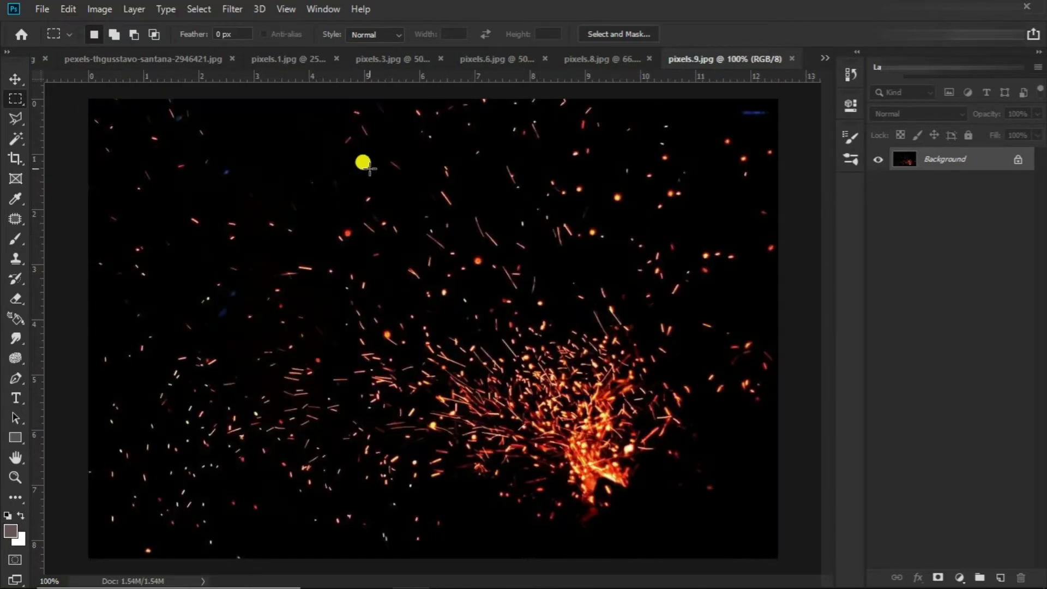
left_click(825, 58)
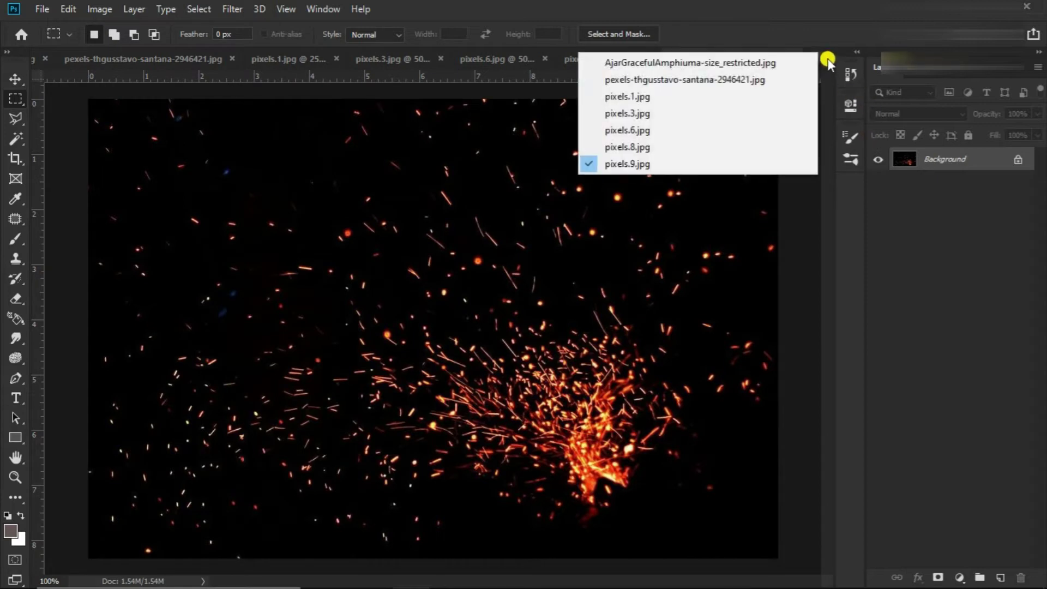
left_click(676, 82)
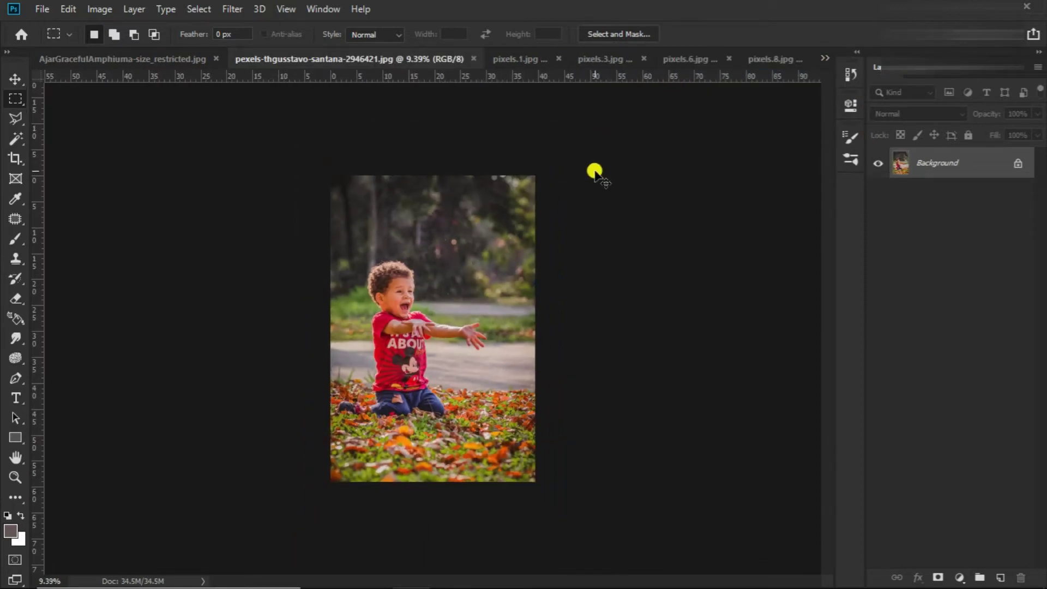
key("ctrl+v")
key("ctrl+plus")
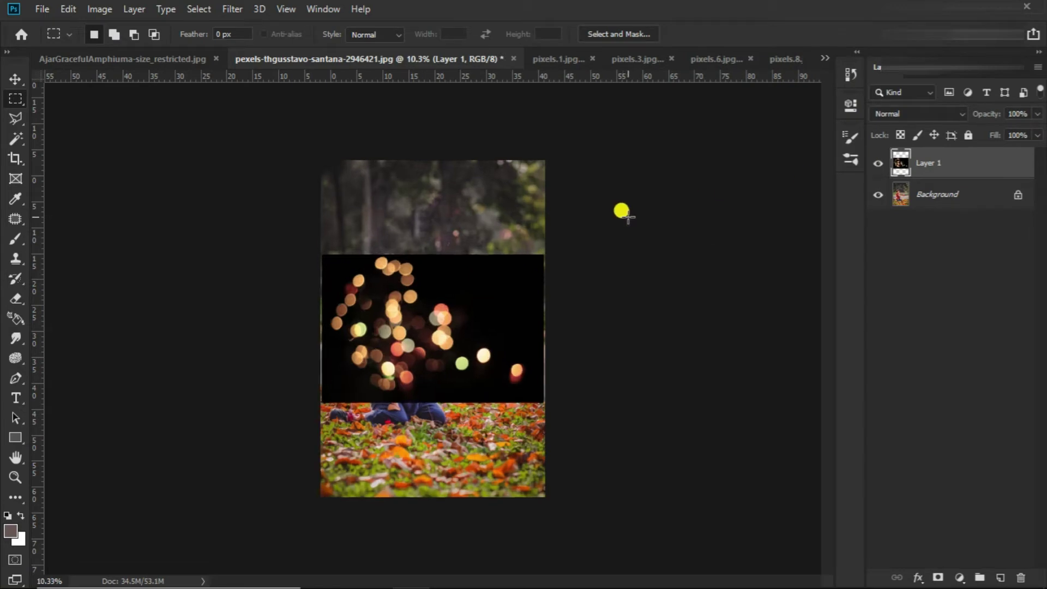
left_click(878, 164)
Copy the whole pixels.8 orange orb image into the child photo as Layer 2
left_click(782, 58)
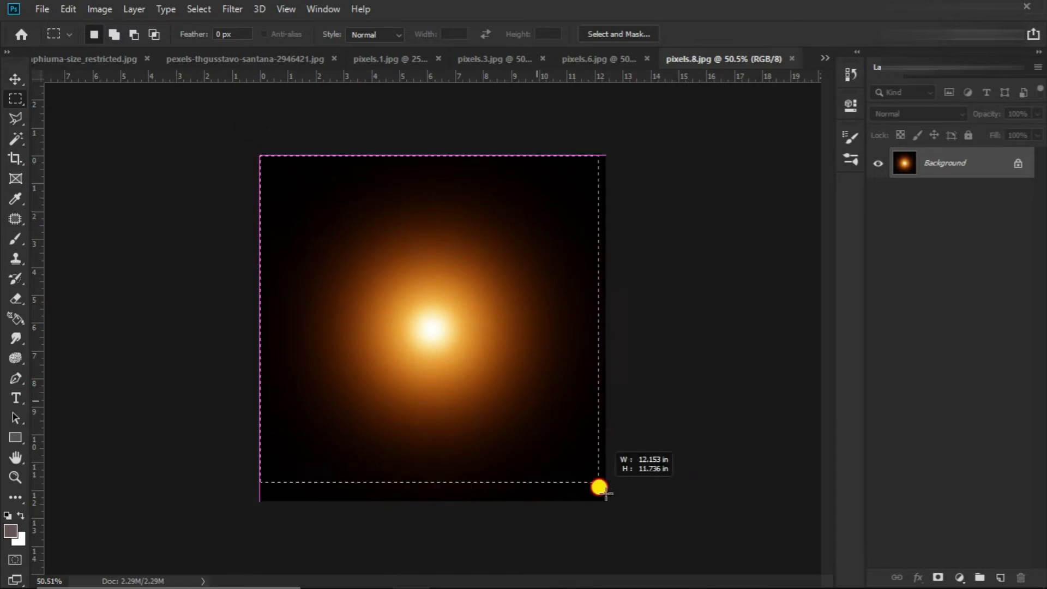
left_click_drag(262, 157, 606, 501)
left_click(75, 9)
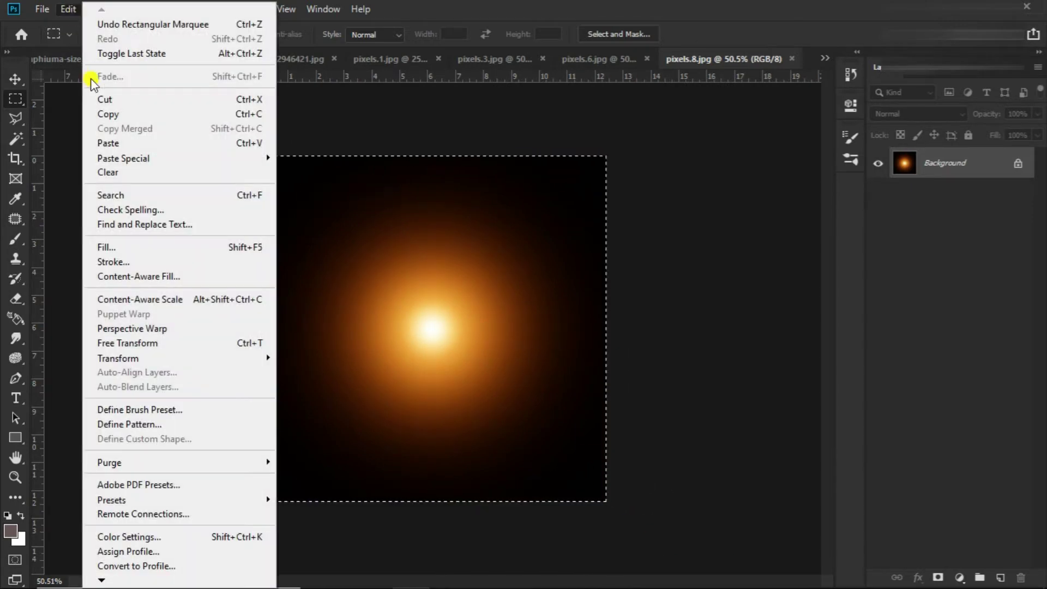
left_click(109, 109)
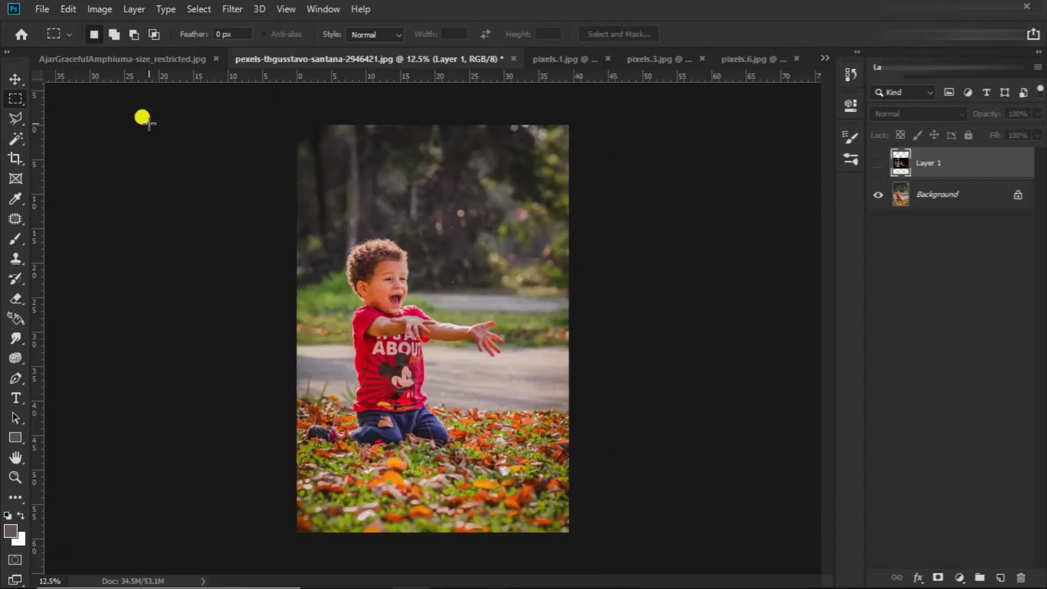
key("ctrl+v")
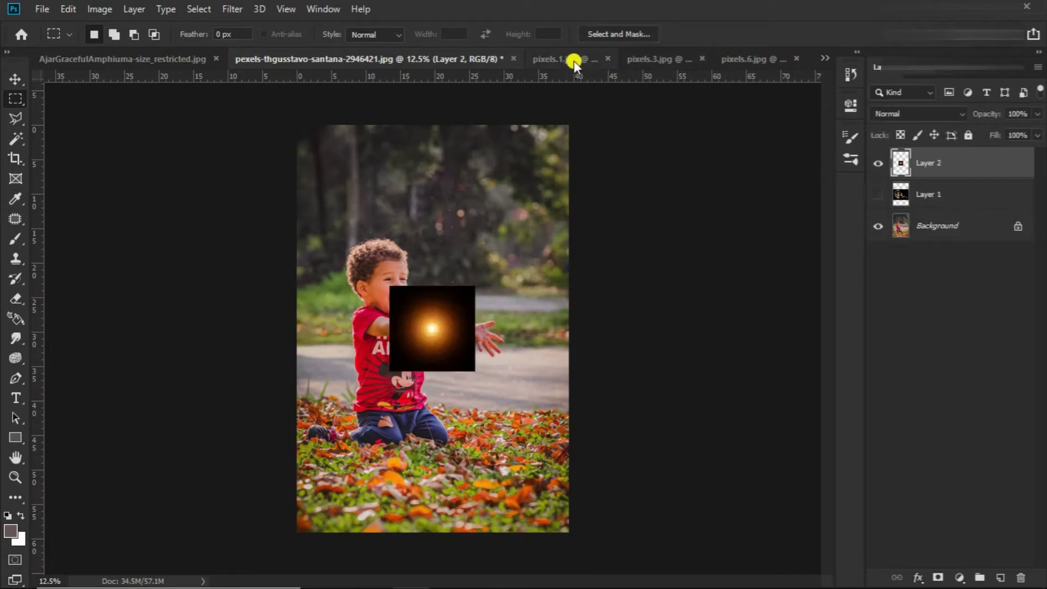
Hide the orb layer and paste the first lightning image as a hidden layer
left_click(878, 163)
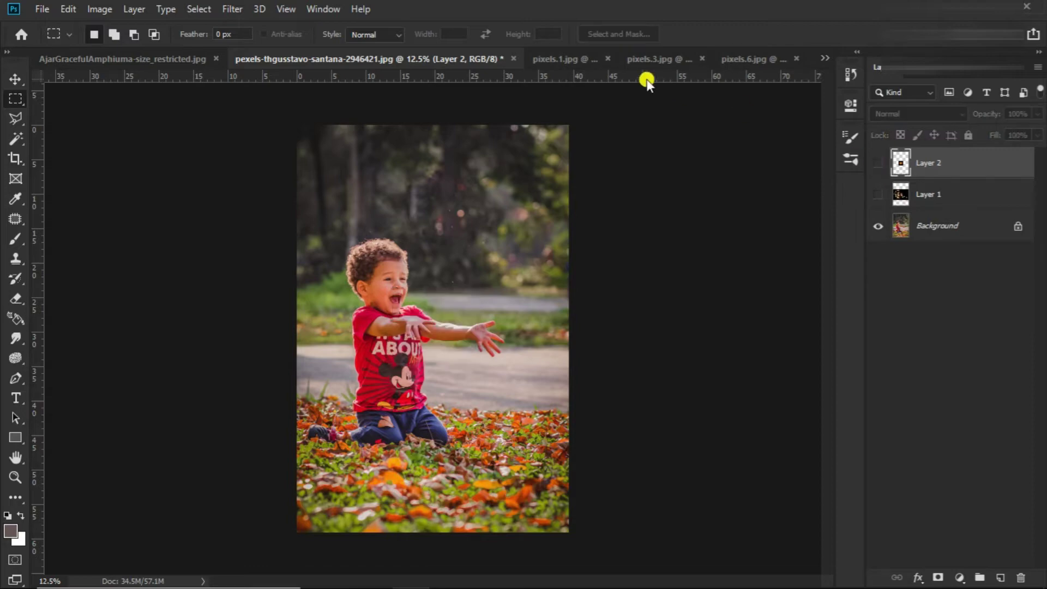
left_click(597, 59)
mouse_move(124, 154)
left_mouse_down()
mouse_move(375, 377)
mouse_move(734, 499)
left_mouse_up()
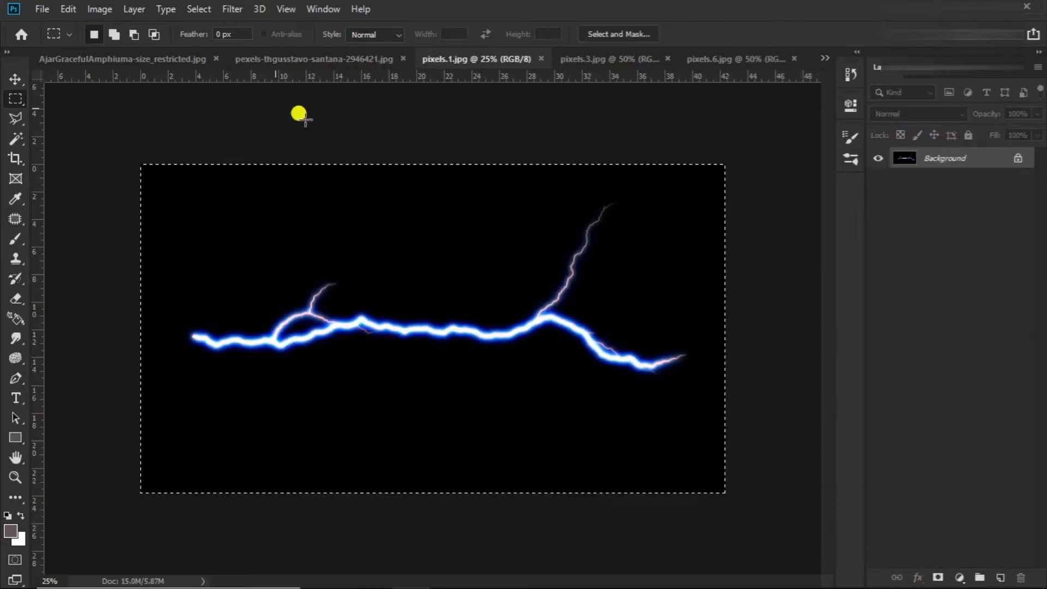
left_click(69, 9)
left_click(113, 116)
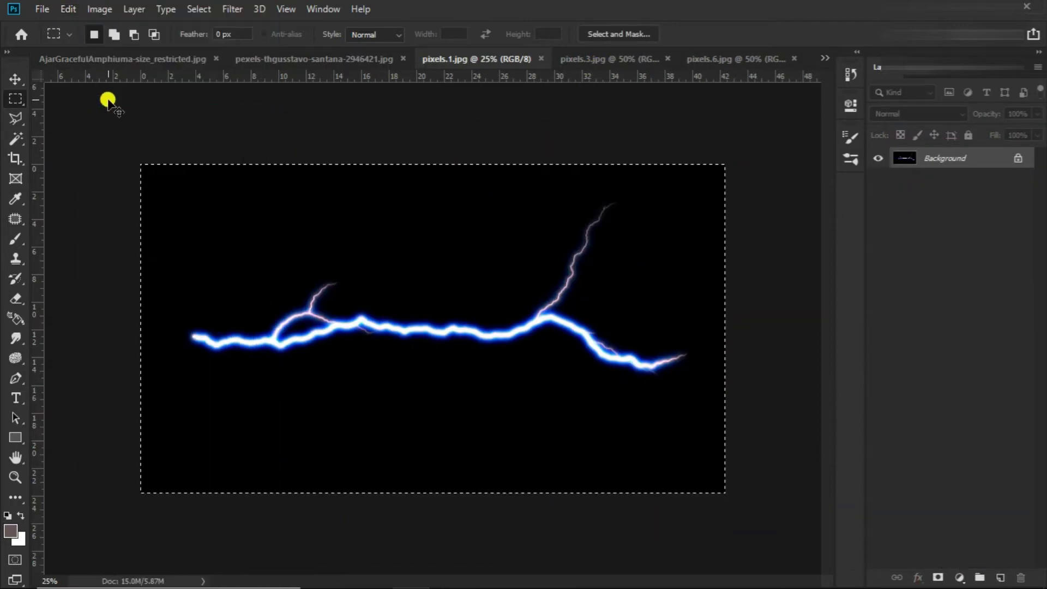
key("ctrl+shift+Tab")
key("ctrl+v")
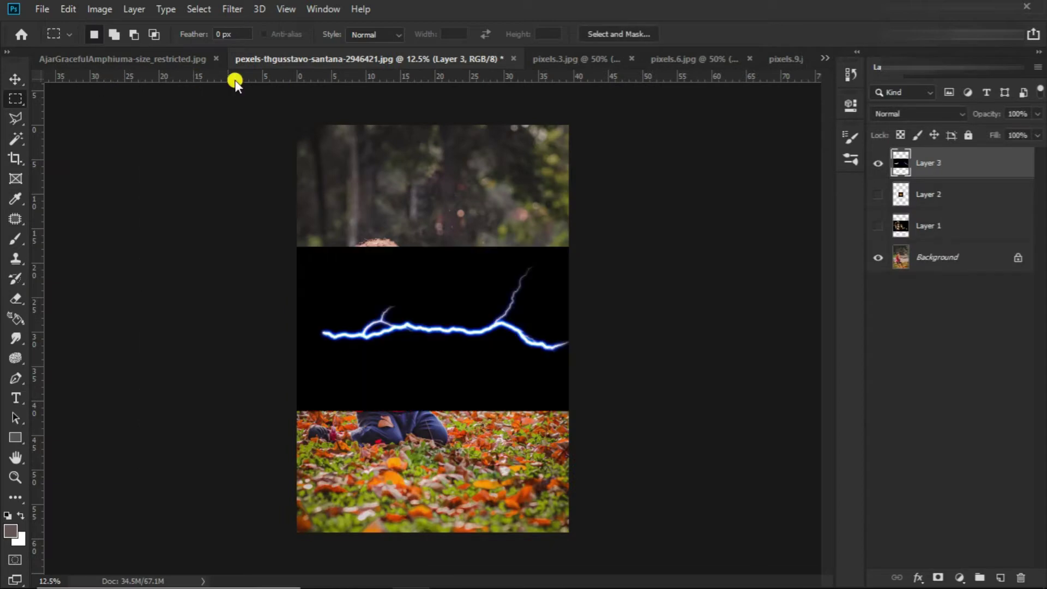
left_click(875, 162)
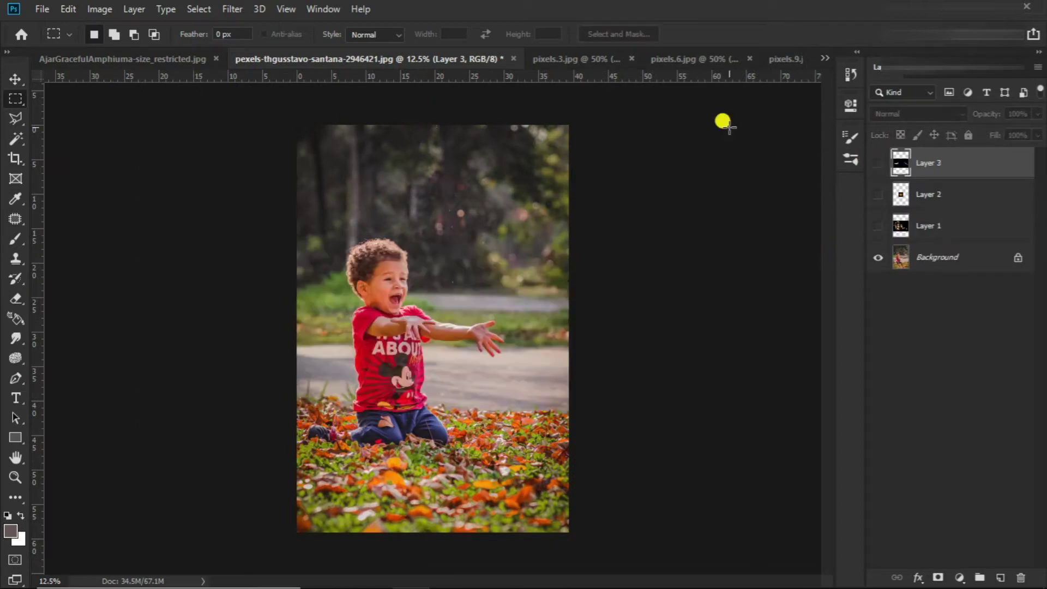
Paste the second lightning image in as a hidden layer and close its document
left_click(589, 59)
key("ctrl+a")
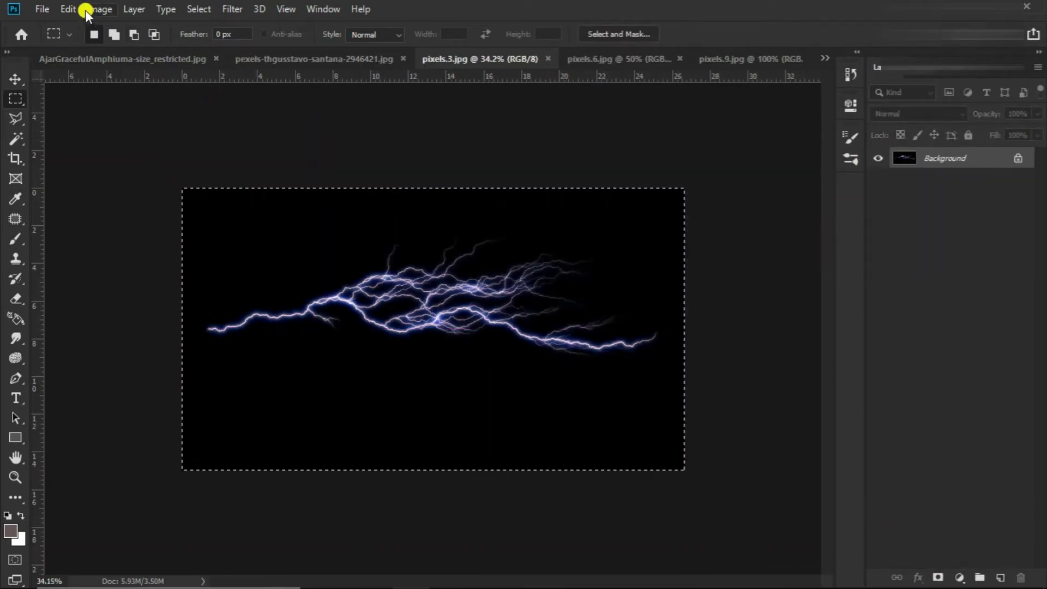
left_click(68, 9)
left_click(134, 115)
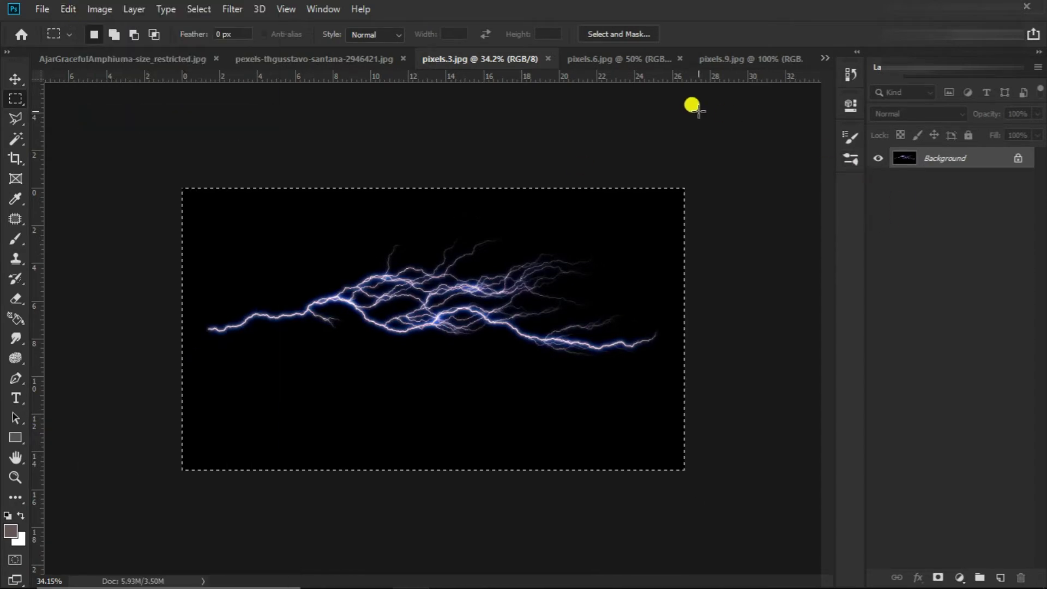
key("ctrl+w")
left_click(69, 9)
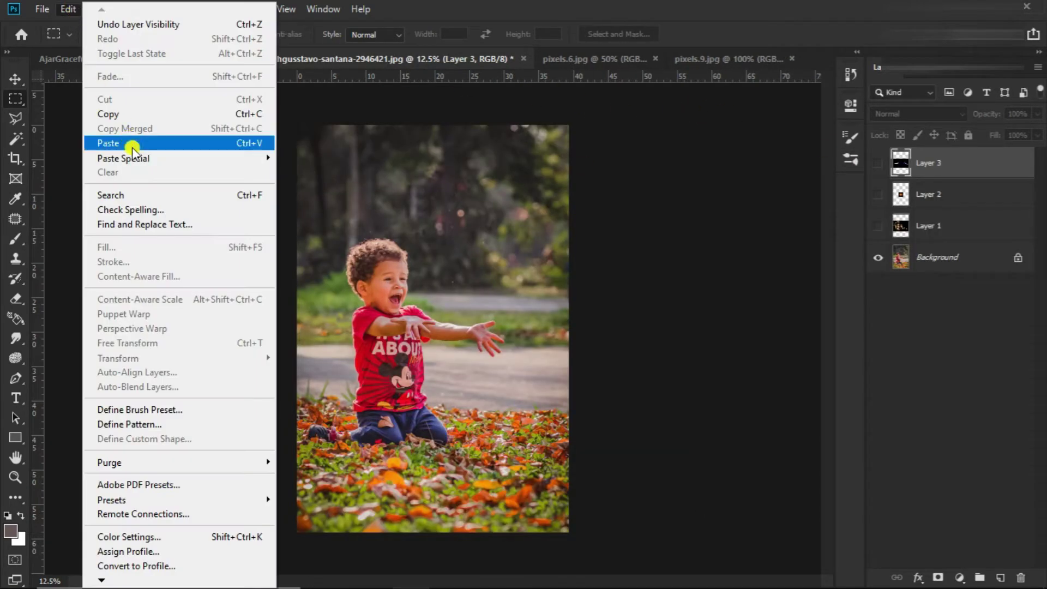
left_click(135, 142)
left_click(877, 162)
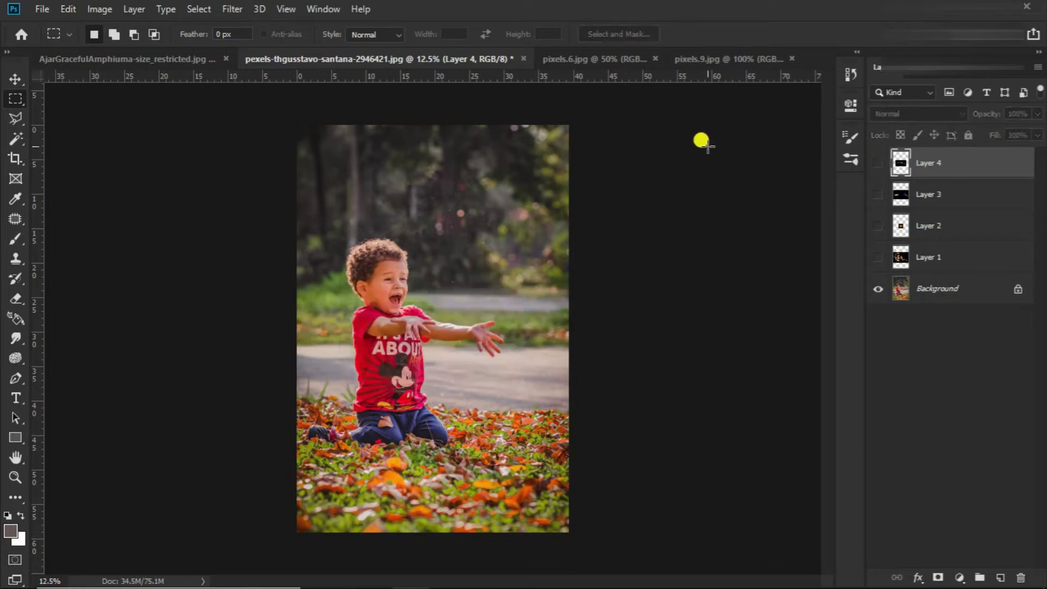
Paste the third lightning image in as a hidden layer and close its document
left_click(600, 58)
key("ctrl+0")
left_click_drag(156, 174, 713, 578)
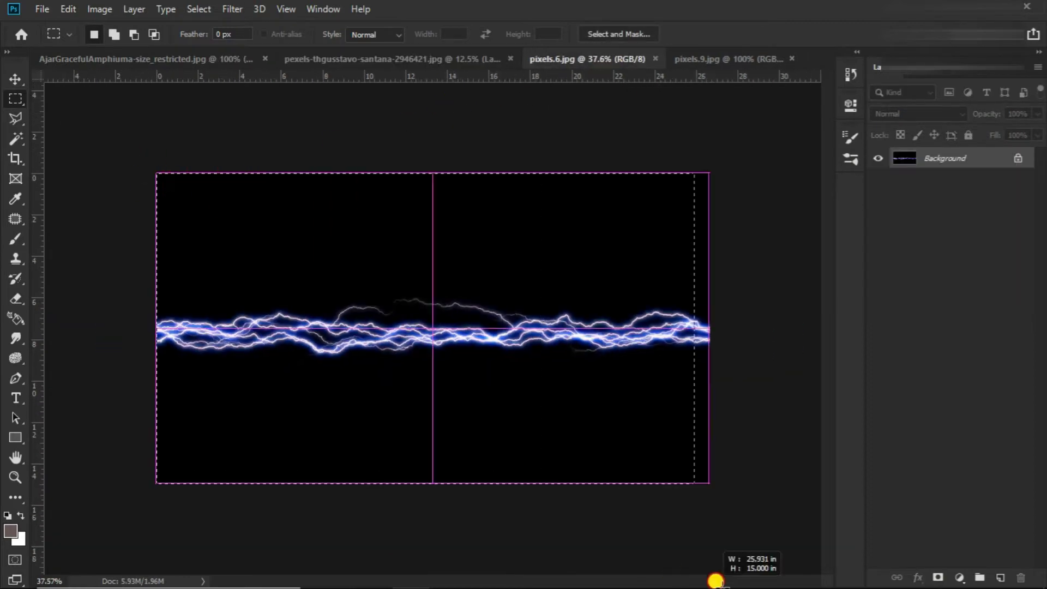
left_click(69, 8)
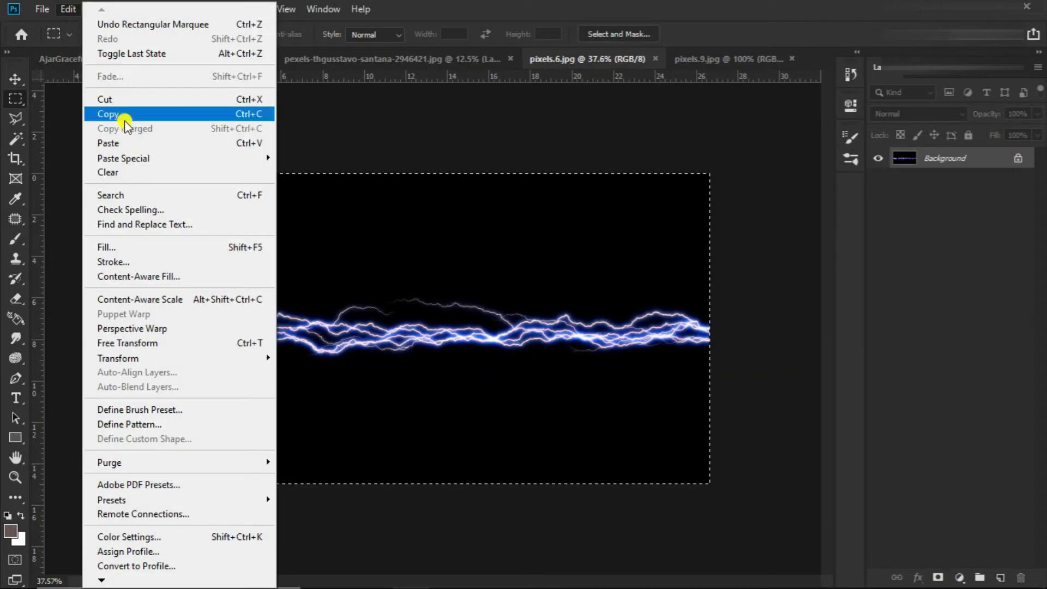
left_click(124, 117)
key("ctrl+w")
left_click(69, 9)
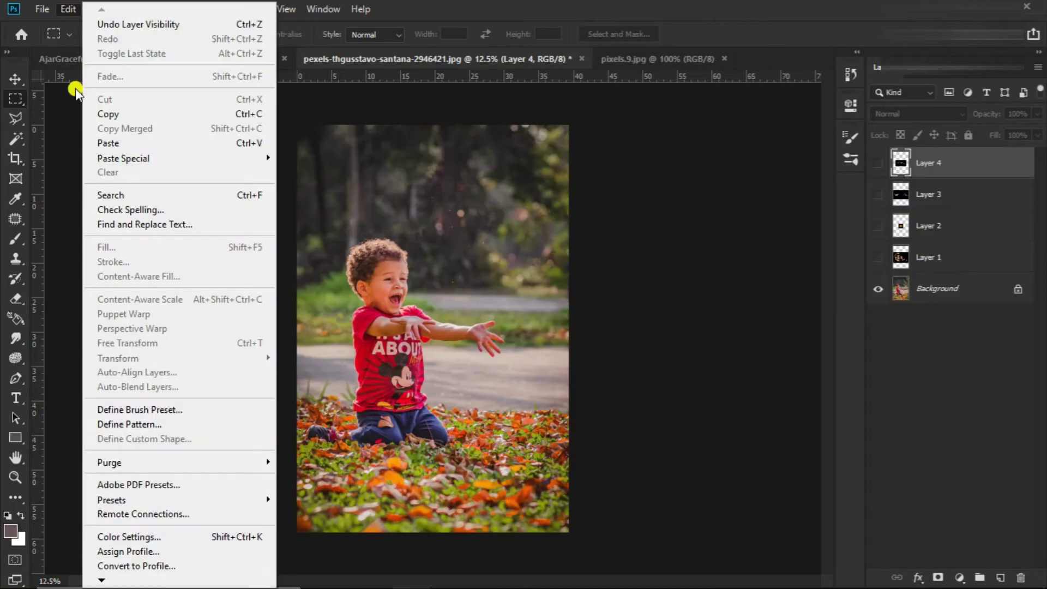
left_click(119, 143)
left_click(876, 163)
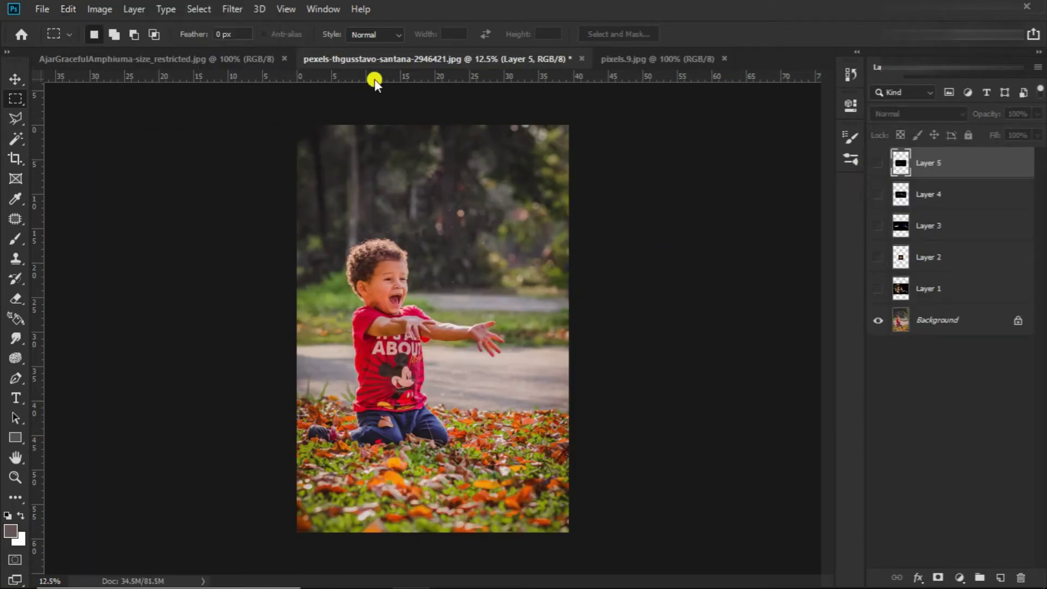
Paste the sparkle image in as hidden Layer 6 and close its document
left_click(660, 57)
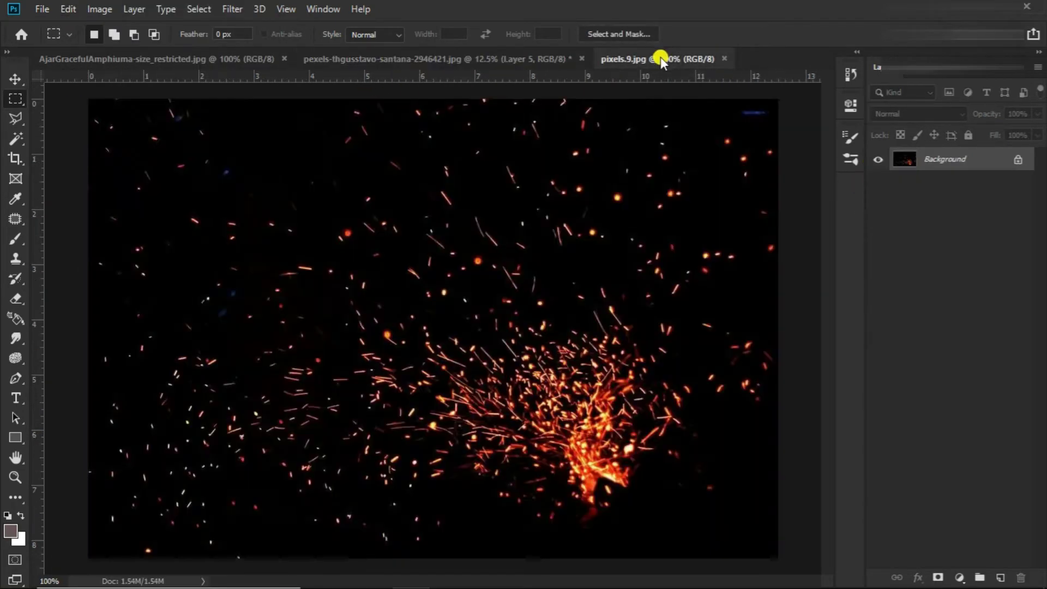
key("ctrl+0")
key("ctrl+a")
left_click(70, 9)
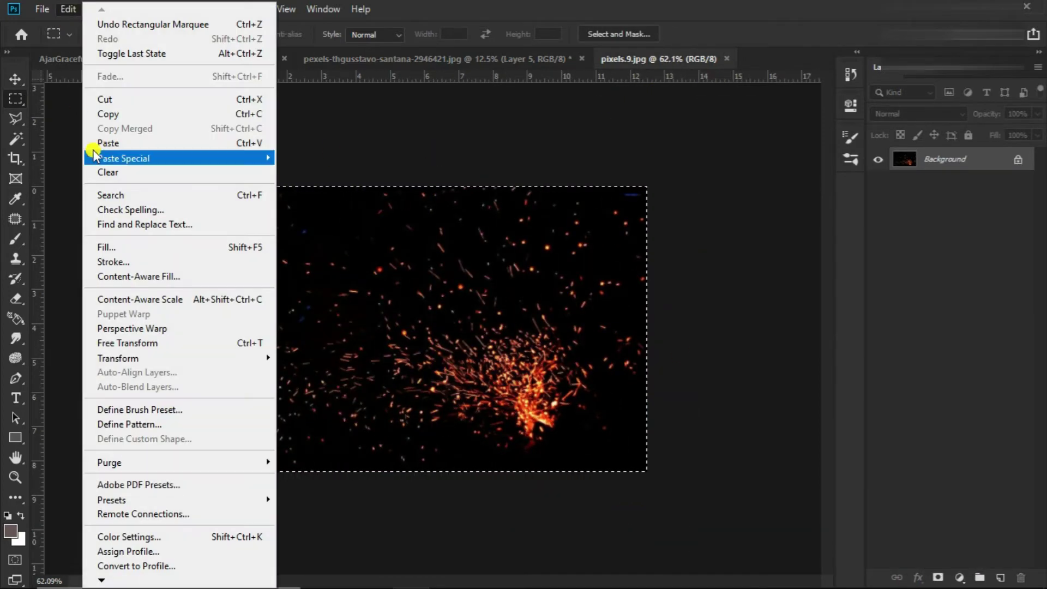
left_click(111, 112)
key("ctrl+w")
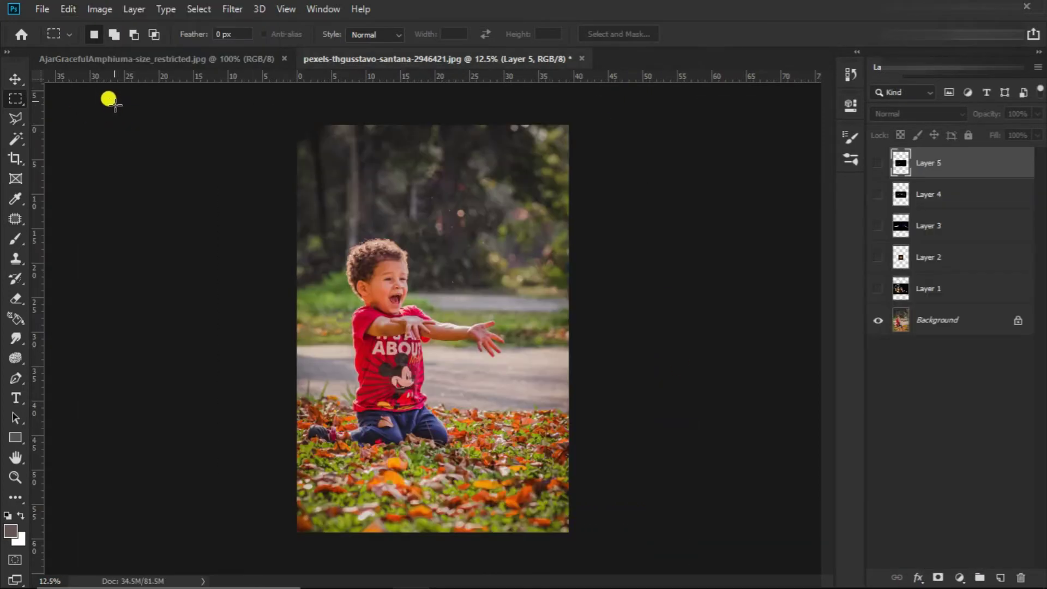
left_click(69, 9)
left_click(138, 143)
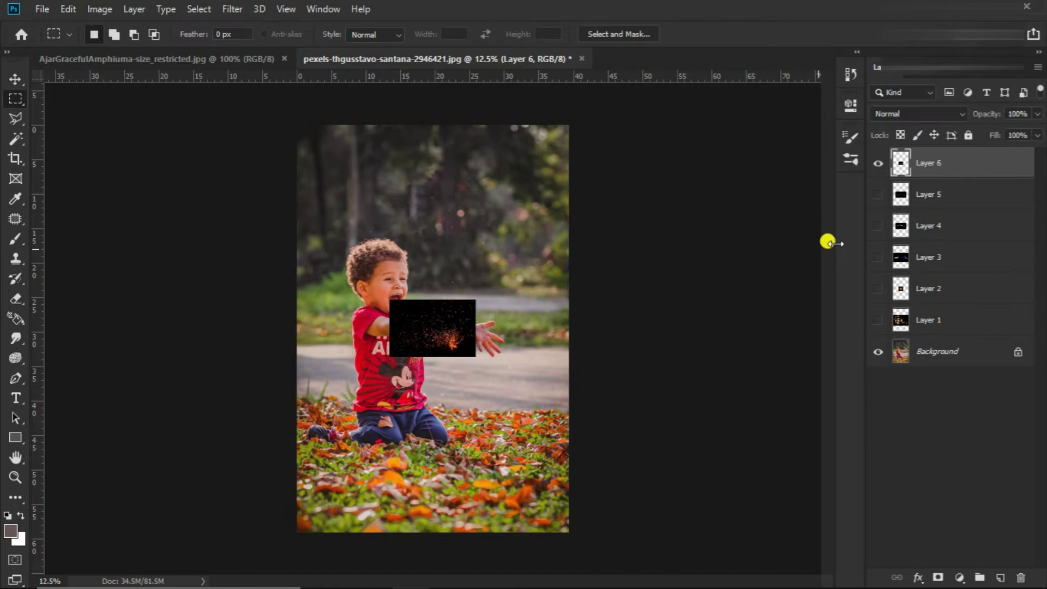
left_click(874, 164)
Paste the blue orb image in as Layer 7 and close its document
left_click(264, 59)
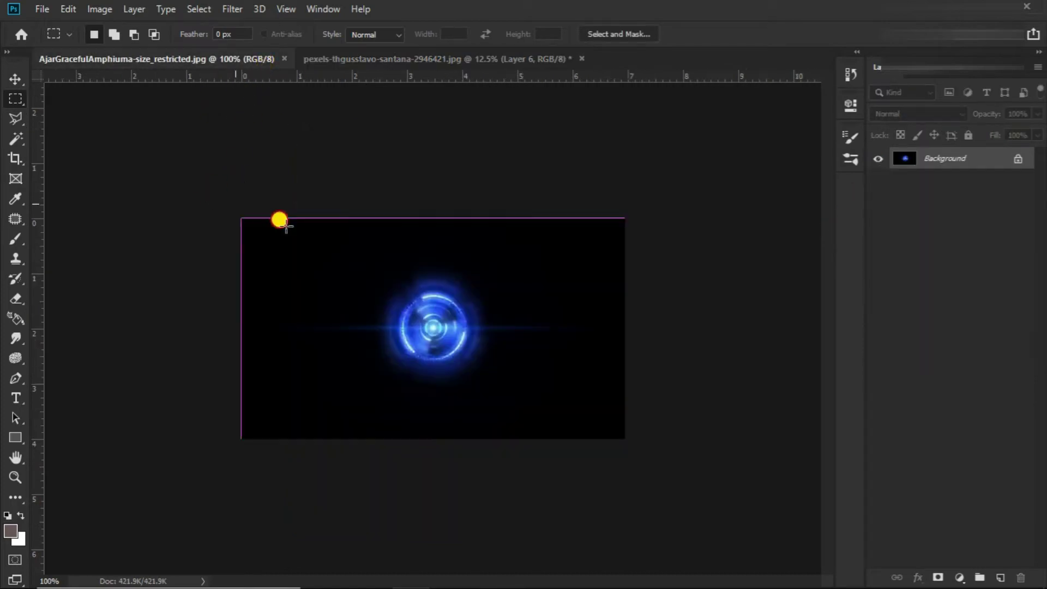
left_click_drag(241, 218, 625, 438)
left_click(65, 9)
left_click(131, 114)
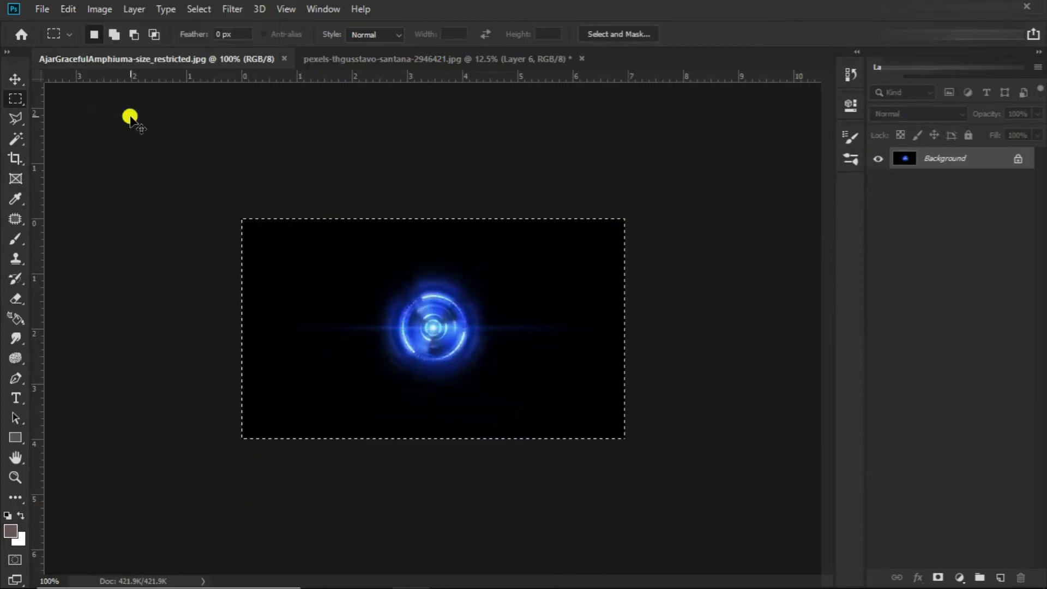
key("ctrl+w")
left_click(61, 10)
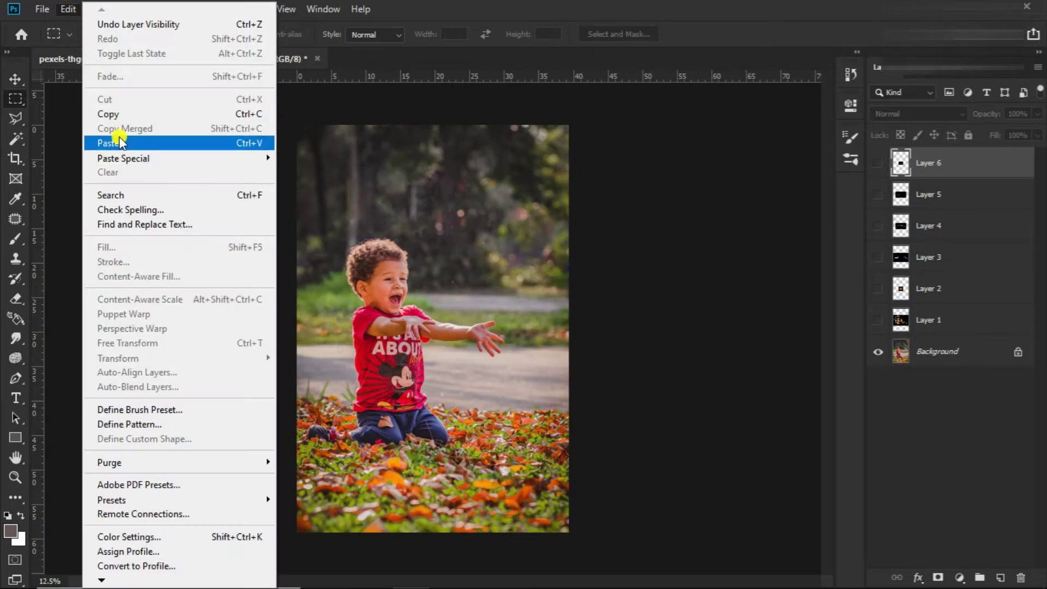
left_click(111, 138)
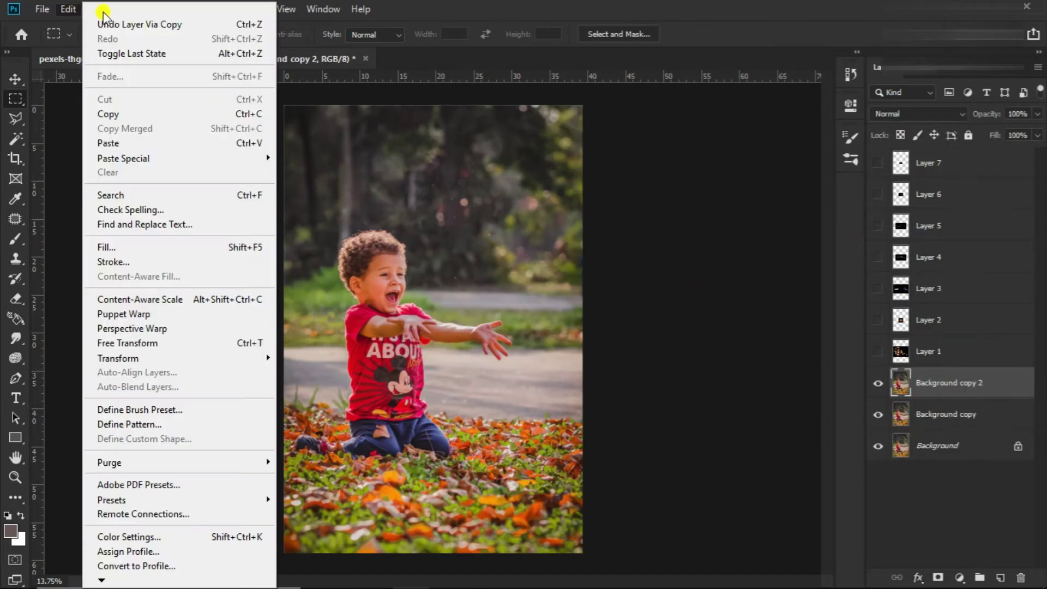
Darken Background copy 2 with a Curves adjustment
left_click(81, 9)
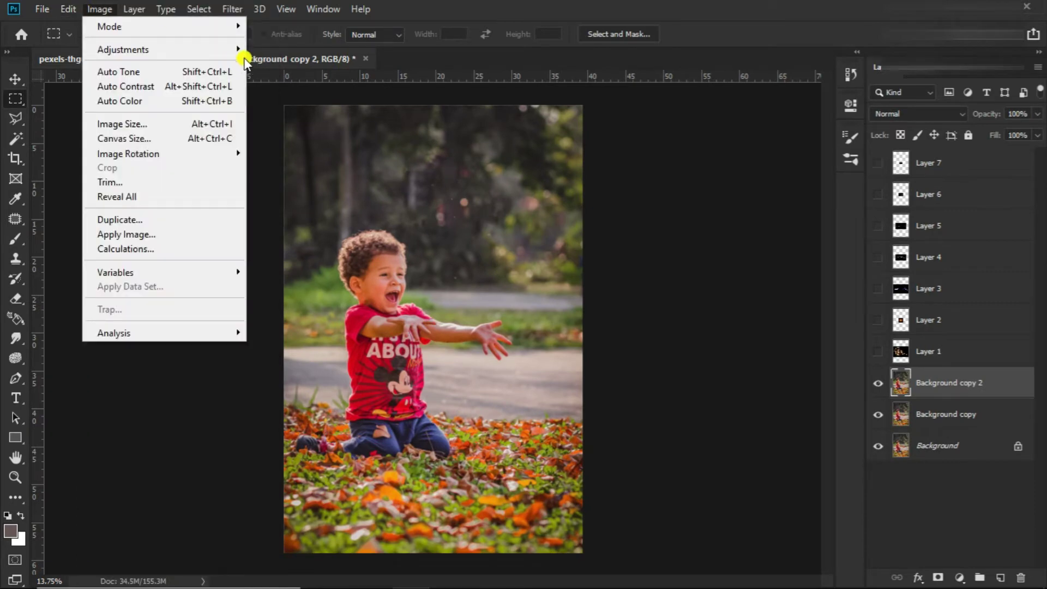
mouse_move(122, 49)
left_click(303, 77)
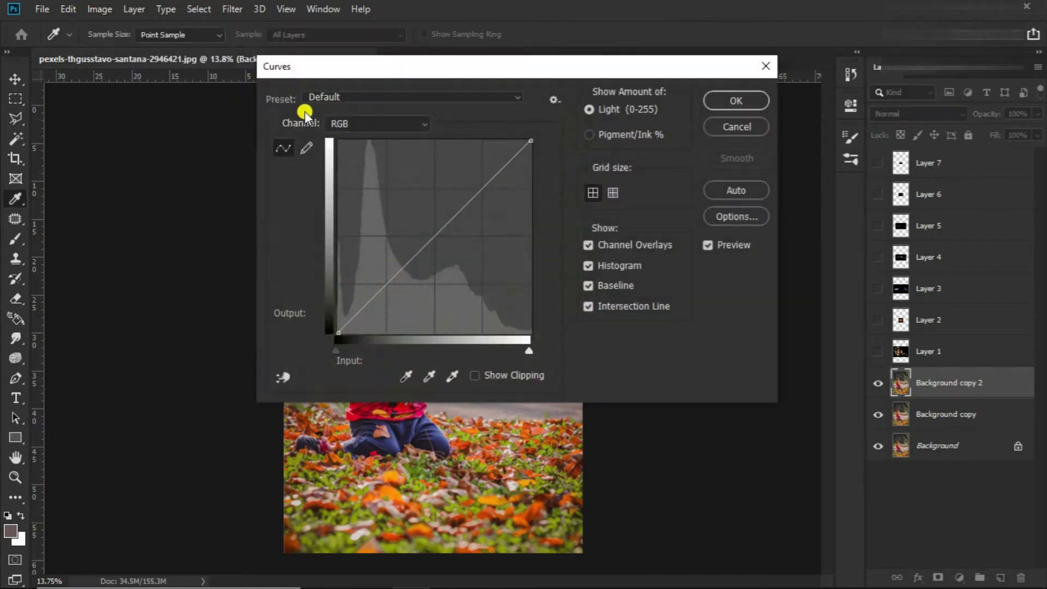
mouse_move(532, 69)
left_mouse_down()
mouse_move(816, 110)
mouse_move(868, 87)
left_mouse_up()
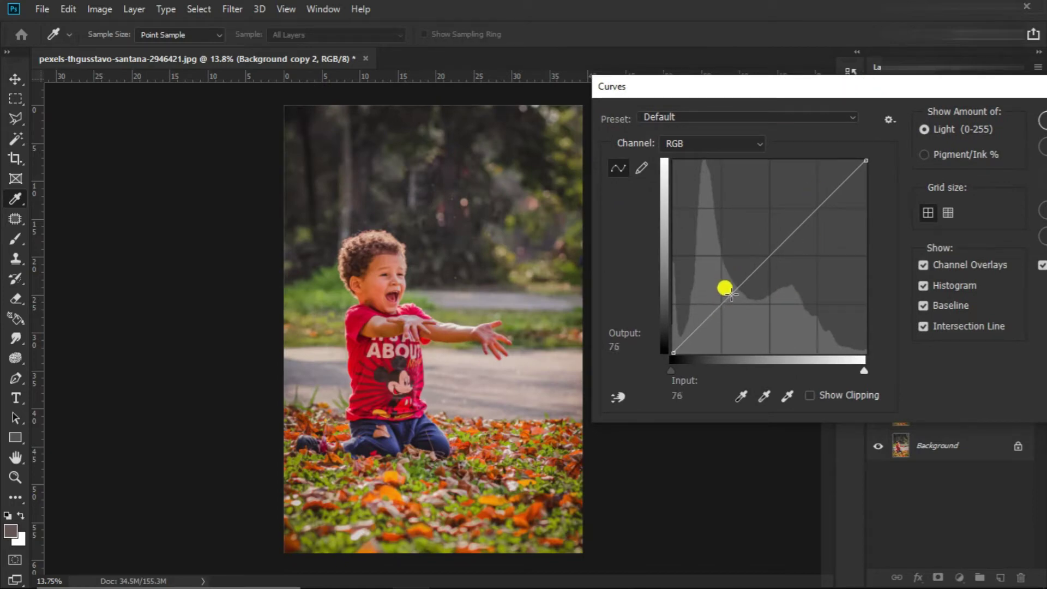
mouse_move(760, 265)
left_mouse_down()
mouse_move(796, 304)
mouse_move(784, 289)
mouse_move(790, 294)
left_mouse_up()
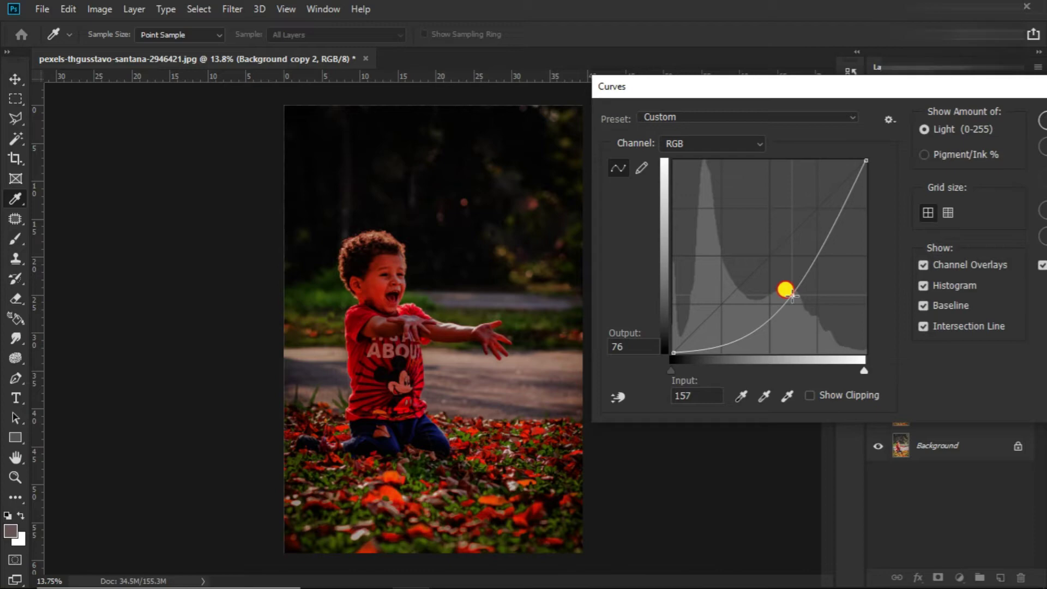
left_click_drag(792, 295, 808, 299)
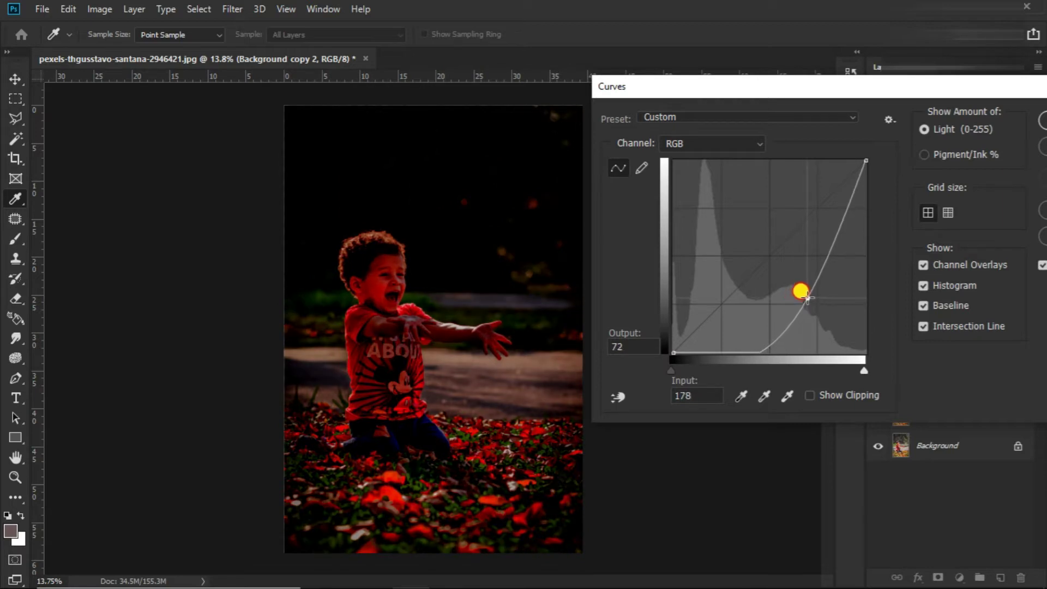
left_click_drag(808, 296, 803, 291)
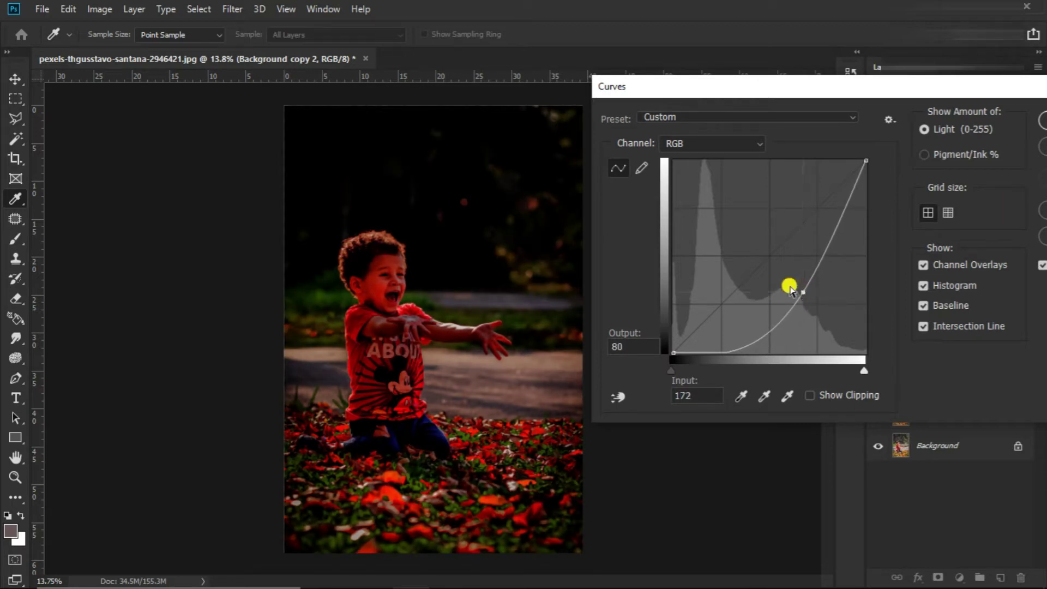
left_click_drag(978, 88, 778, 63)
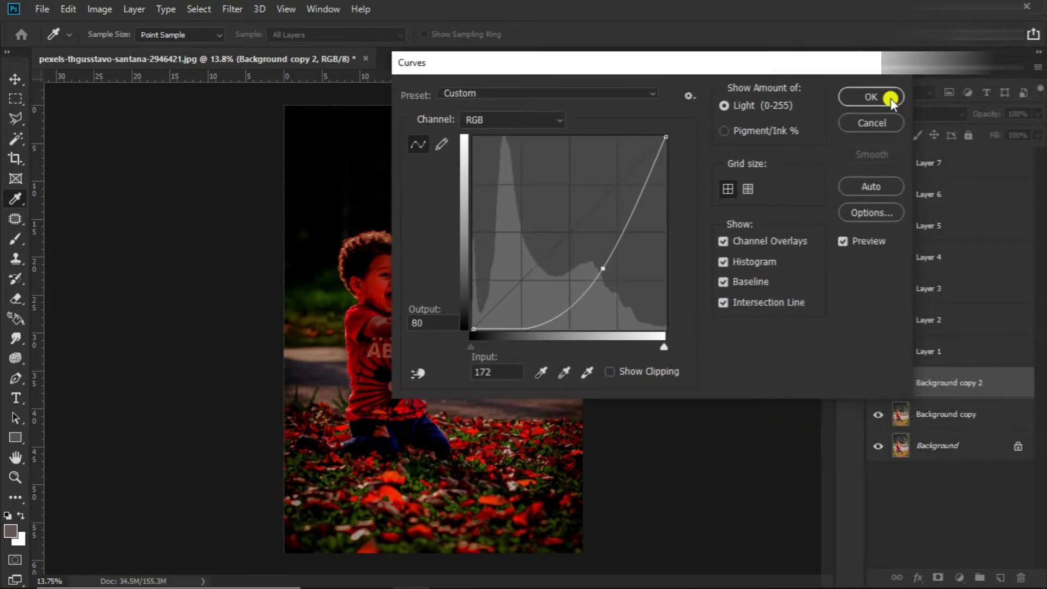
left_click(890, 98)
Add a layer mask to Background copy 2
scroll(374, 336, "up", 3)
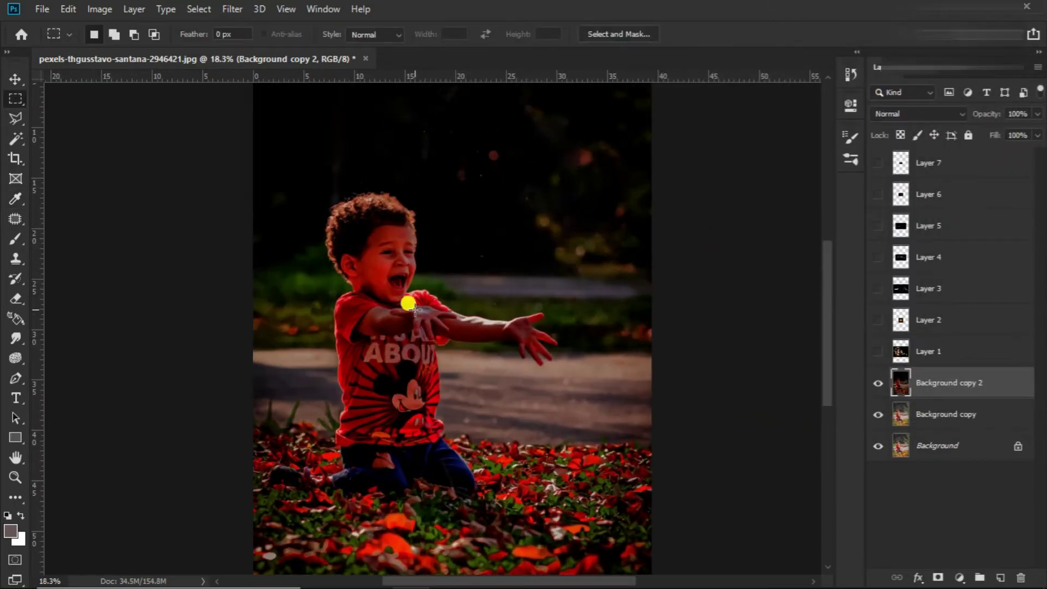
scroll(424, 312, "down", 1)
scroll(566, 343, "down", 1)
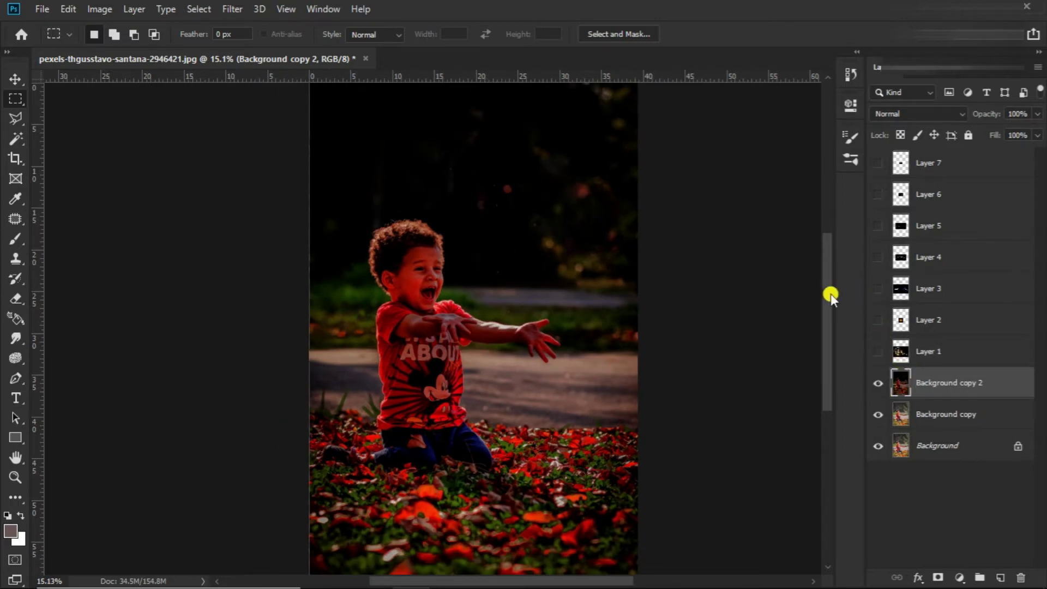
scroll(505, 271, "up", 1)
scroll(475, 280, "up", 2)
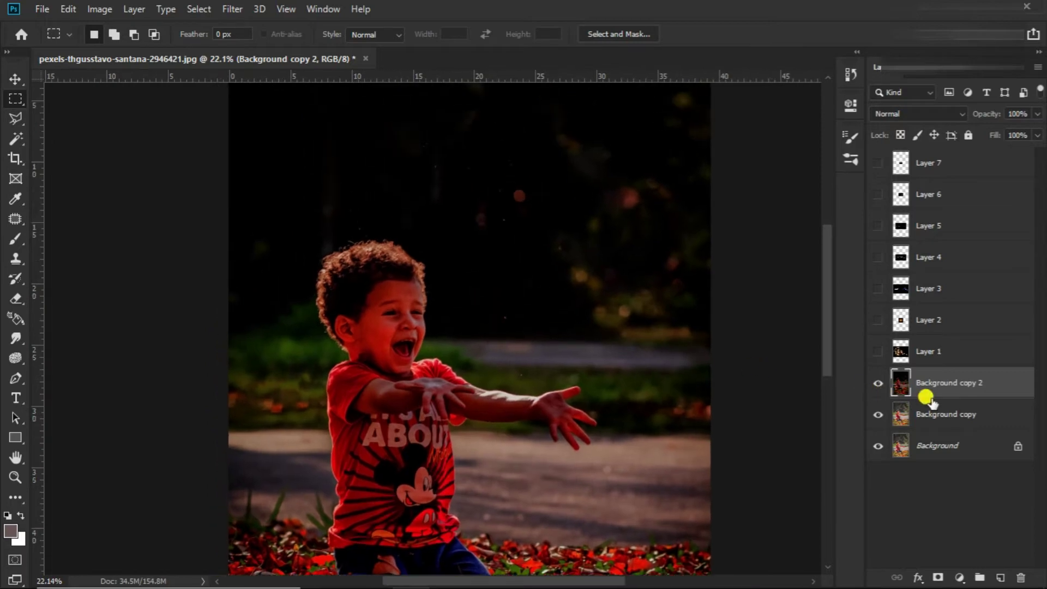
scroll(453, 312, "down", 1)
scroll(445, 314, "down", 1)
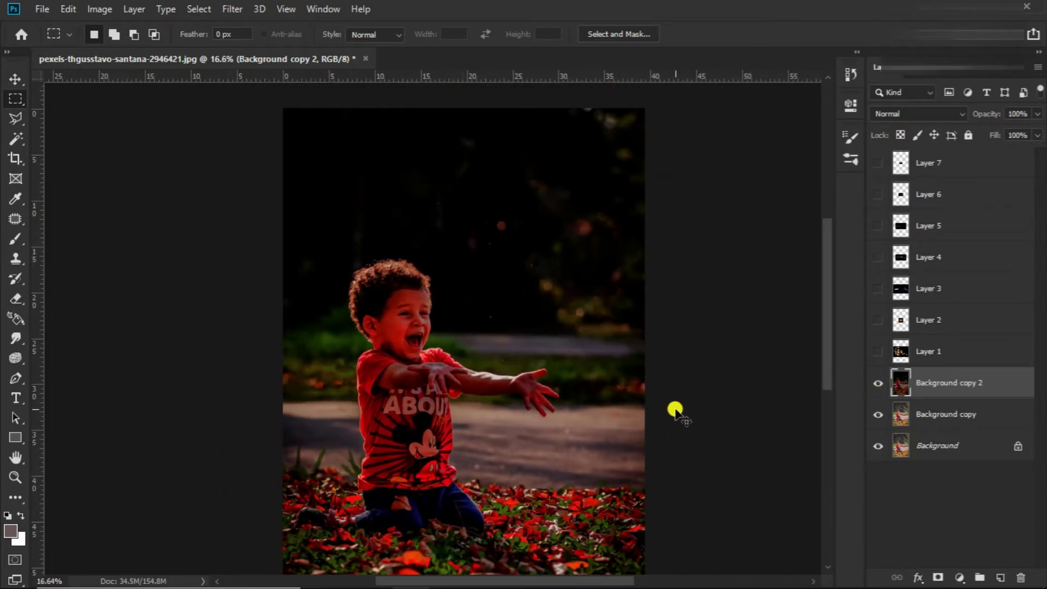
left_click(938, 576)
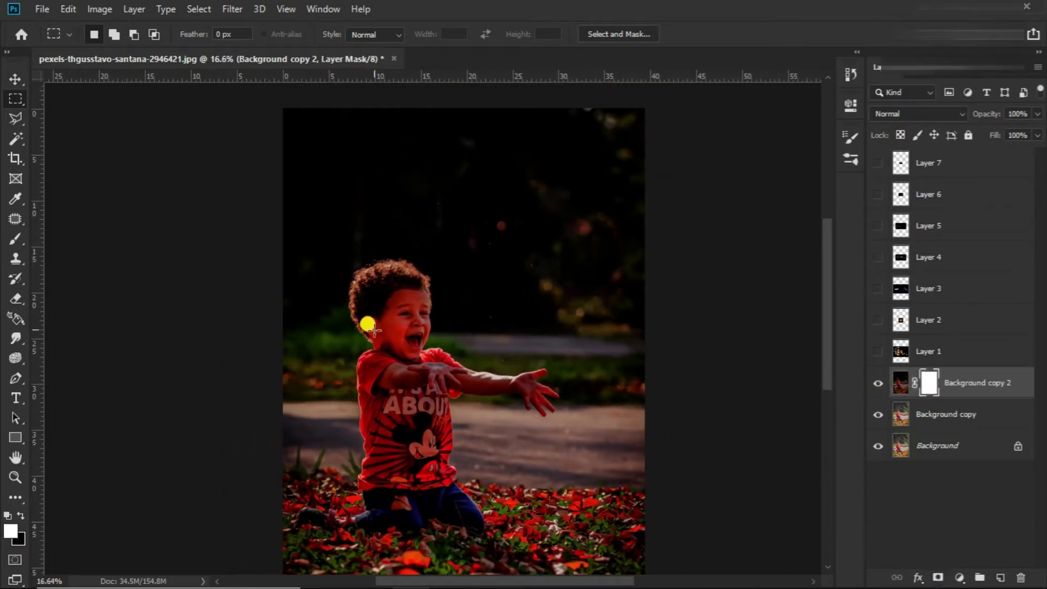
Set up the brush at 24% opacity and 600 px size
scroll(385, 324, "up", 1)
key("b")
scroll(404, 333, "up", 2)
scroll(424, 345, "up", 1)
key("bracketright")
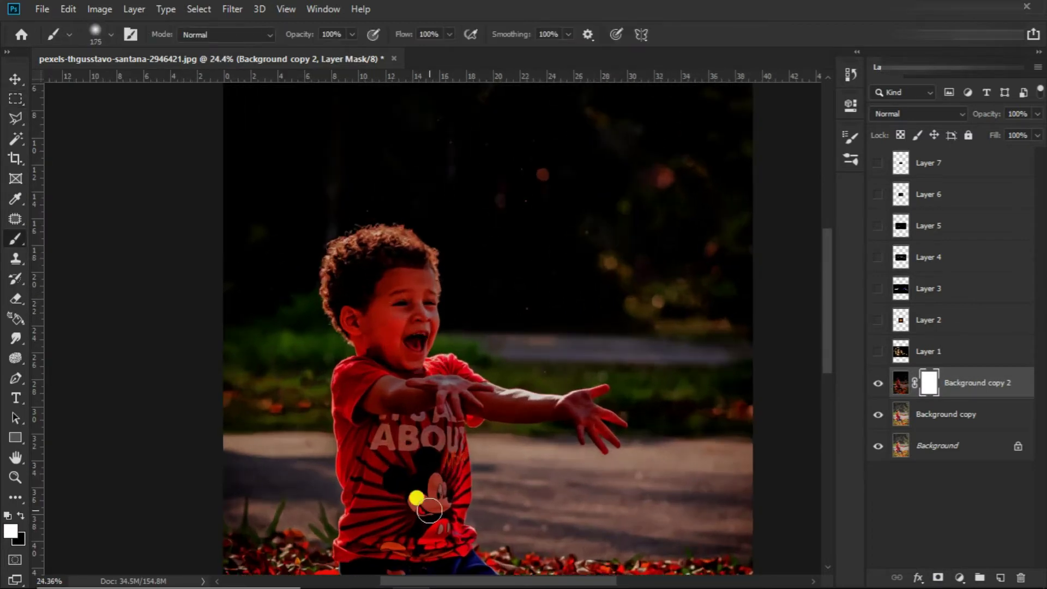
key("bracketright")
left_click(351, 34)
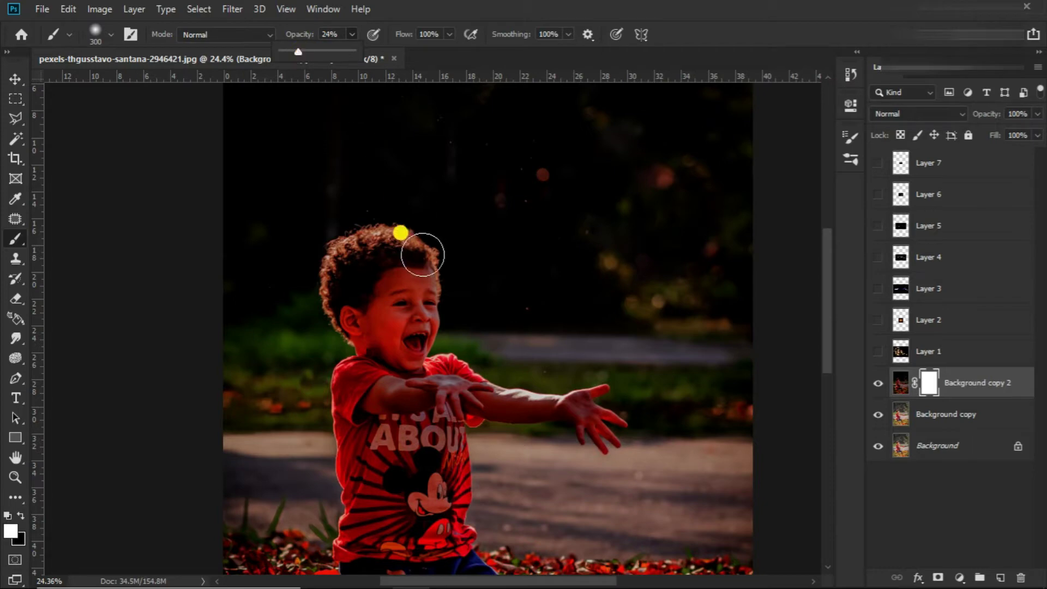
key("bracketright")
key("bracketright")
key("bracketright")
scroll(412, 301, "up", 1)
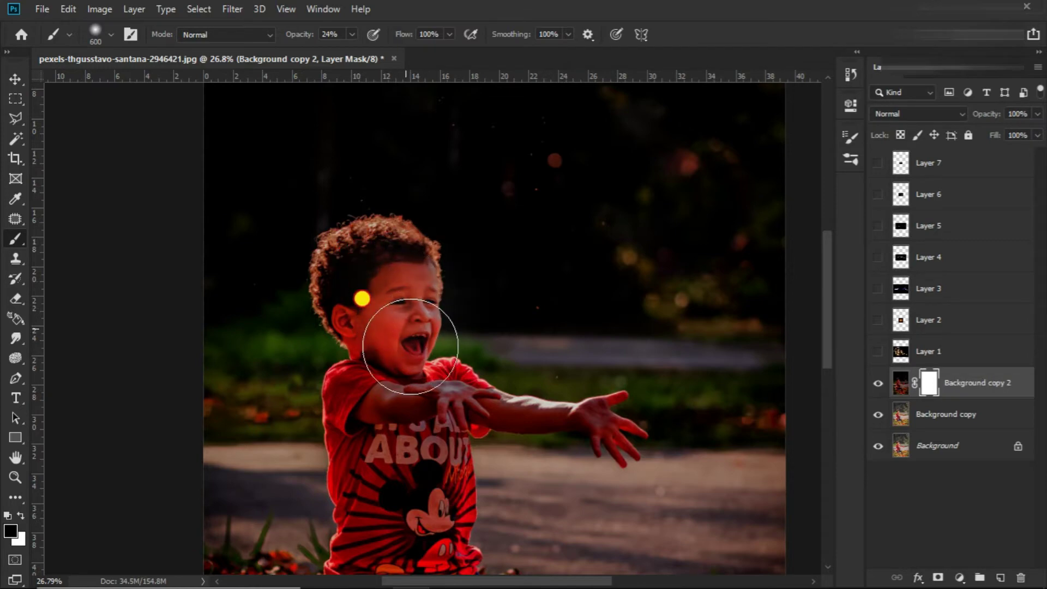
scroll(428, 388, "down", 2)
key("p")
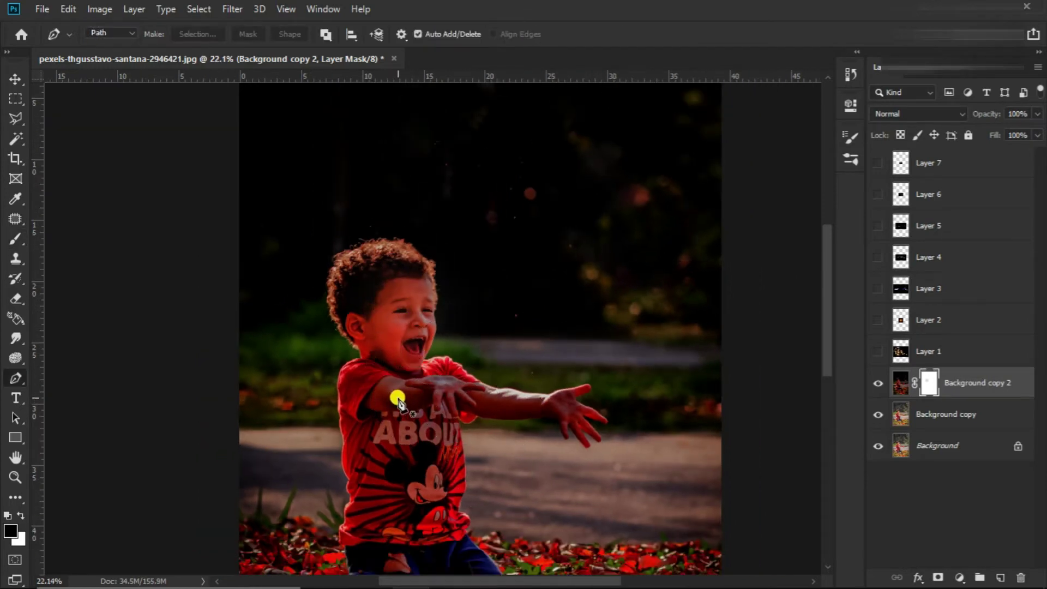
key("b")
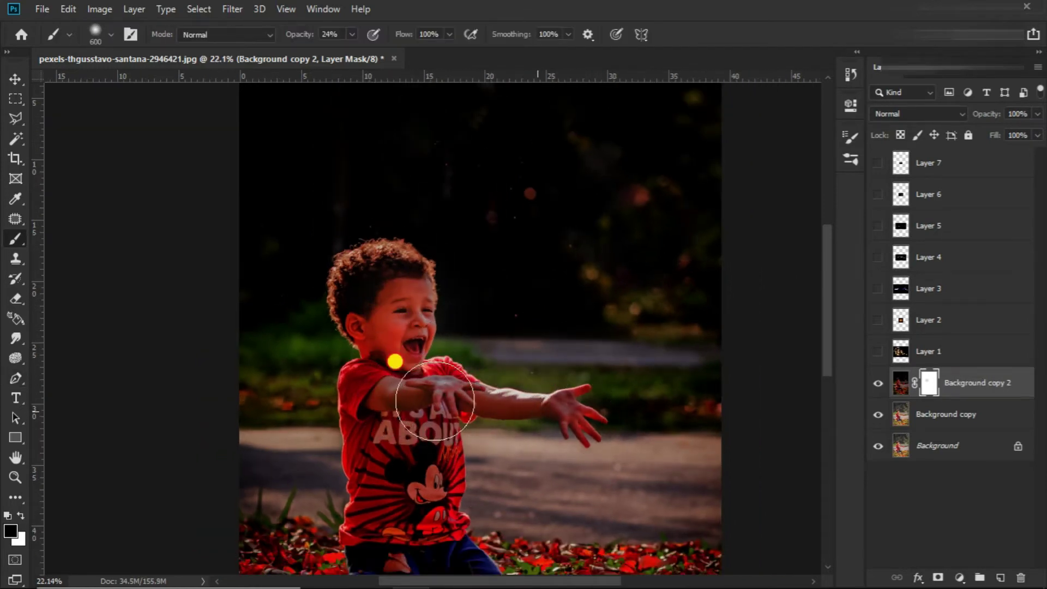
Paint the mask to restore brightness on the child's shirt, arm and face
left_click_drag(413, 405, 403, 313)
scroll(352, 342, "down", 1)
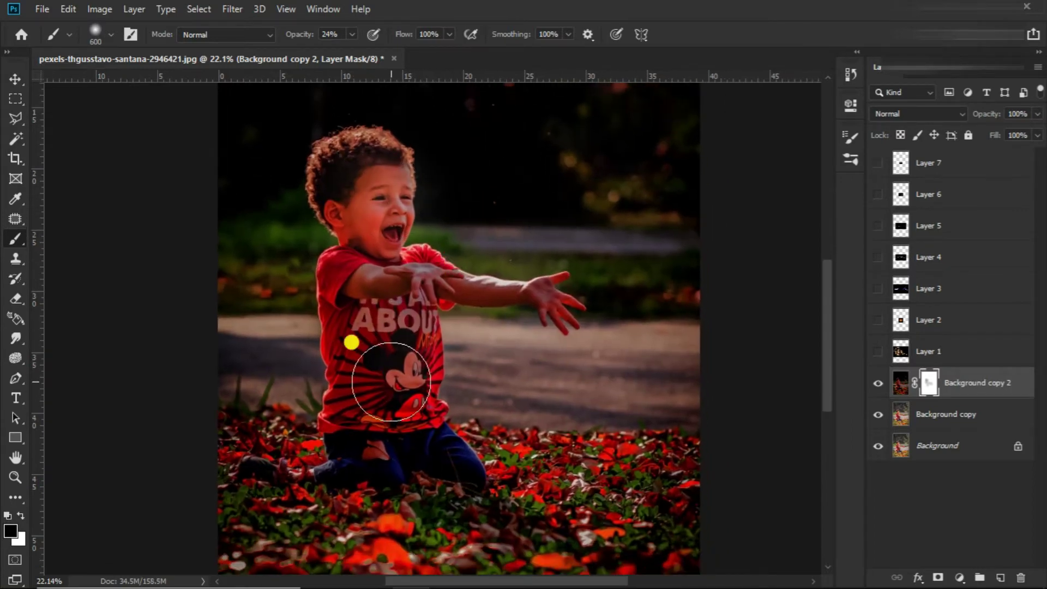
mouse_move(391, 382)
left_mouse_down()
mouse_move(393, 449)
mouse_move(351, 464)
mouse_move(279, 461)
mouse_move(458, 467)
mouse_move(398, 332)
mouse_move(426, 375)
mouse_move(505, 348)
mouse_move(502, 322)
mouse_move(528, 336)
left_mouse_up()
key("bracketleft")
key("bracketleft")
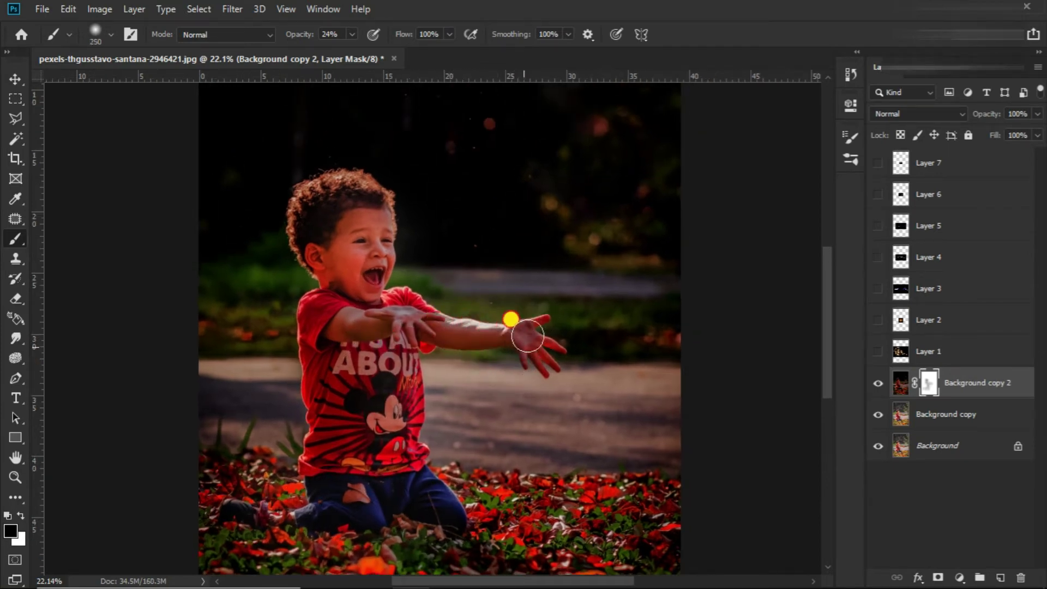
mouse_move(456, 321)
left_mouse_down()
mouse_move(374, 328)
mouse_move(321, 314)
left_mouse_up()
scroll(391, 219, "up", 2)
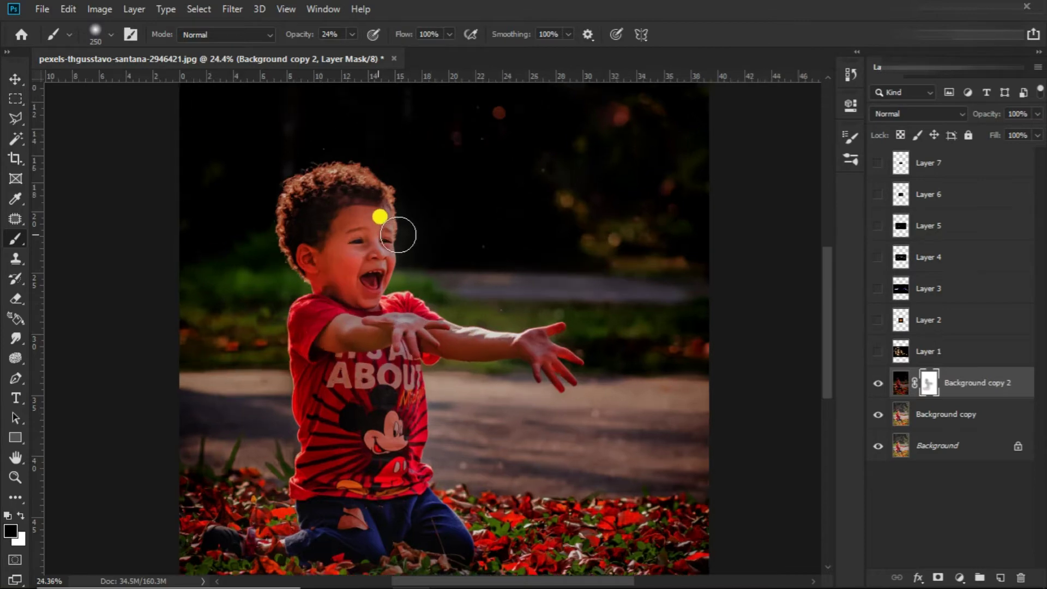
scroll(384, 285, "down", 2)
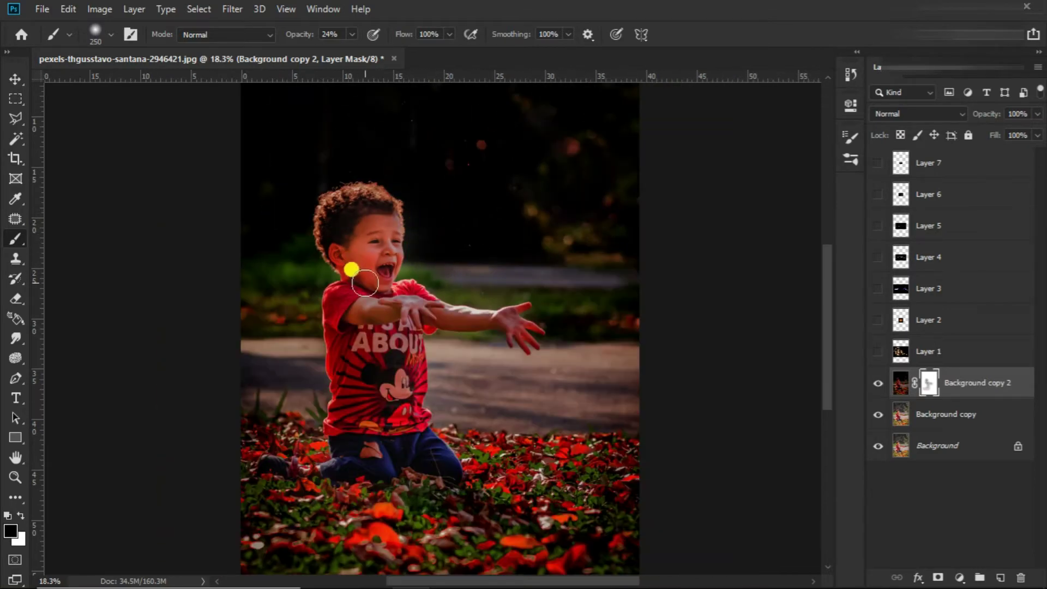
left_click(958, 354)
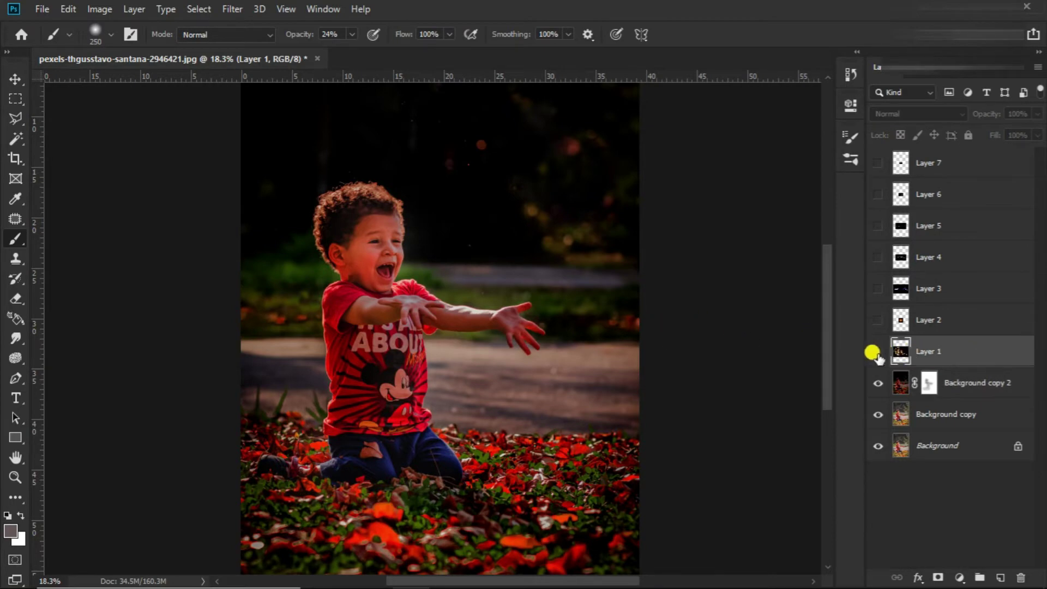
Show Layers 3 and 4 and set both lightning layers to Screen blend mode
left_click(933, 289)
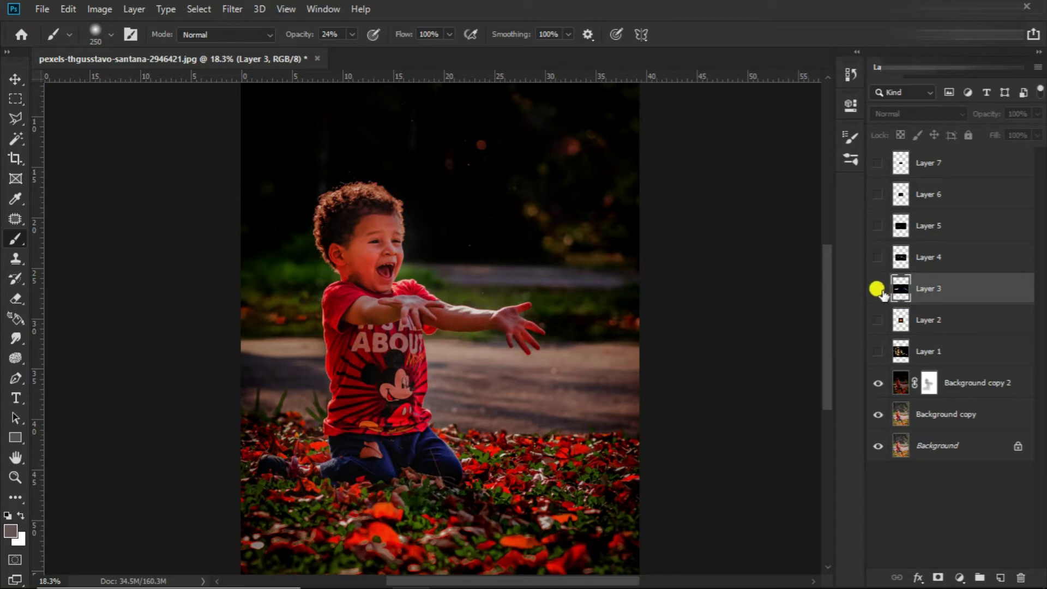
left_click(877, 289)
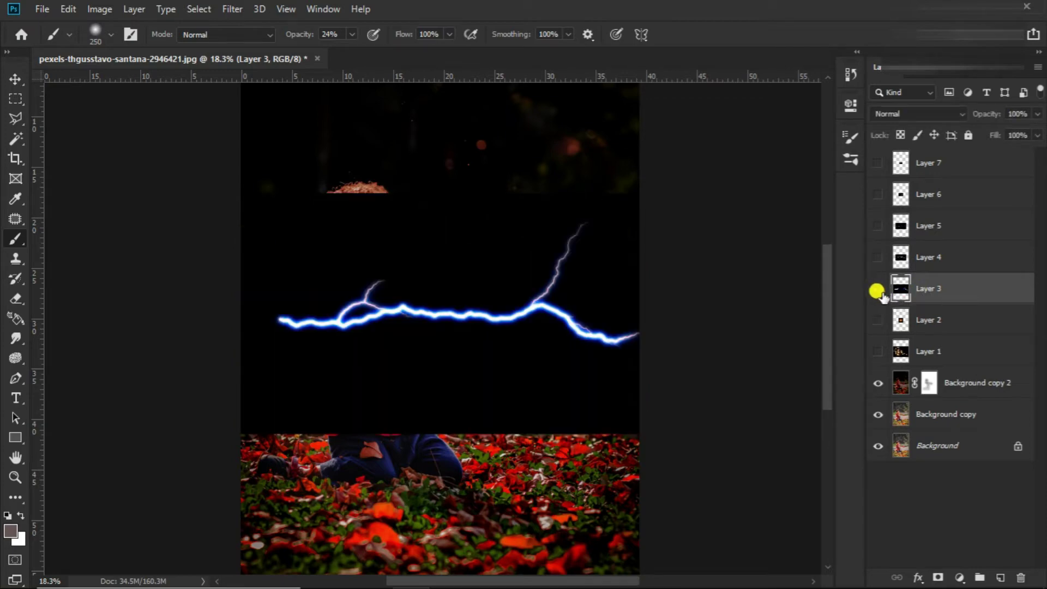
left_click(921, 113)
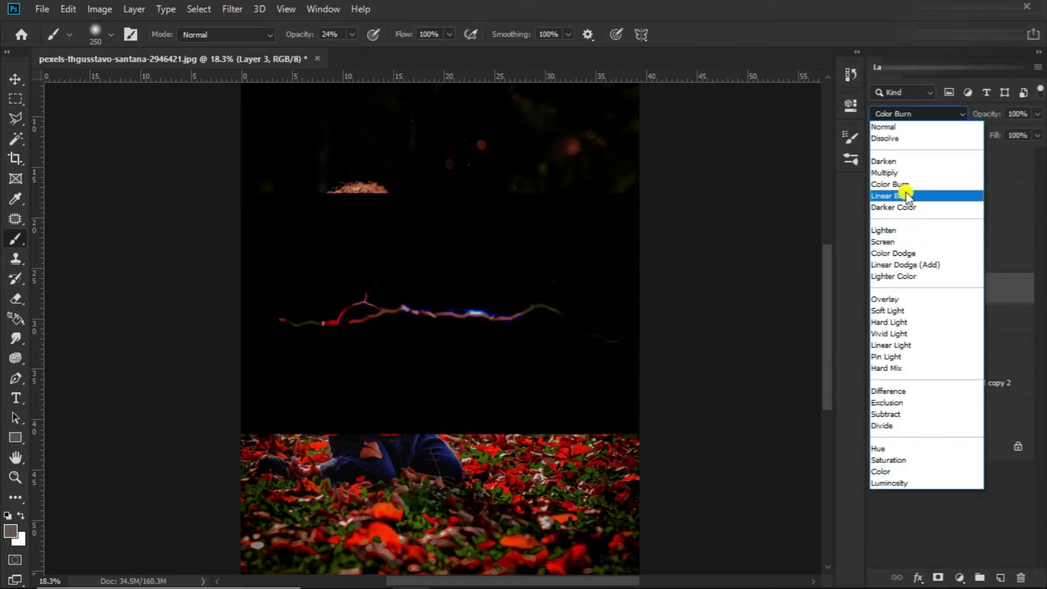
left_click(901, 237)
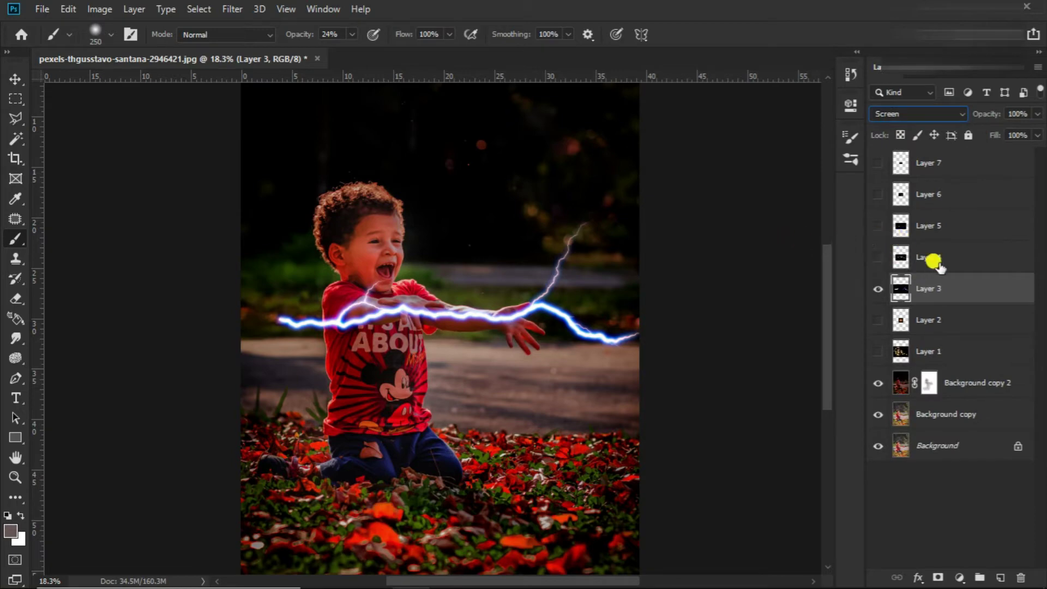
left_click(929, 257)
left_click(878, 257)
left_click(922, 113)
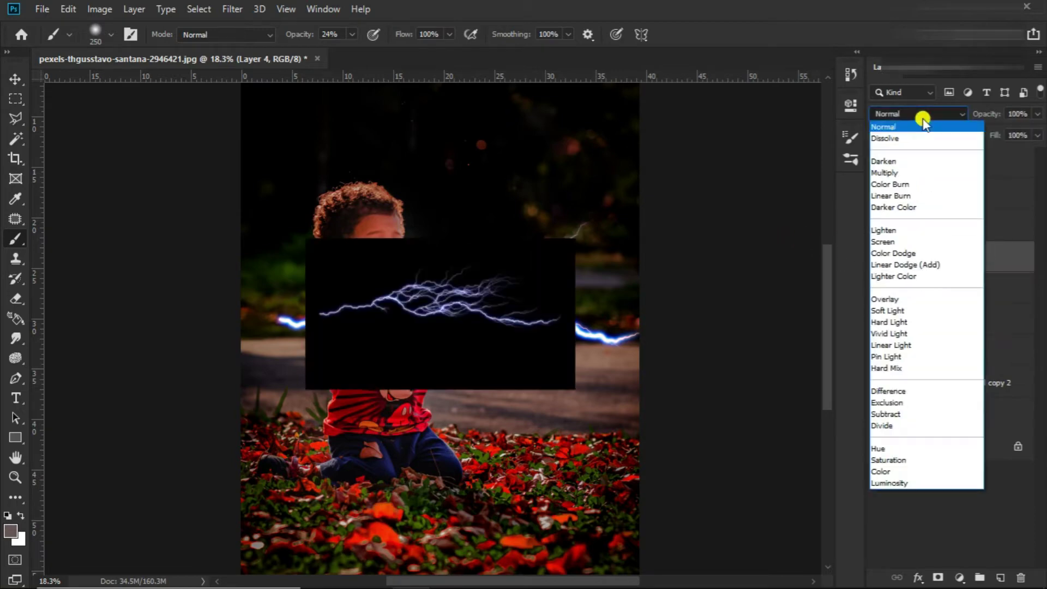
left_click(904, 238)
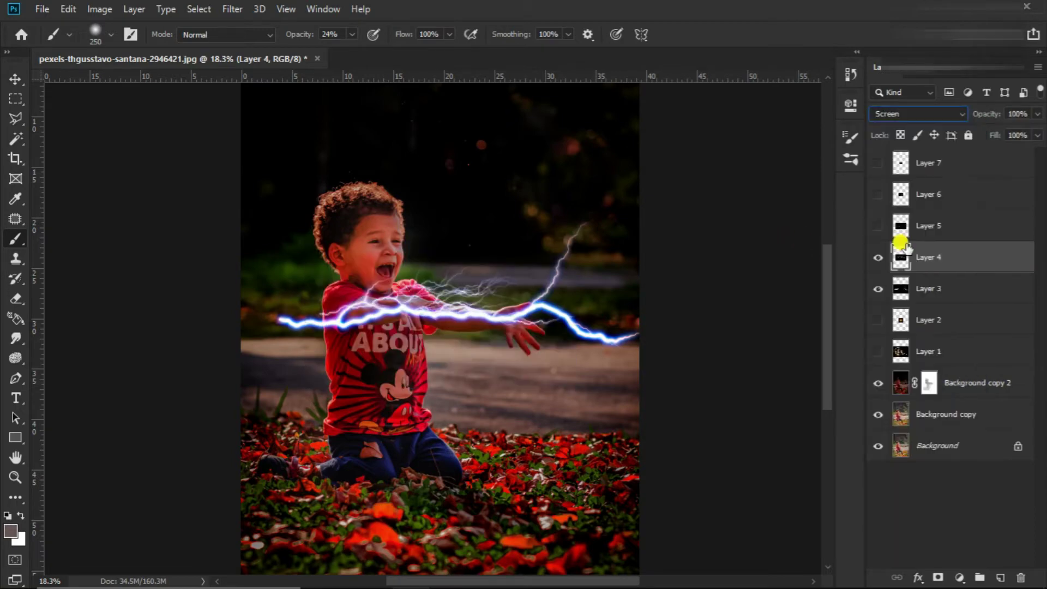
Show Layers 5 and 6 in Screen blend mode, briefly previewing the Layer 7 orb
left_click(937, 230)
left_click(877, 226)
left_click(928, 114)
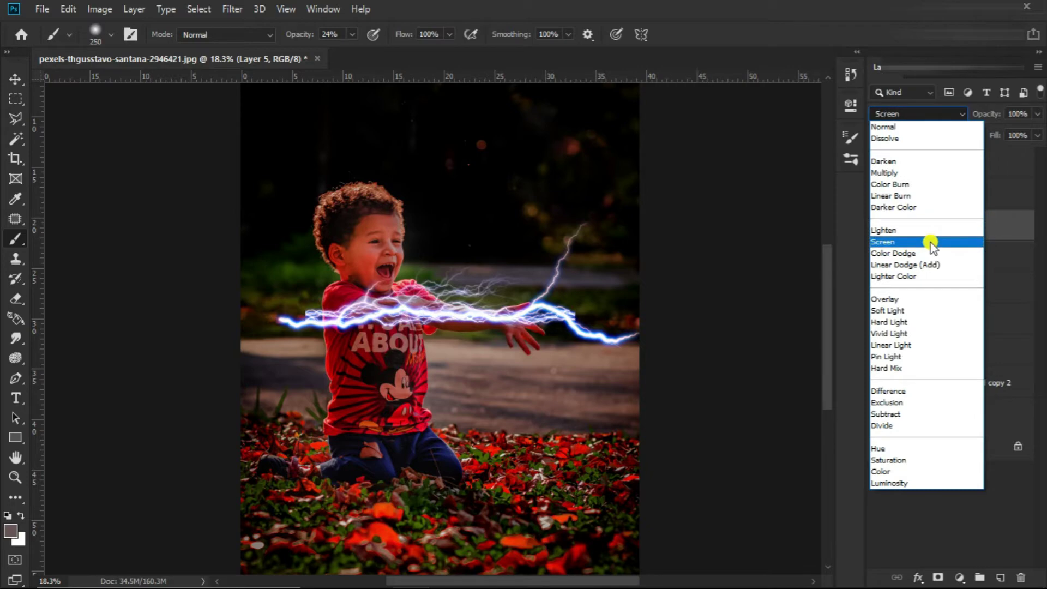
left_click(931, 244)
left_click(927, 195)
left_click(878, 195)
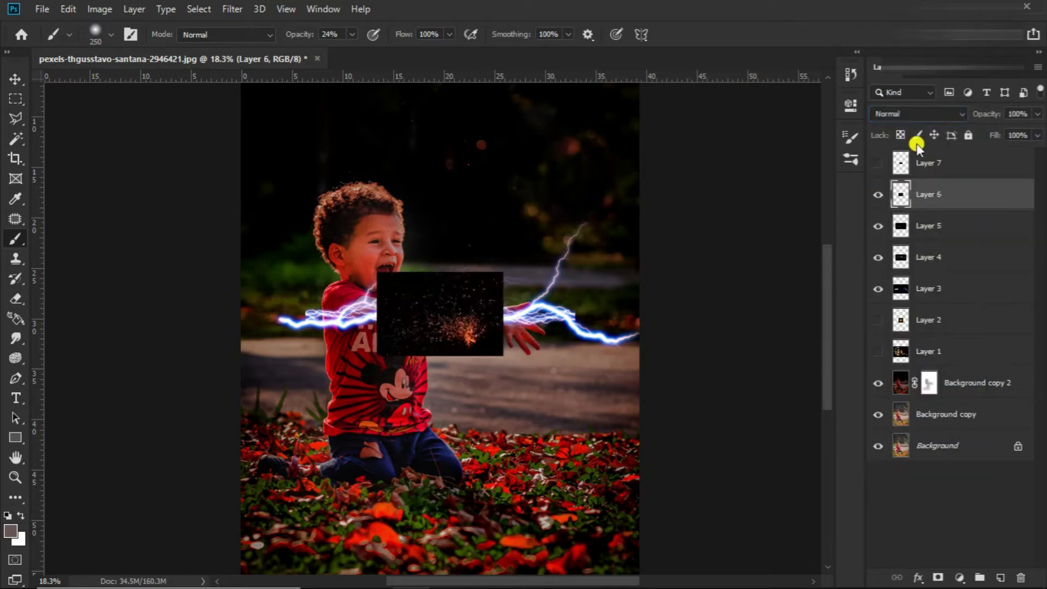
left_click(922, 114)
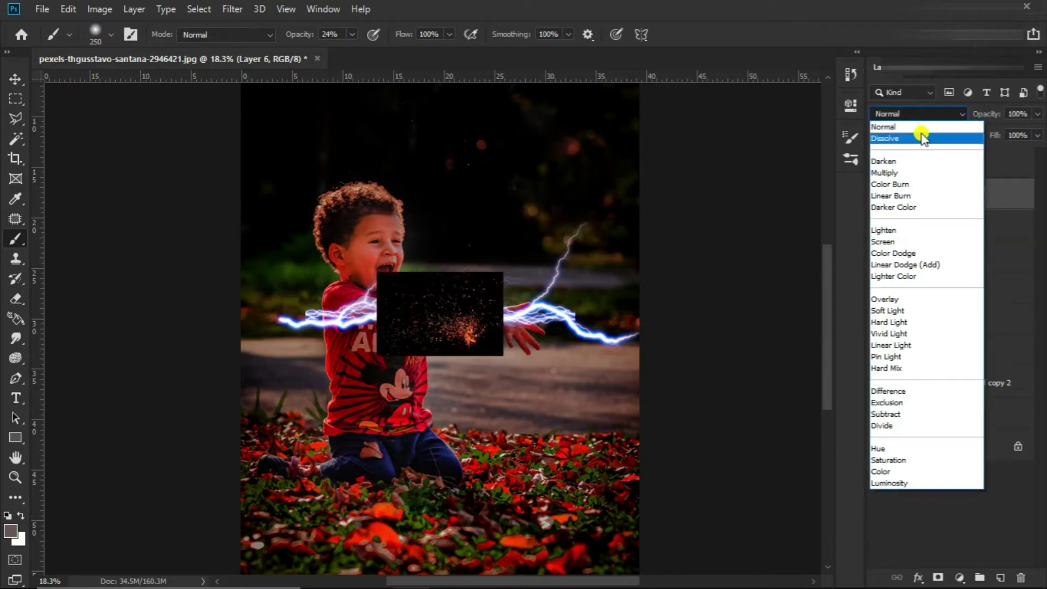
left_click(895, 241)
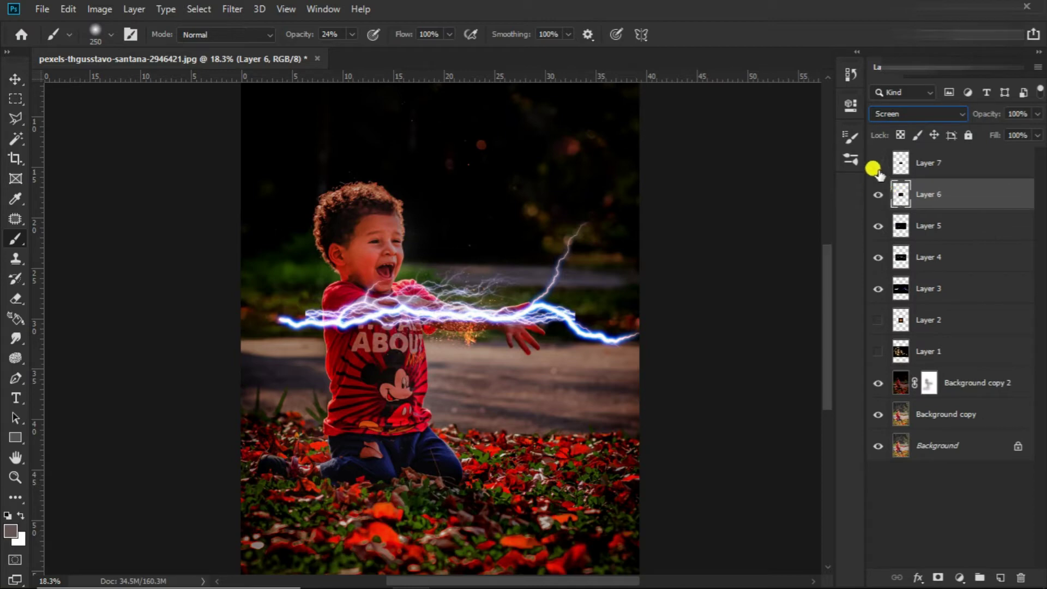
left_click(903, 162)
left_click(878, 163)
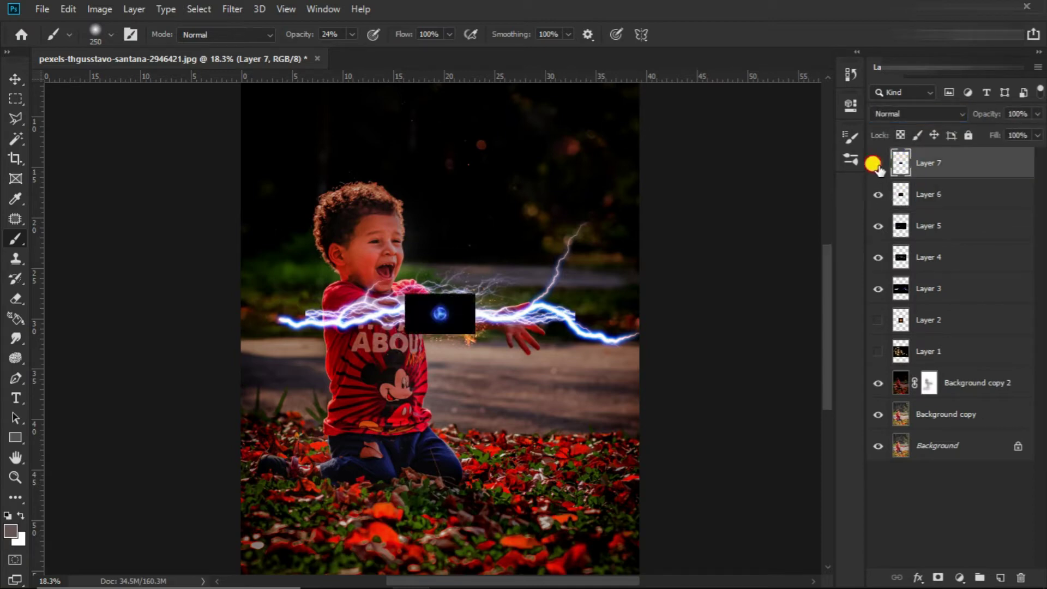
left_click(877, 163)
Scale, rotate and move lightning Layers 3, 4 and 5 together onto the child's outstretched arm
left_click(921, 224)
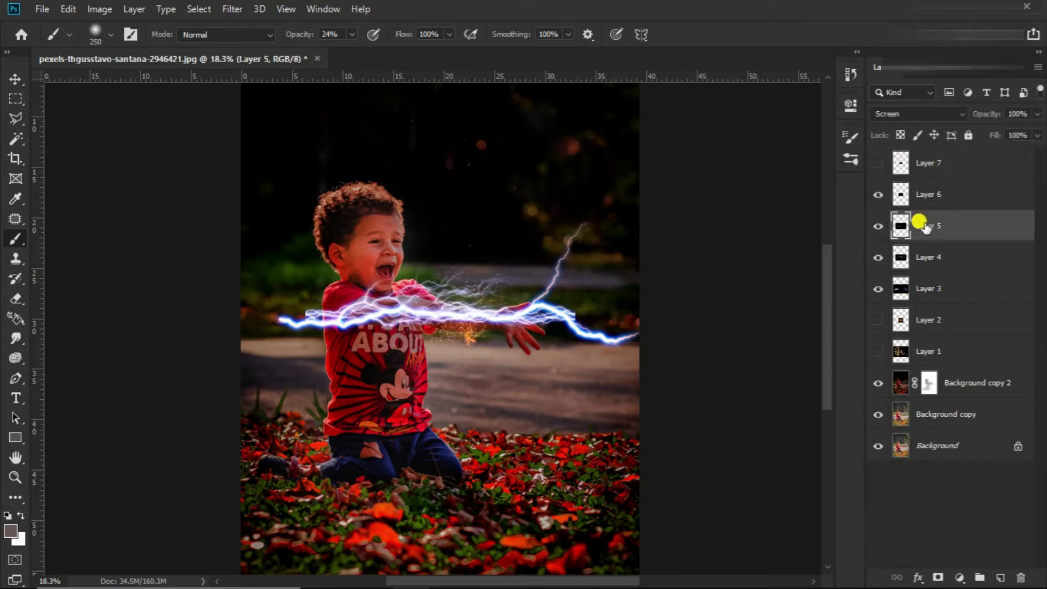
left_click(926, 257, "shift")
left_click(932, 289, "shift")
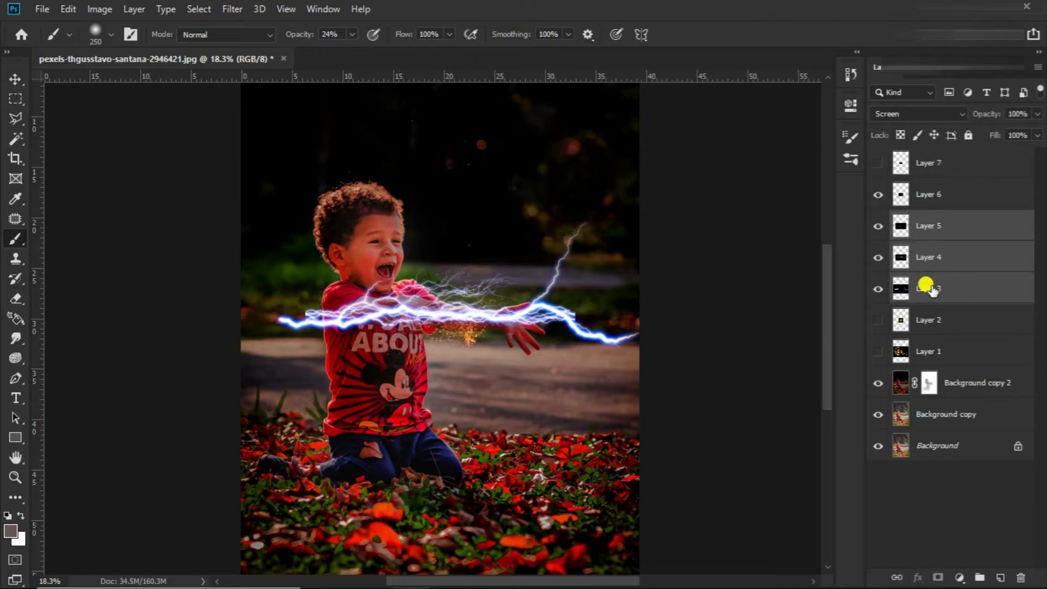
key("t")
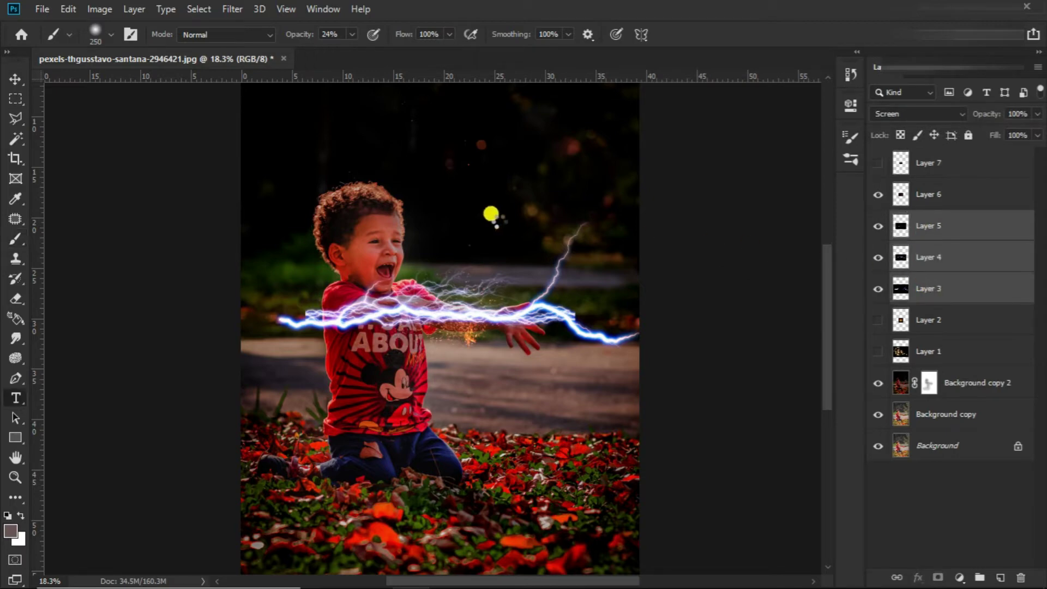
key("ctrl+t")
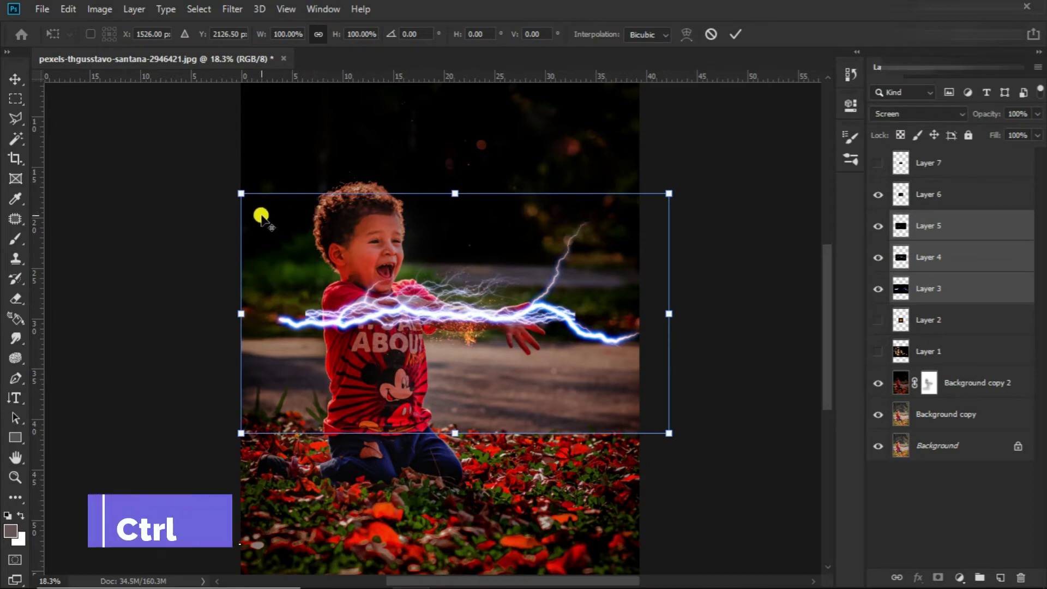
mouse_move(241, 193)
left_mouse_down()
mouse_move(355, 257)
mouse_move(465, 296)
left_mouse_up()
scroll(573, 302, "up", 2)
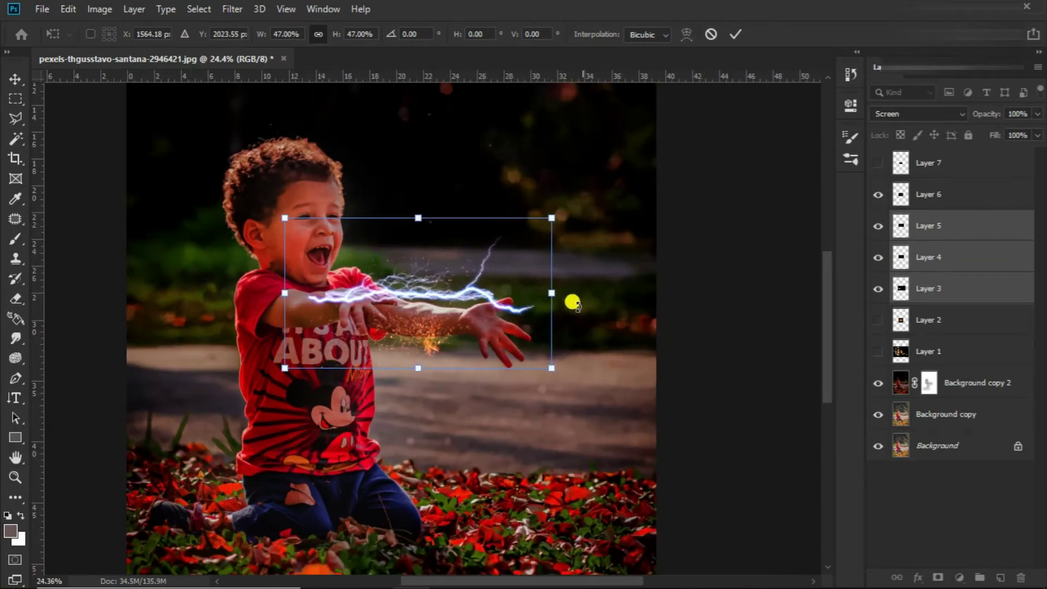
left_click_drag(573, 303, 570, 319)
left_click_drag(444, 286, 408, 292)
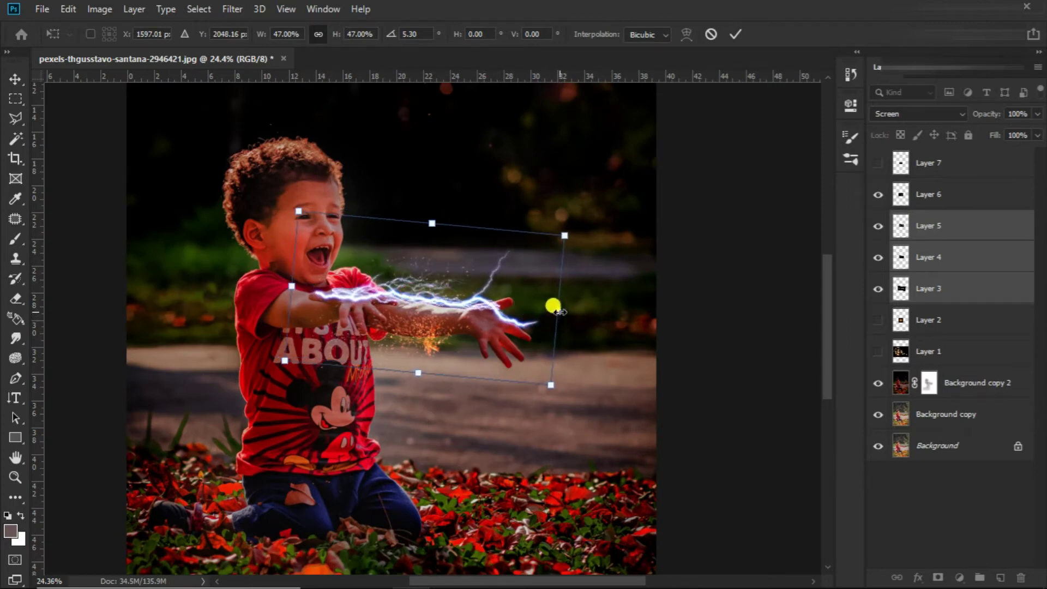
left_click_drag(550, 382, 573, 398)
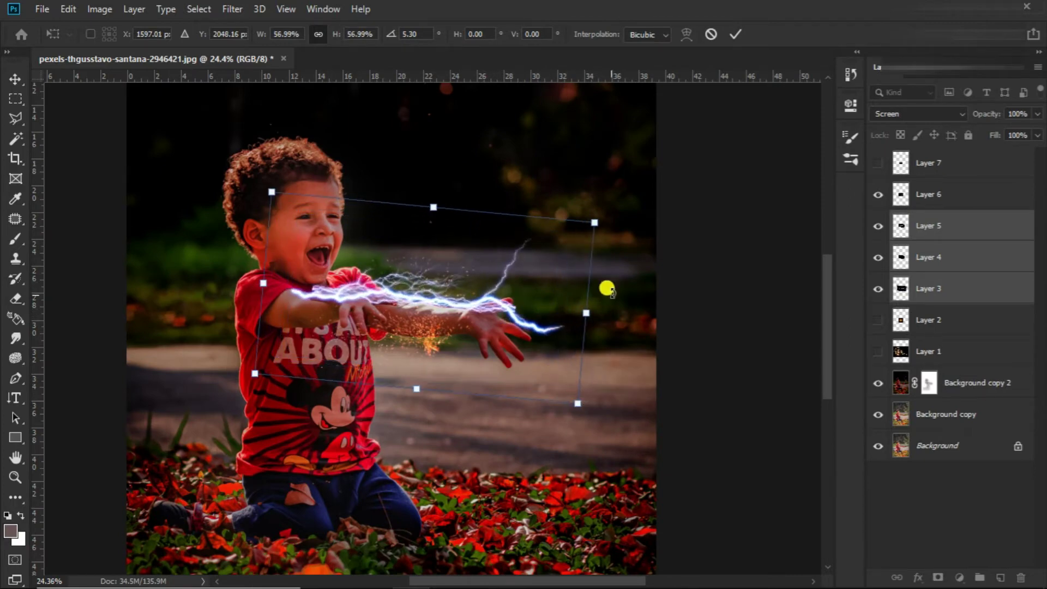
left_click_drag(604, 286, 599, 335)
left_click_drag(481, 316, 492, 325)
key("Return")
Toggle Layers 4 and 3 on and off to check the lightning placement
key("t")
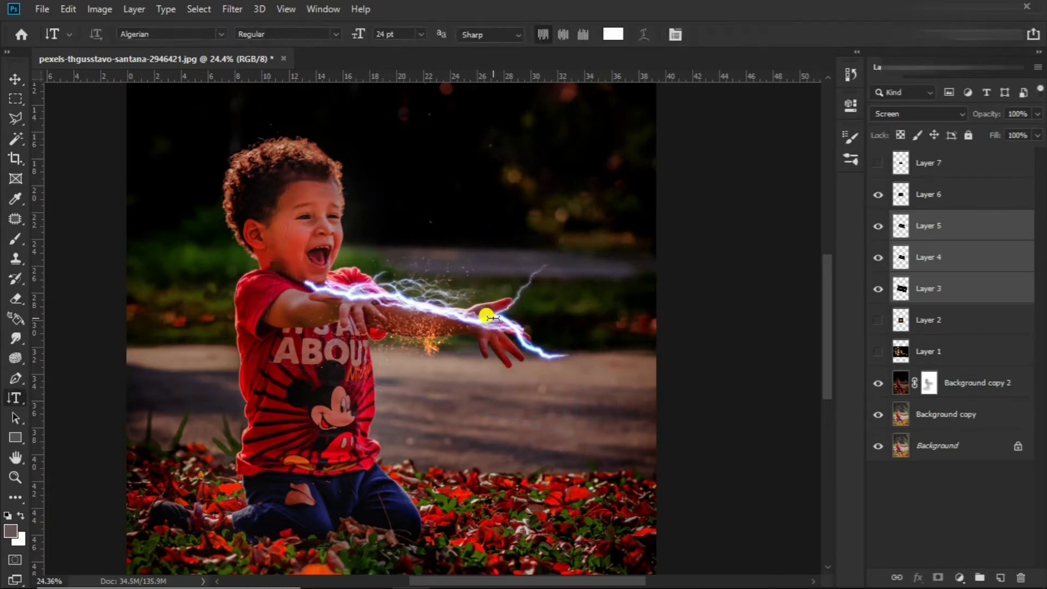
left_click(934, 258)
left_click(878, 258)
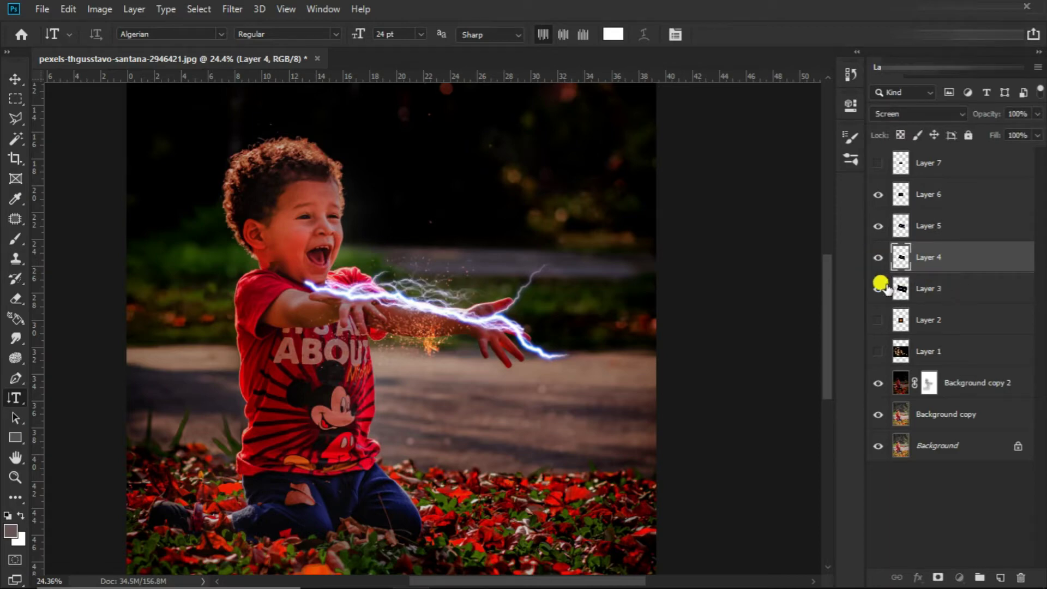
left_click(877, 287)
left_click(877, 289)
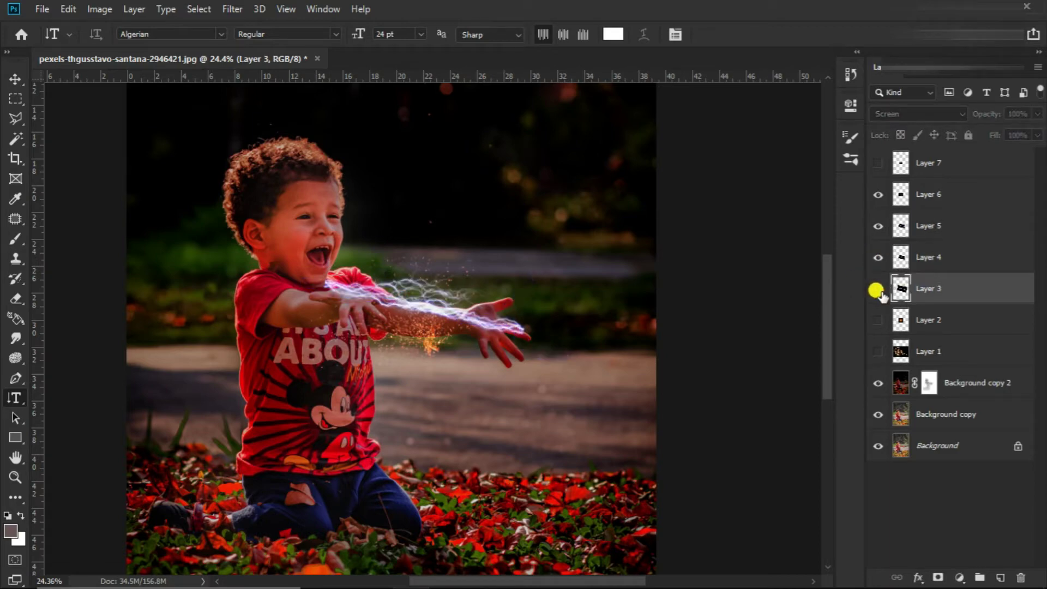
left_click(878, 289)
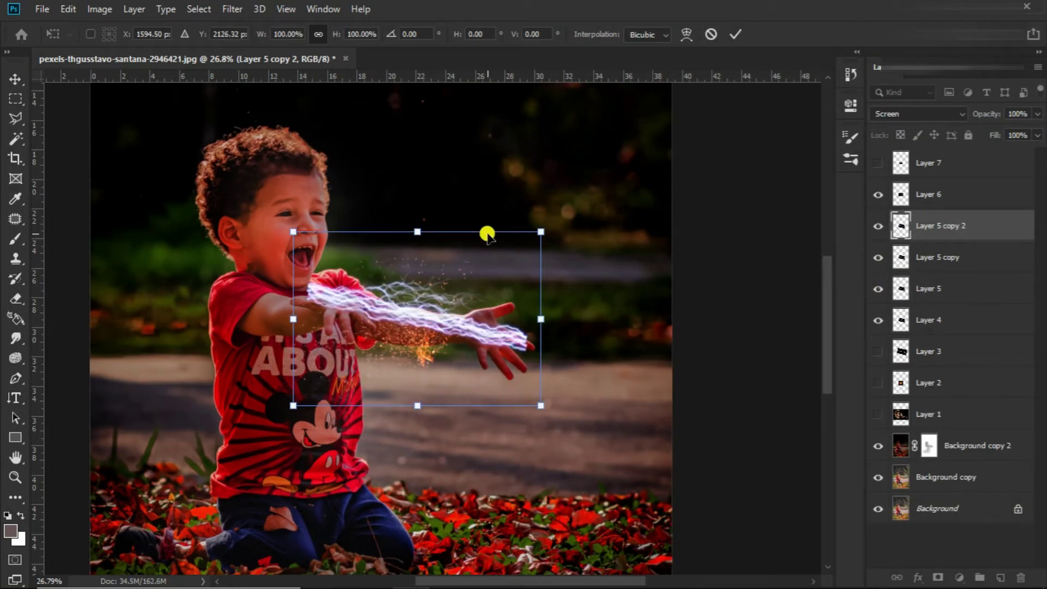
key("t")
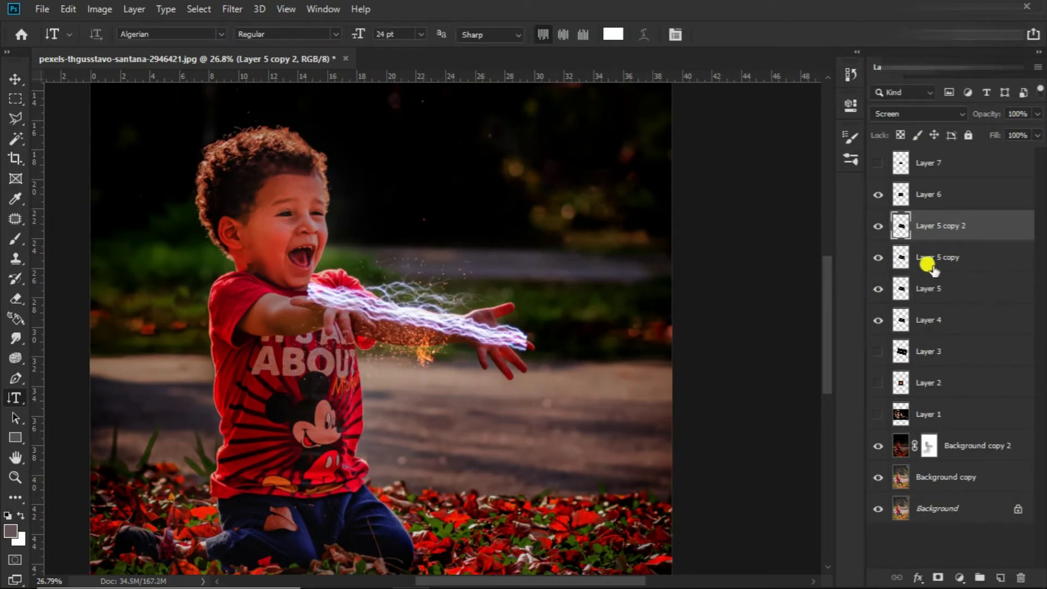
Nudge the Layer 5 copy lightning slightly further down the arm
left_click(927, 258)
left_click(878, 258)
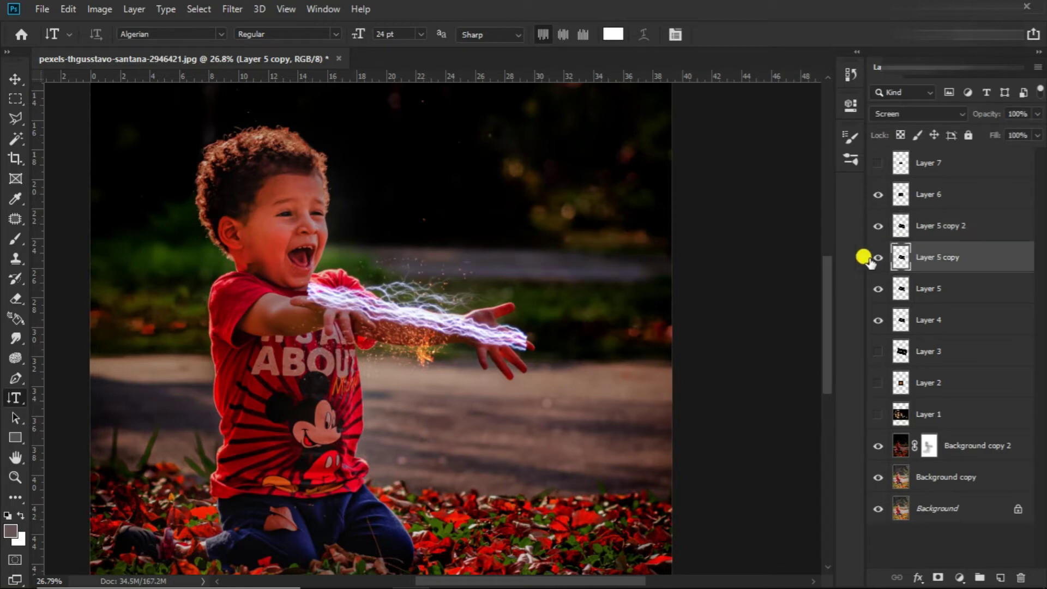
key("ctrl+t")
left_click_drag(454, 329, 458, 346)
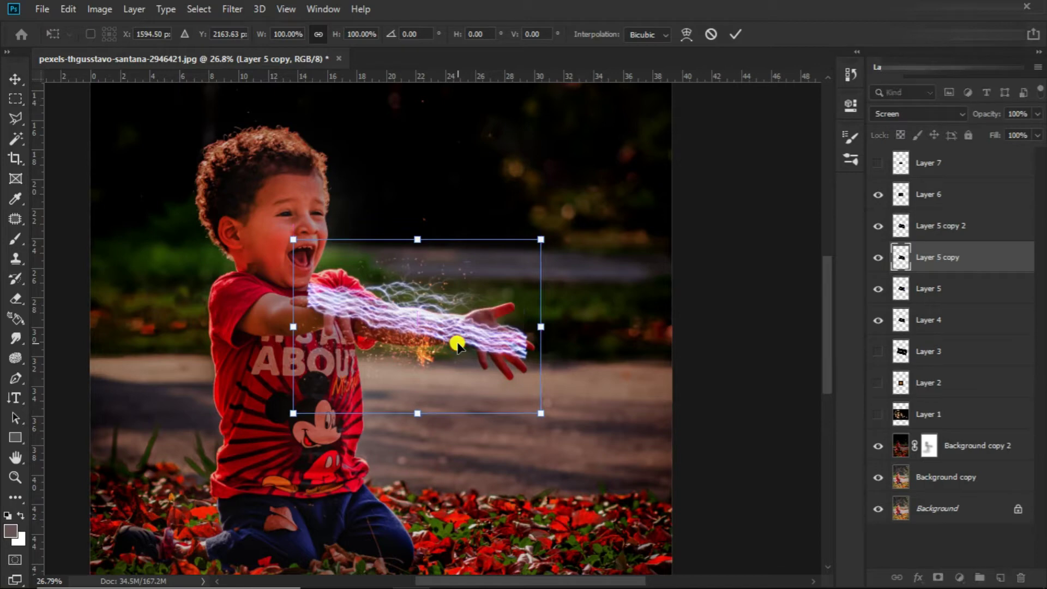
key("Return")
key("t")
scroll(461, 334, "down", 1)
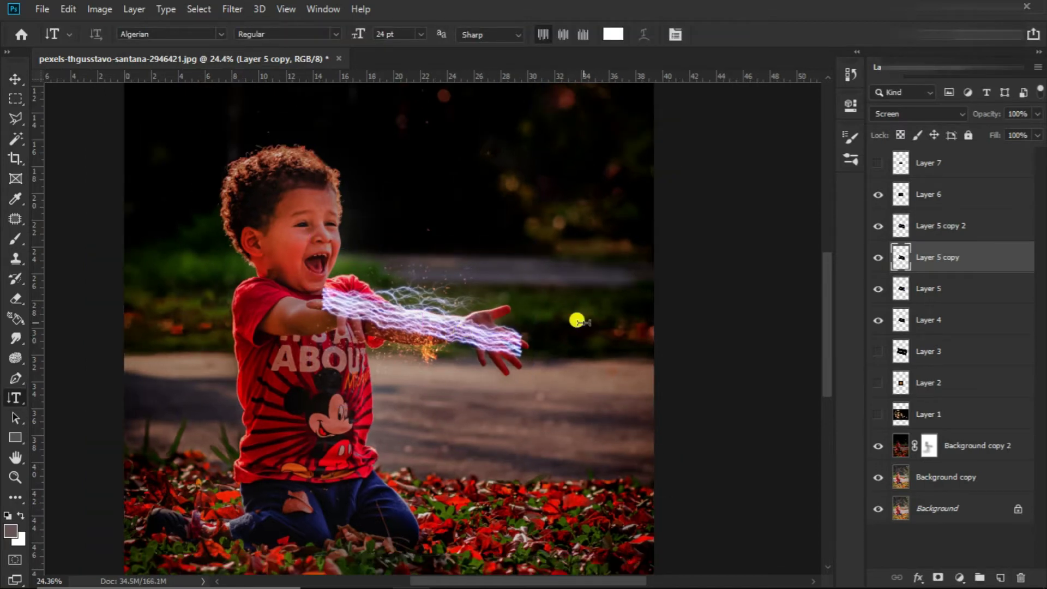
Show Layer 3 again and toggle Layer 5 copy 2 to compare the lightning
left_click(877, 352)
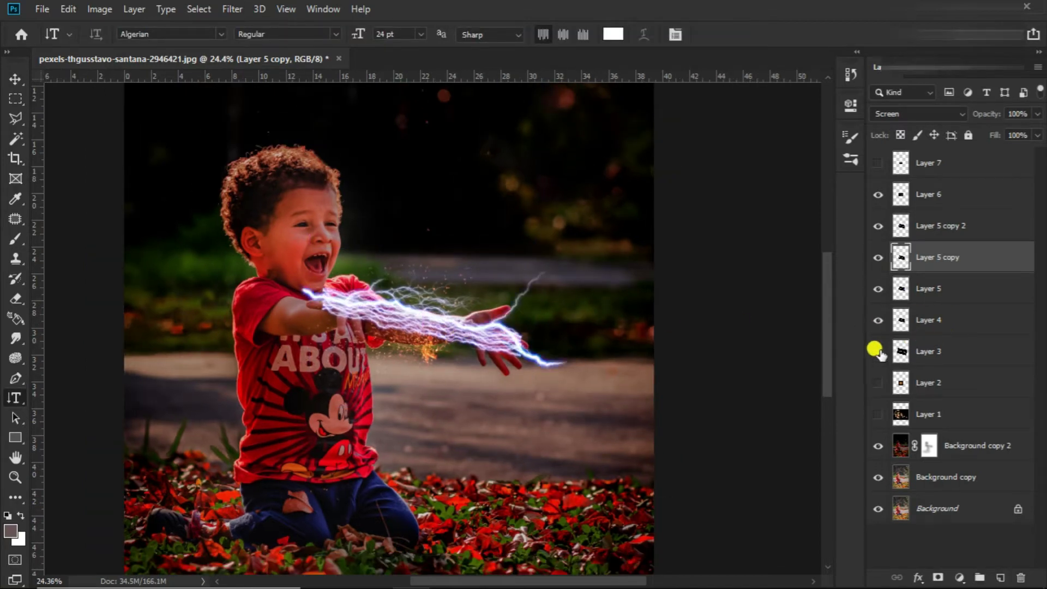
scroll(611, 314, "down", 3)
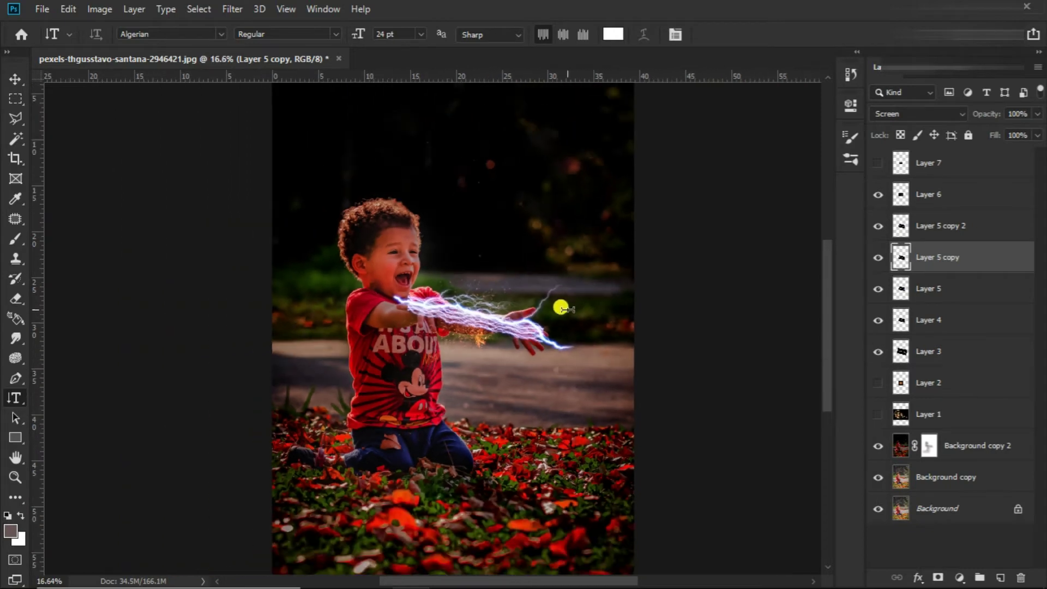
scroll(561, 304, "up", 1)
scroll(479, 304, "up", 3)
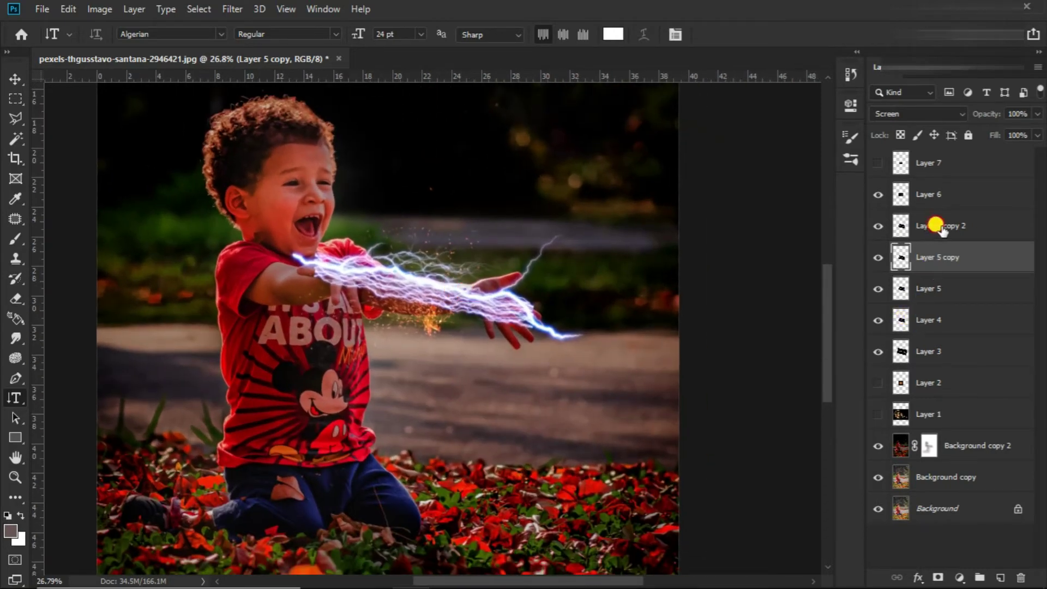
left_click(934, 224)
left_click(878, 225)
left_click(934, 251)
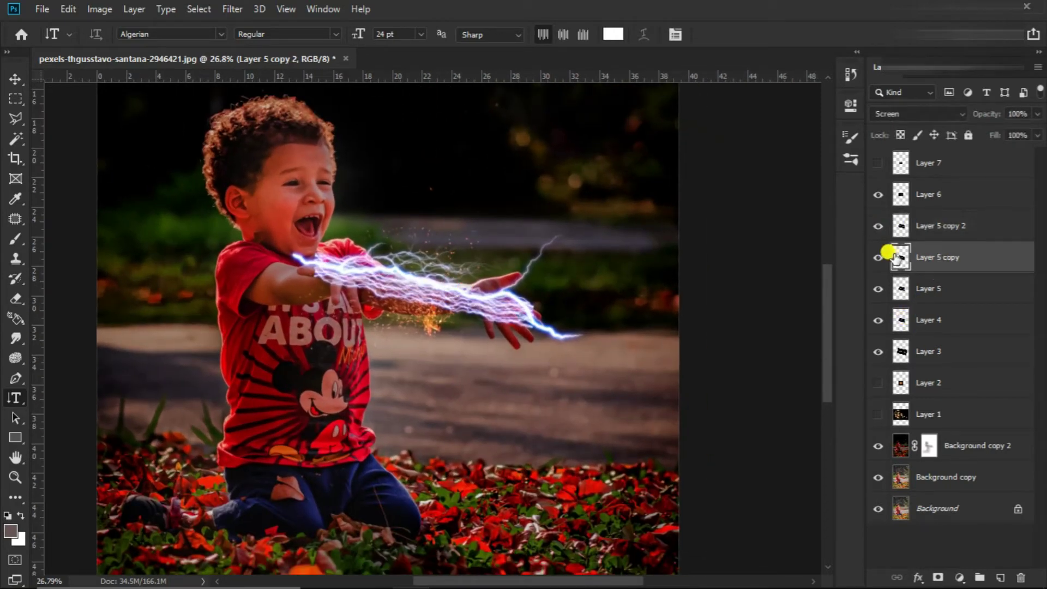
left_click(876, 227)
Toggle the dark grade off and back on to compare with the original
scroll(479, 429, "down", 3)
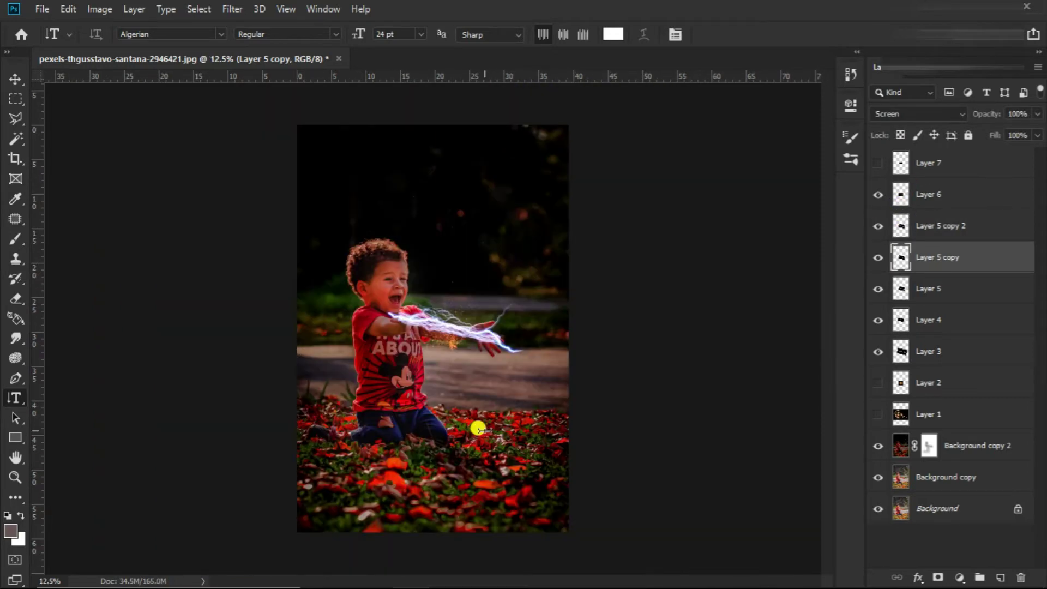
scroll(478, 428, "up", 1)
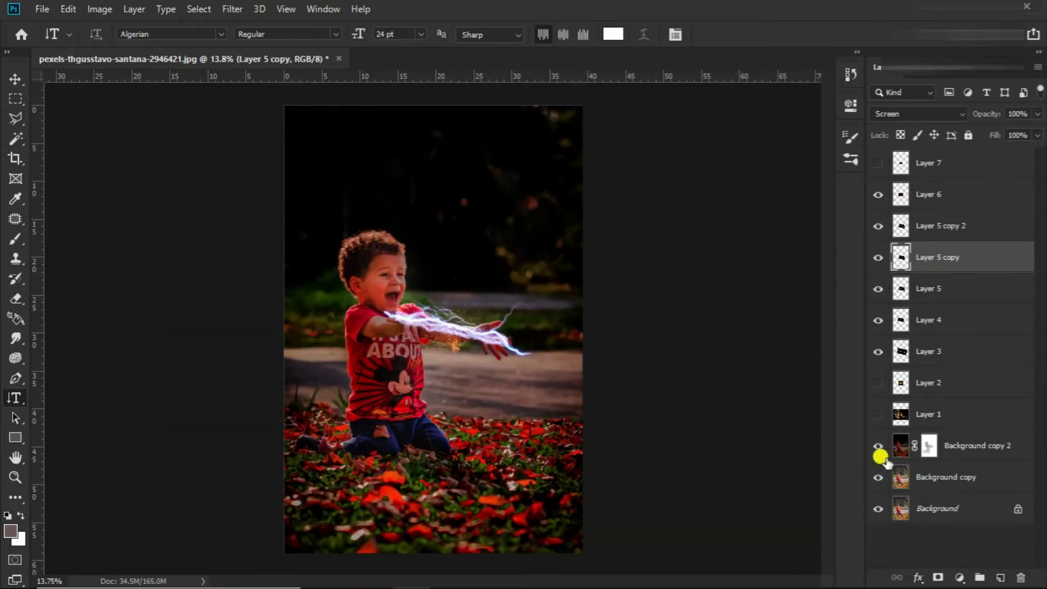
left_click(876, 446)
left_click(876, 447)
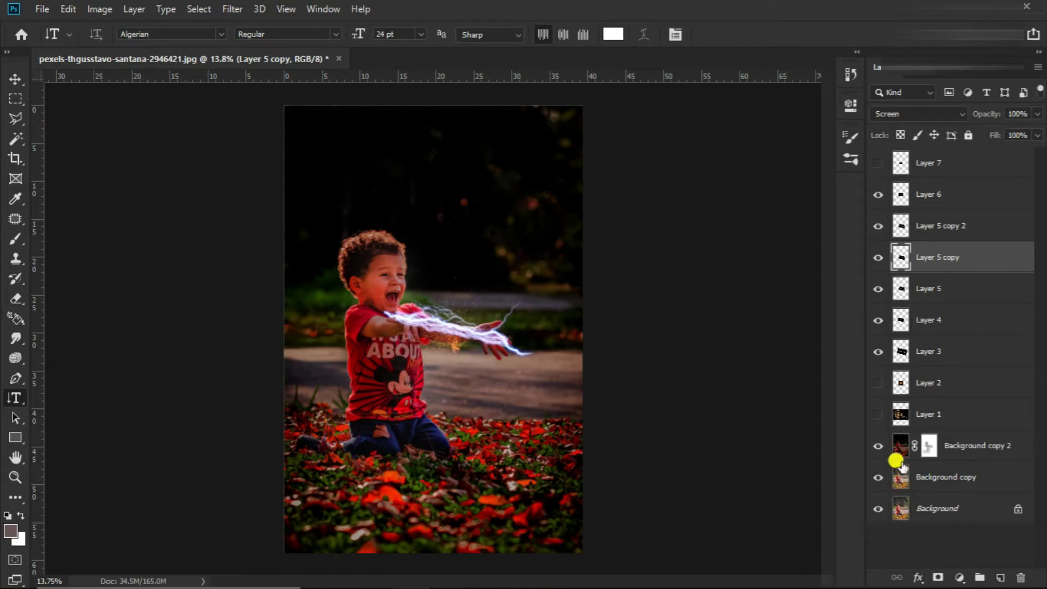
Show the Layer 2 orange glow and set it to Screen blend mode
key("ctrl+plus")
left_click(929, 383)
left_click(878, 383)
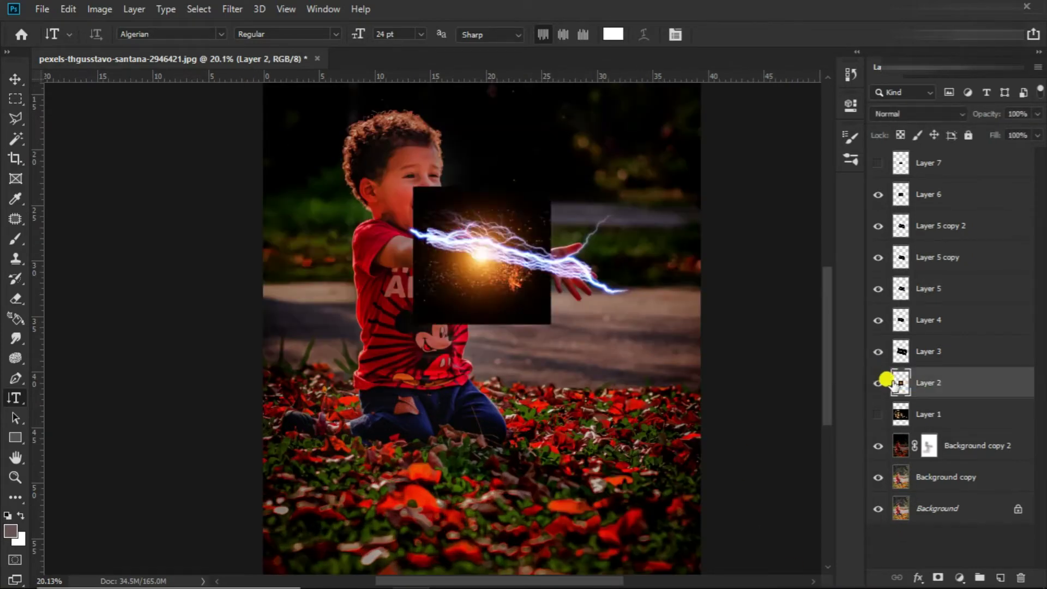
left_click(882, 115)
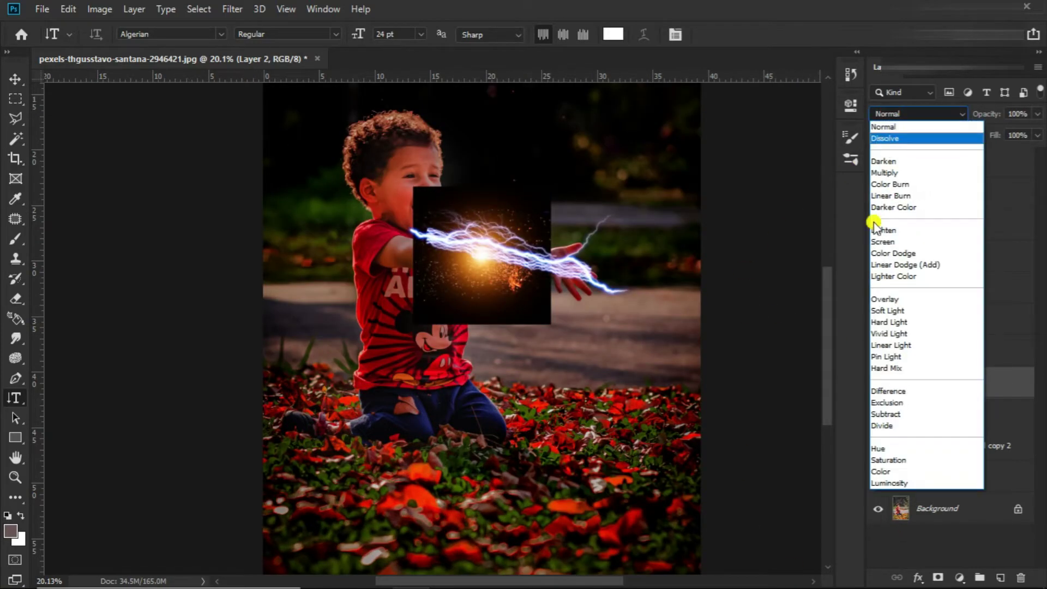
left_click(885, 237)
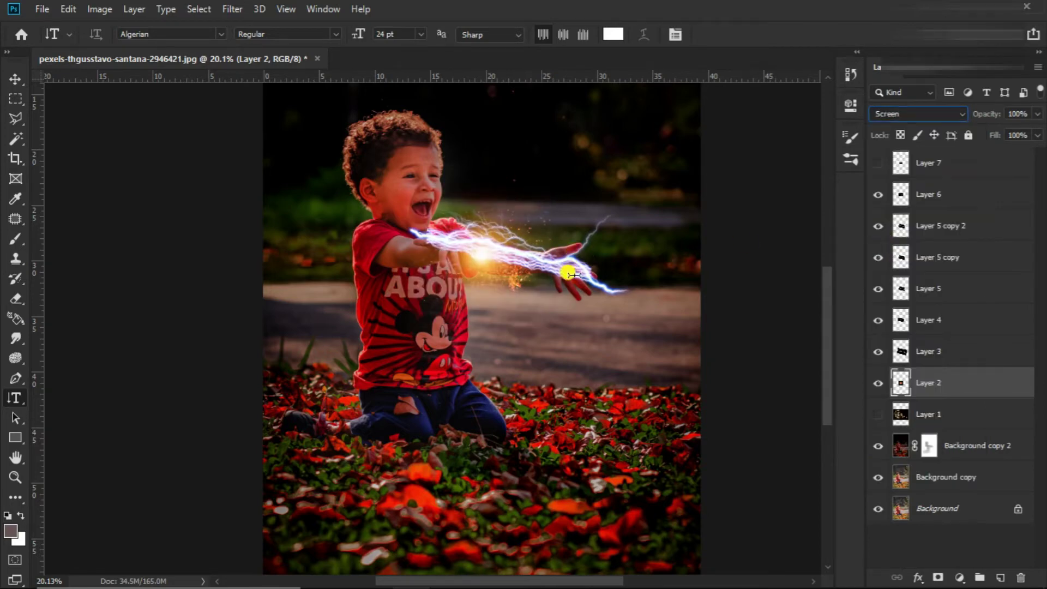
Move the orange glow onto the child's outstretched hand, then bring up Hue/Saturation
key("ctrl+t")
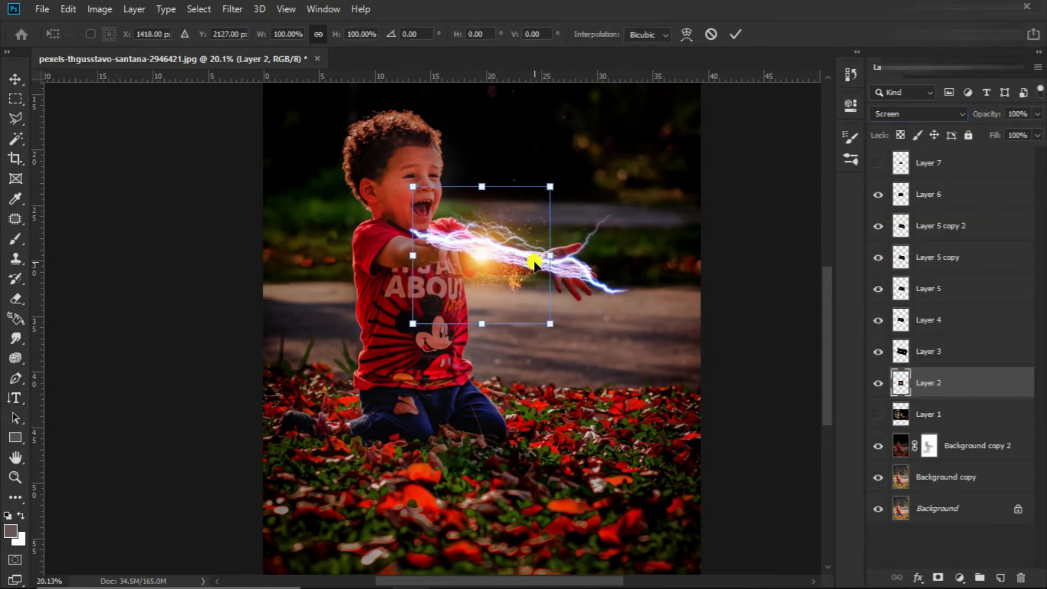
left_click_drag(515, 264, 600, 273)
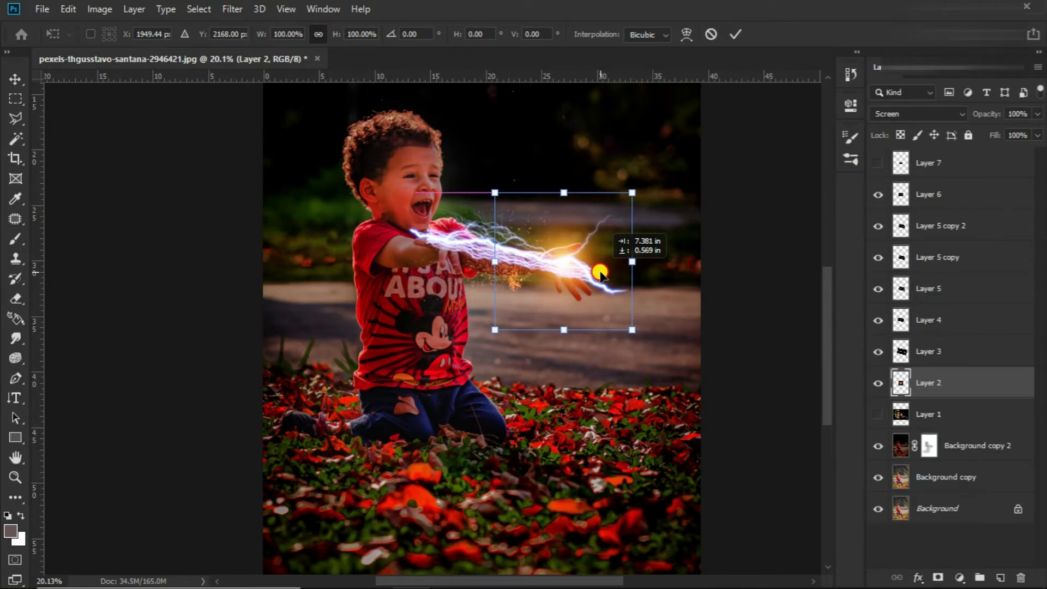
key("t")
scroll(592, 272, "up", 1)
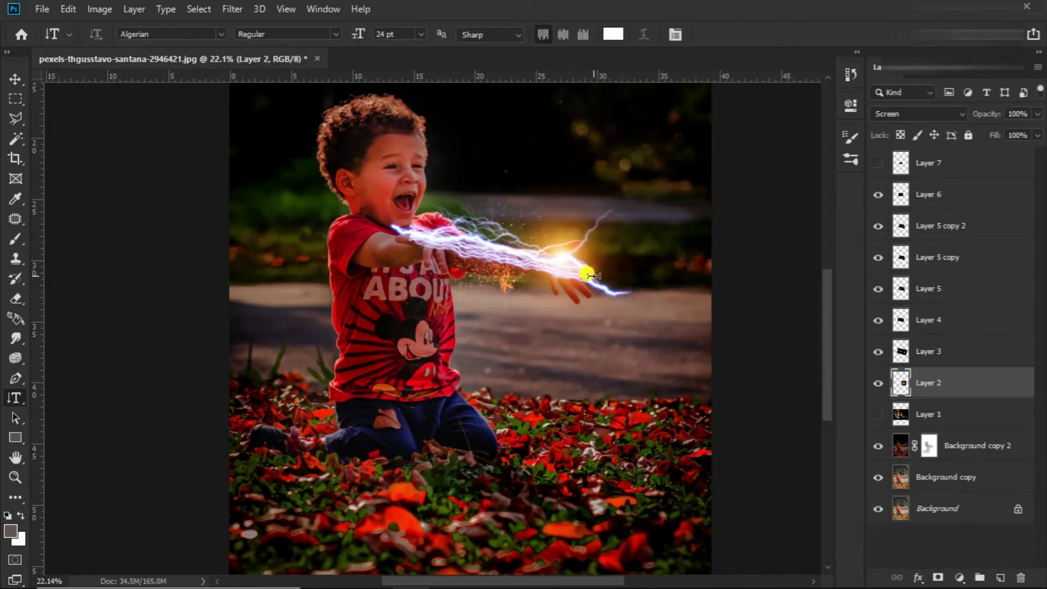
scroll(592, 276, "up", 1)
scroll(589, 283, "up", 1)
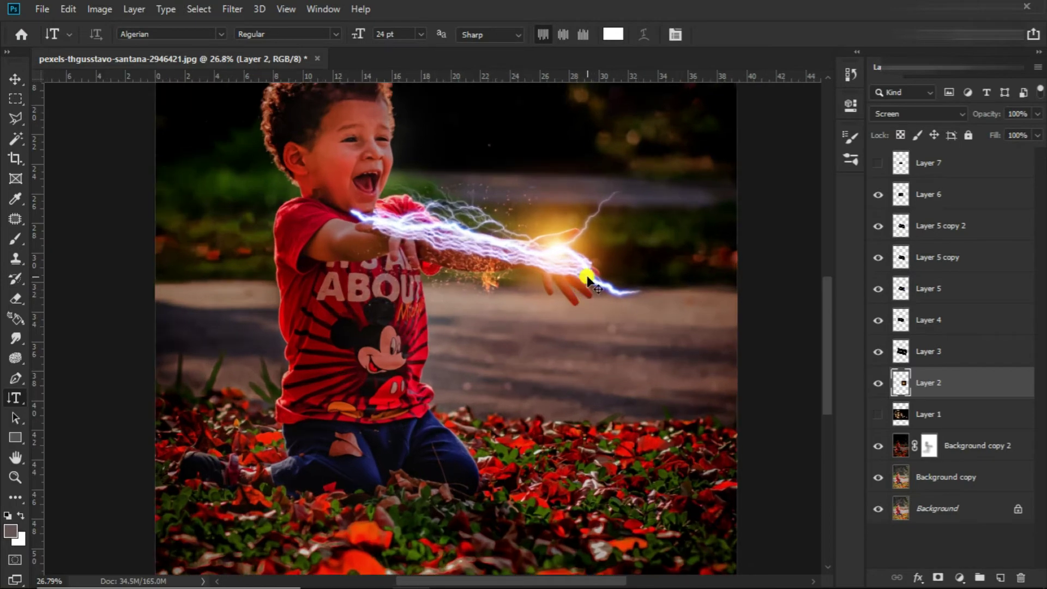
key("ctrl+u")
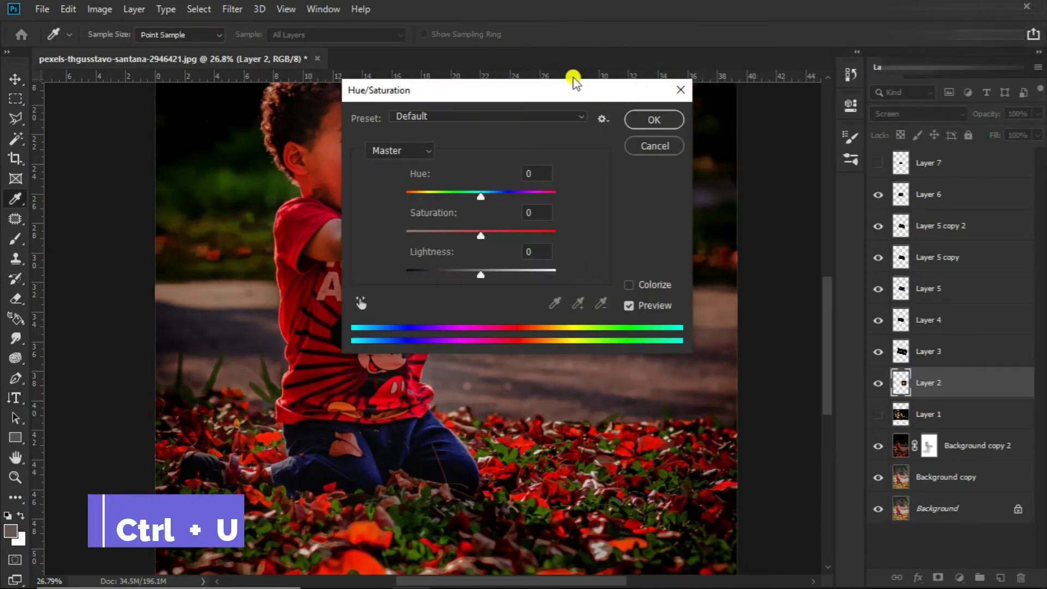
Shift the Layer 2 glow's hue to +152, turning it from orange to cyan
left_click_drag(564, 94, 878, 103)
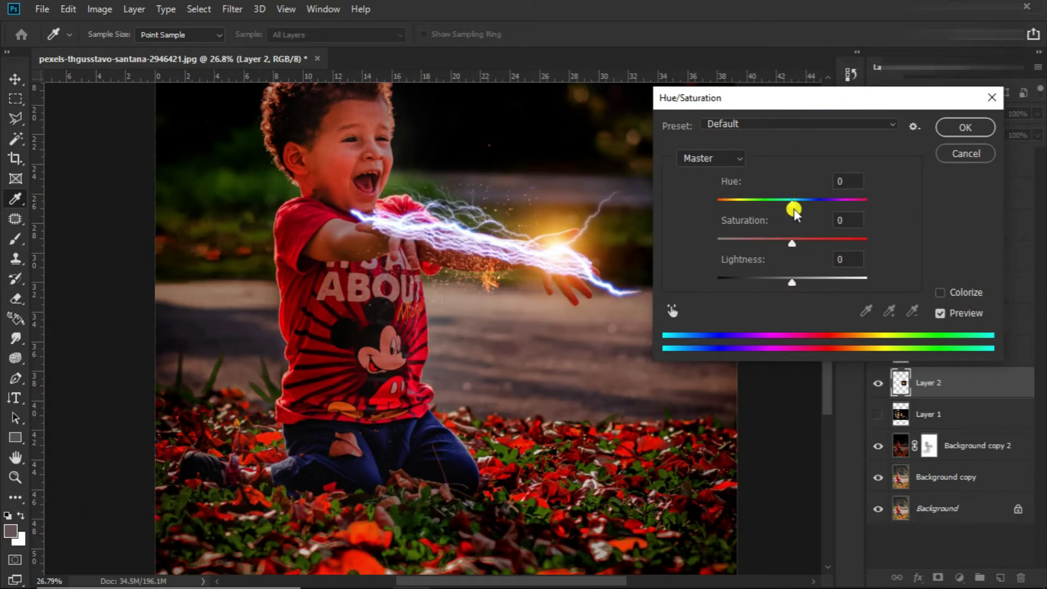
mouse_move(794, 205)
left_mouse_down()
mouse_move(868, 203)
mouse_move(852, 213)
mouse_move(858, 204)
left_mouse_up()
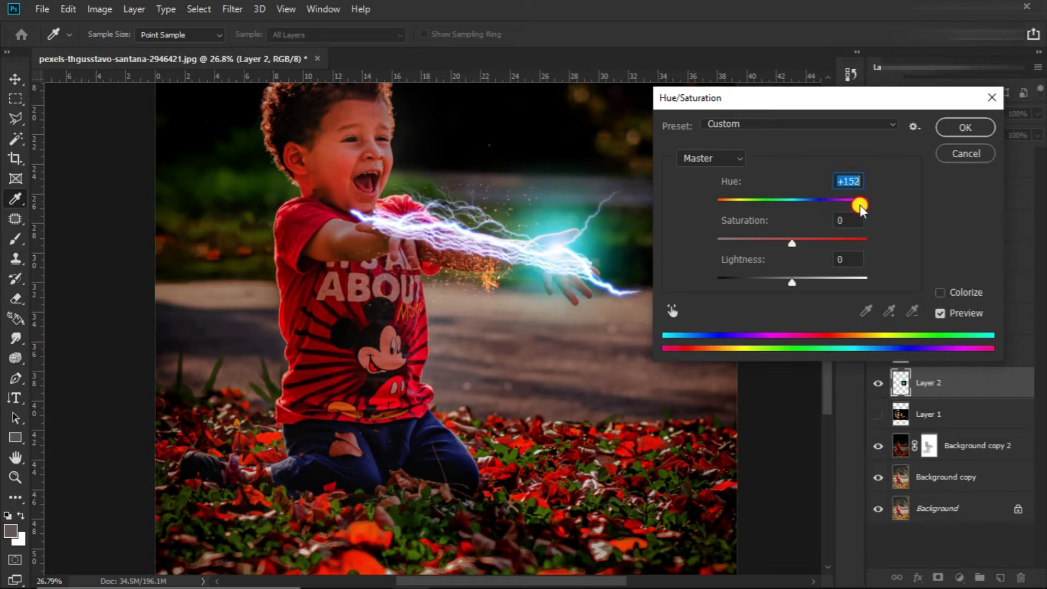
left_click(960, 126)
scroll(706, 240, "down", 2)
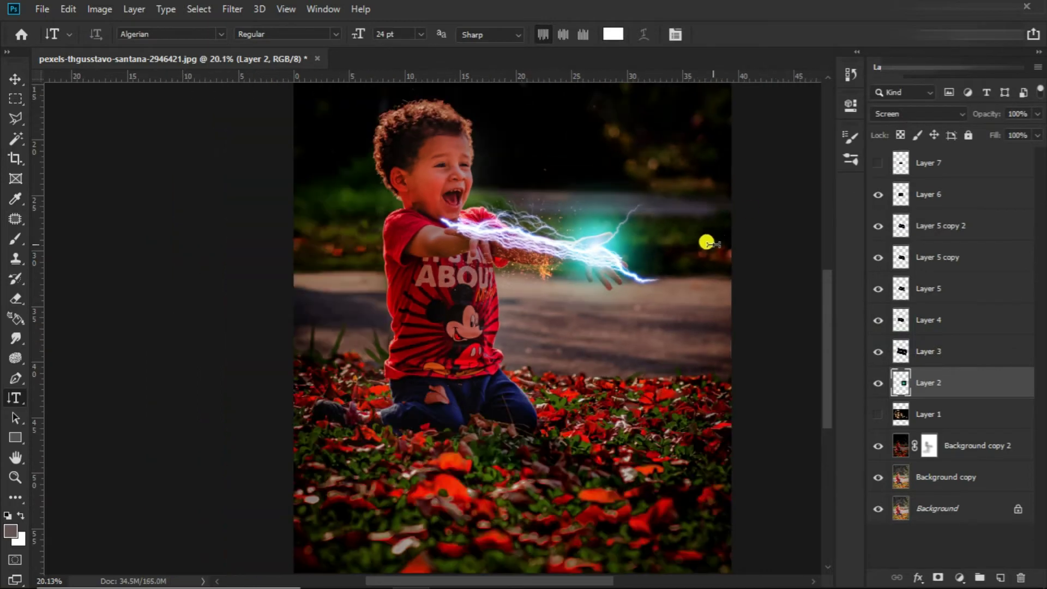
scroll(673, 241, "down", 2)
Duplicate the cyan glow layer and move the copy onto the child's upper arm
scroll(487, 370, "up", 1)
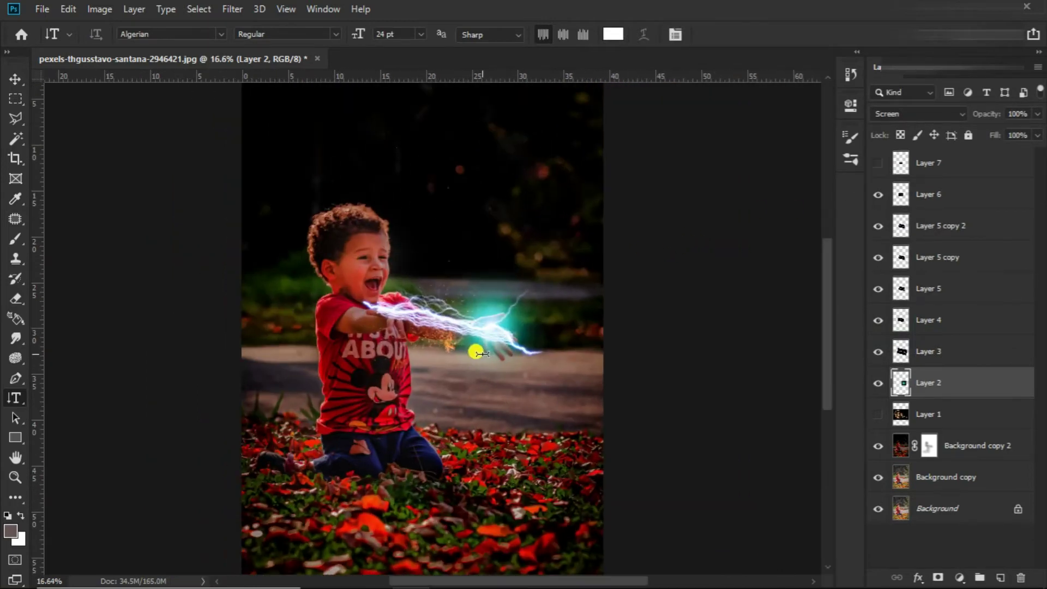
scroll(477, 349, "up", 1)
scroll(497, 330, "up", 1)
scroll(526, 317, "up", 1)
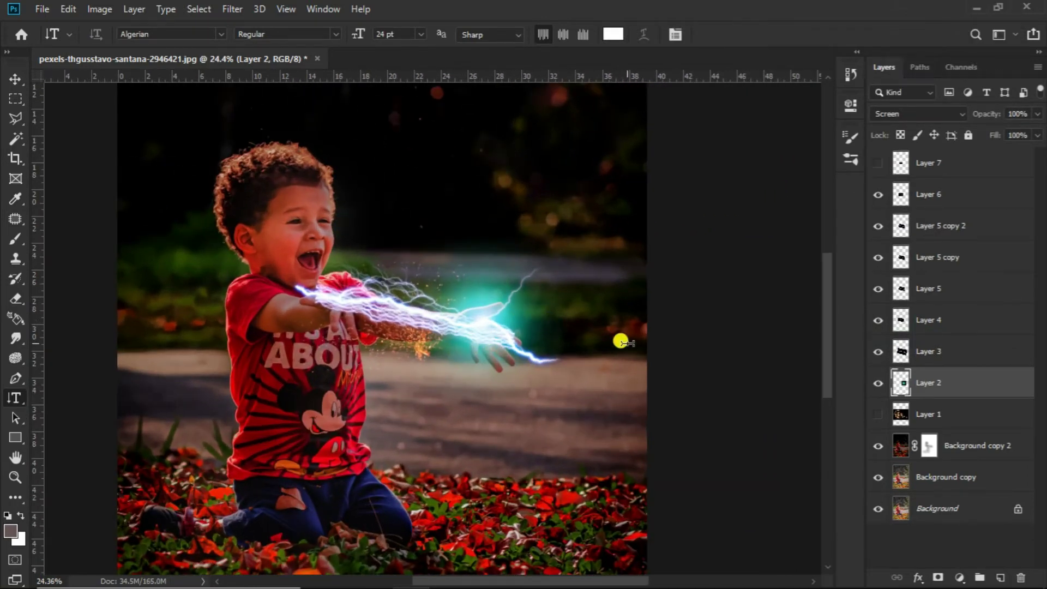
scroll(614, 337, "down", 1)
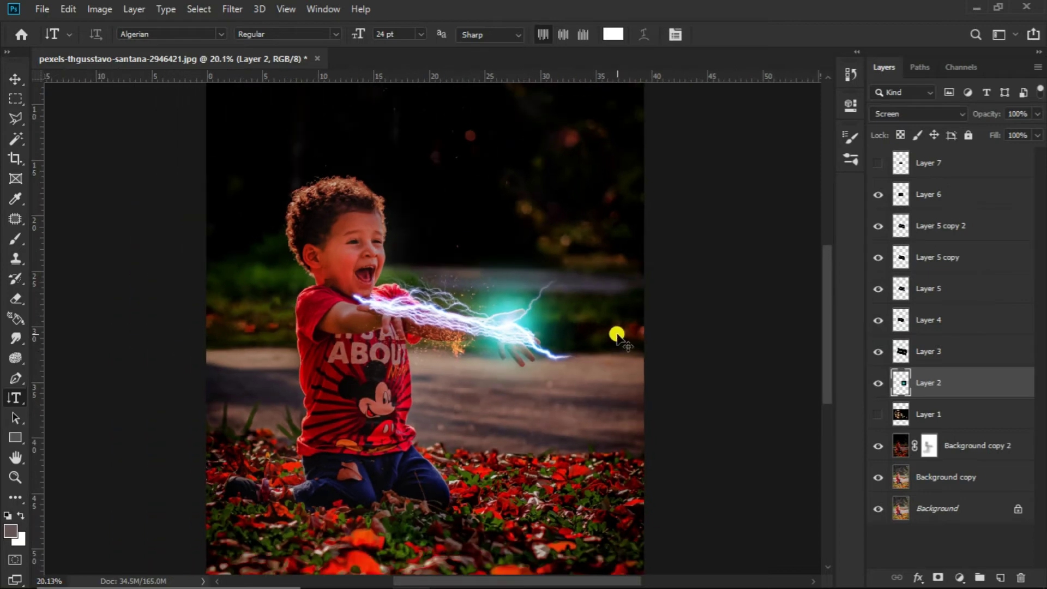
key("ctrl+j")
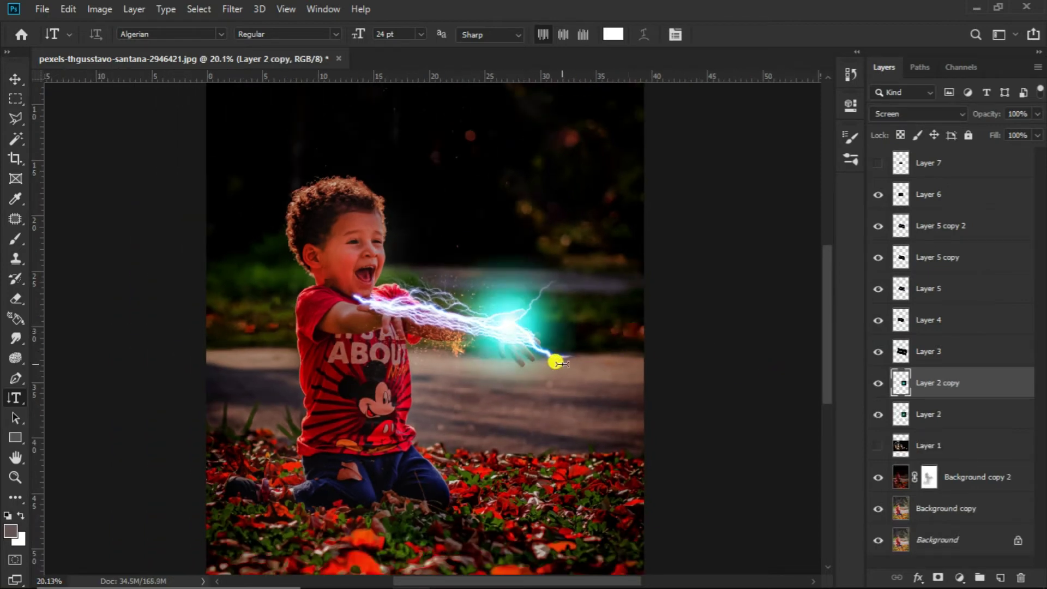
key("ctrl+t")
mouse_move(561, 362)
left_mouse_down()
mouse_move(388, 309)
mouse_move(398, 304)
left_mouse_up()
scroll(391, 313, "up", 1)
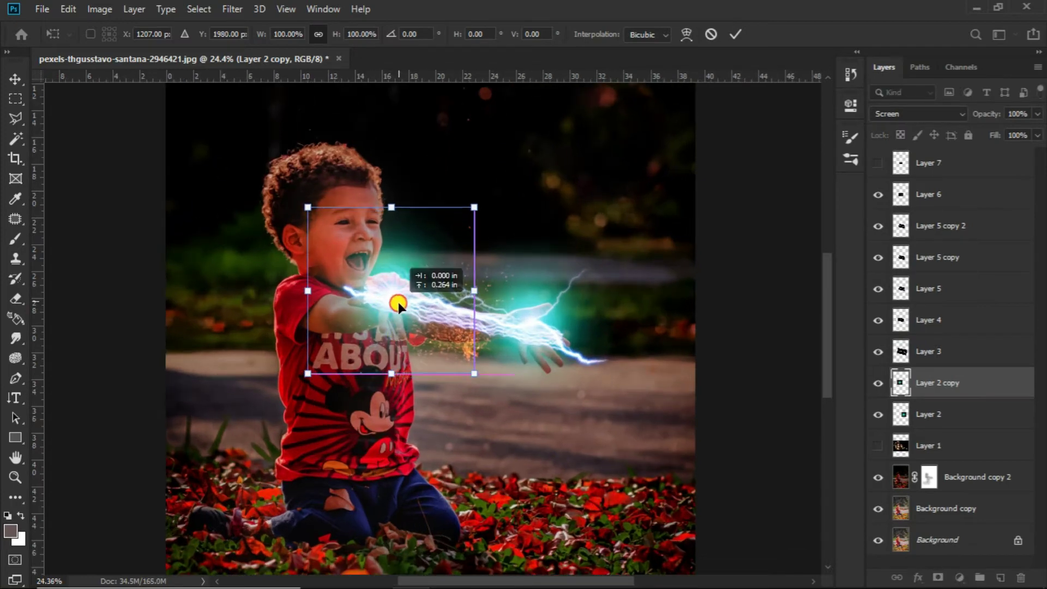
key("Return")
key("t")
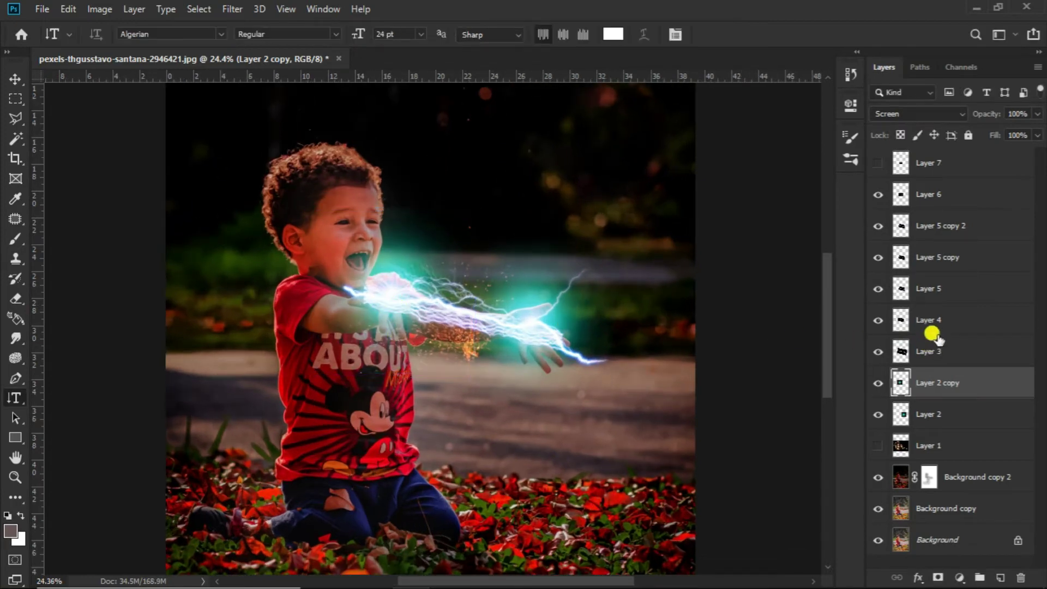
Toggle Layers 4, 5 and 5 copy visibility to check each lightning's contribution
left_click(922, 327)
left_click(878, 320)
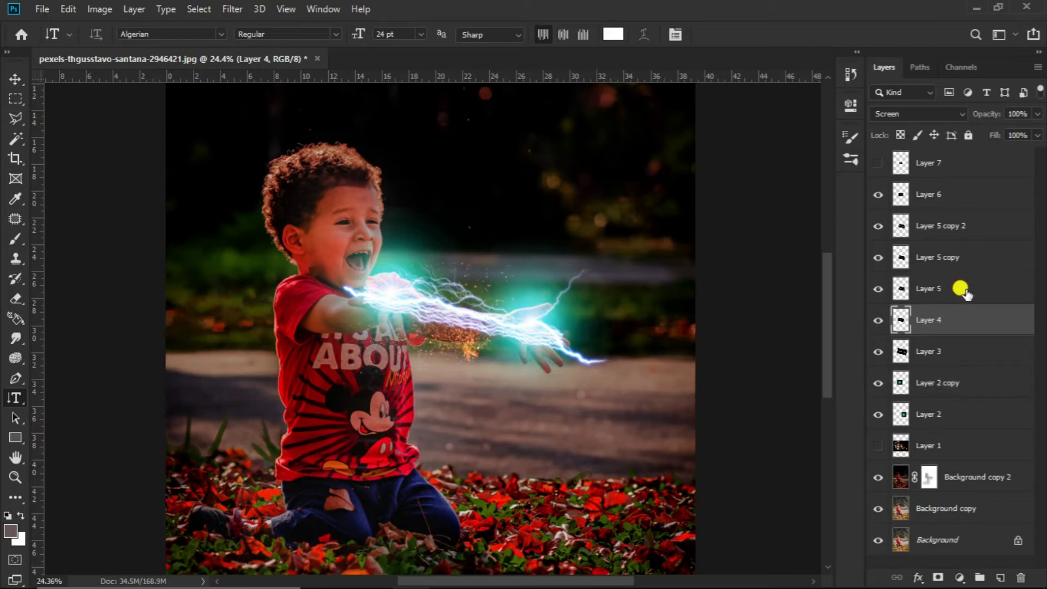
left_click(955, 288)
left_click(878, 289)
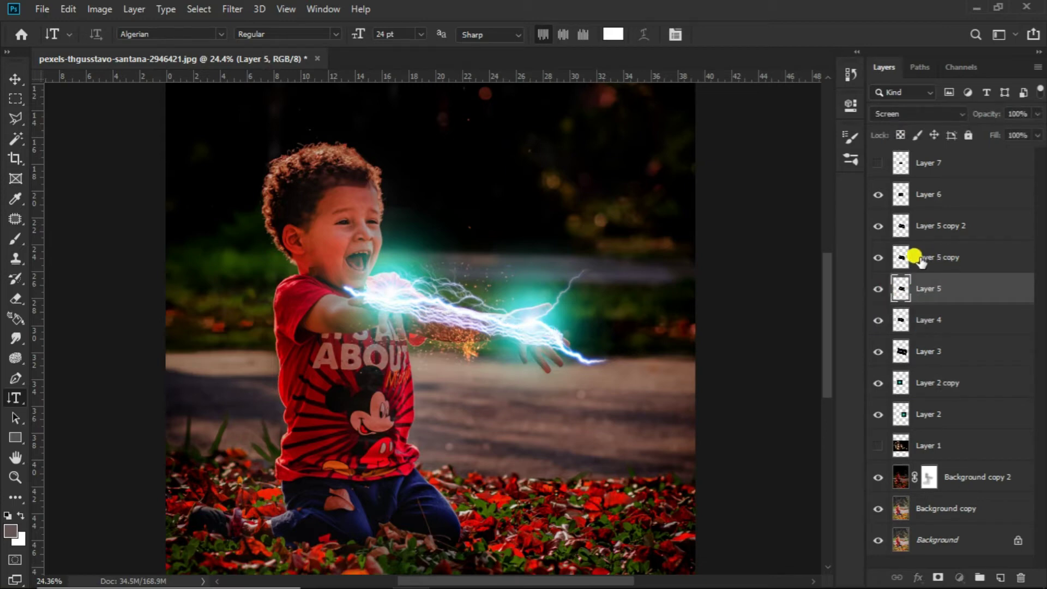
left_click(911, 255)
left_click(878, 258)
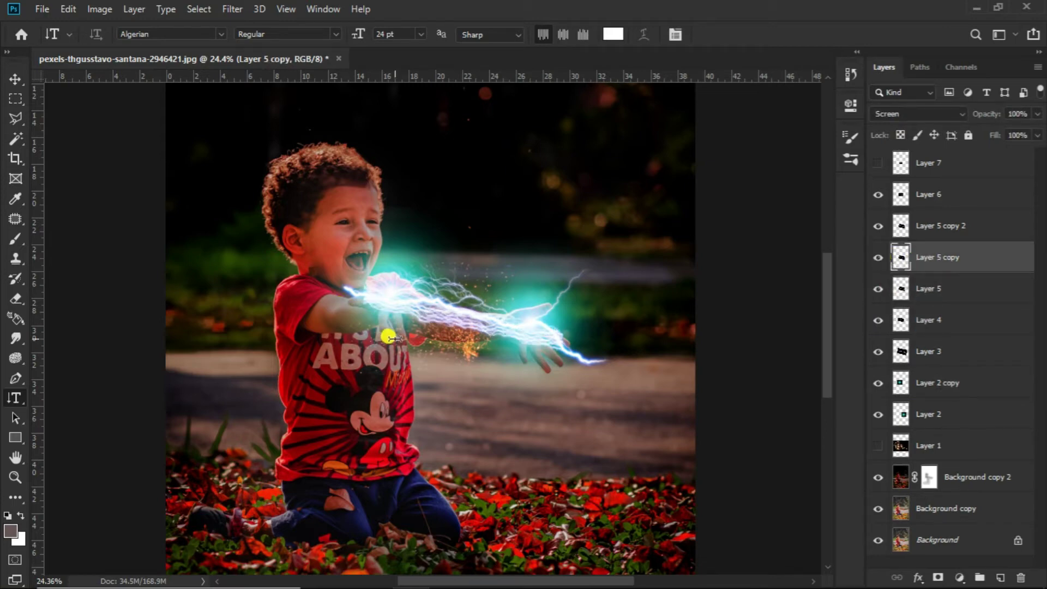
Set the Eraser brush to size 150 and make the Layer 6 sparks active
key("e")
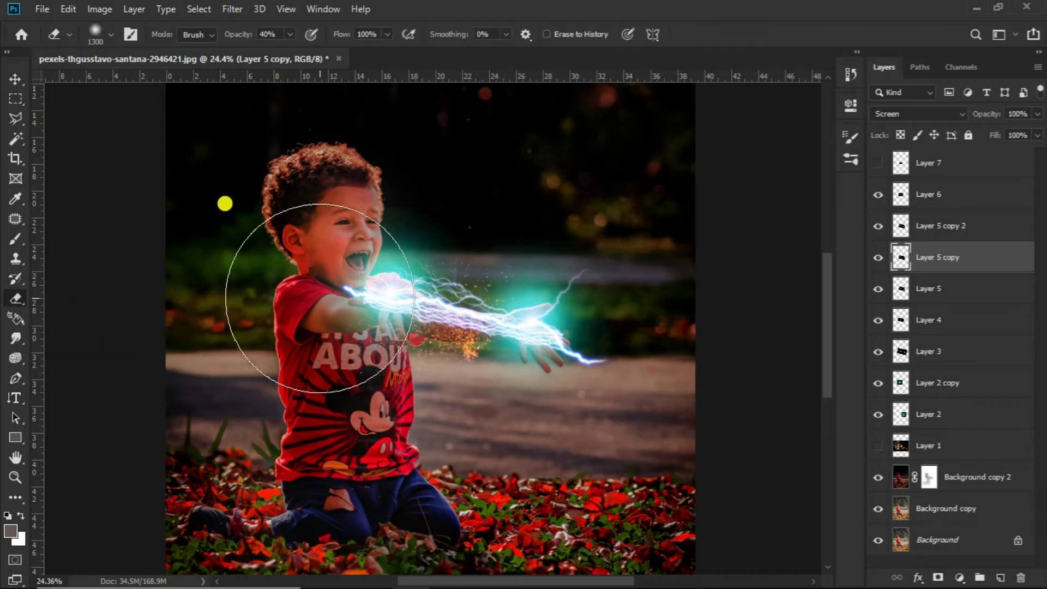
key("bracketleft")
key("bracketleft")
key("bracketleft")
scroll(349, 300, "up", 2)
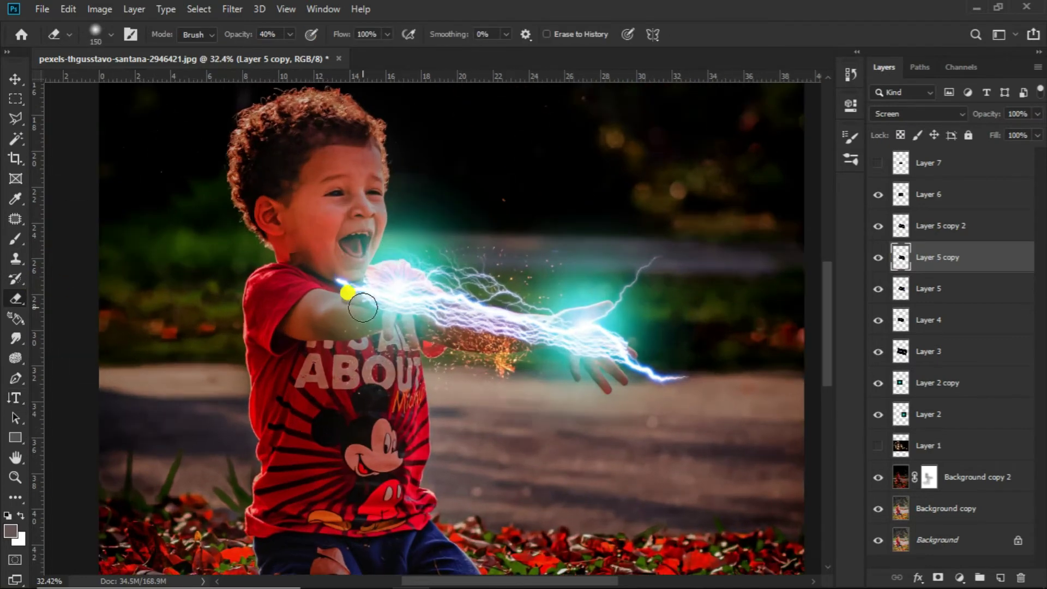
left_click(938, 226)
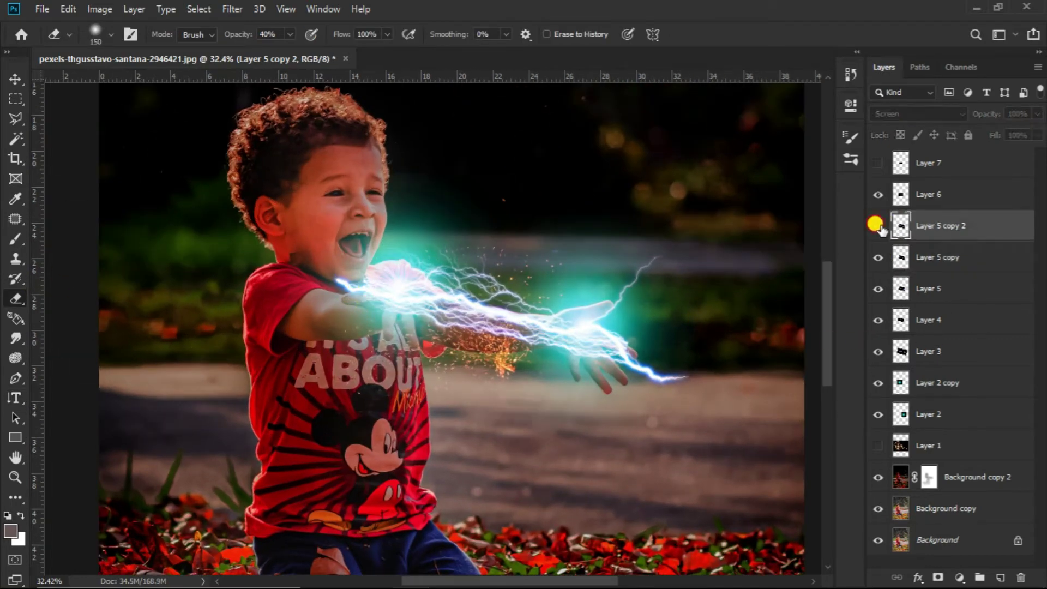
left_click(905, 198)
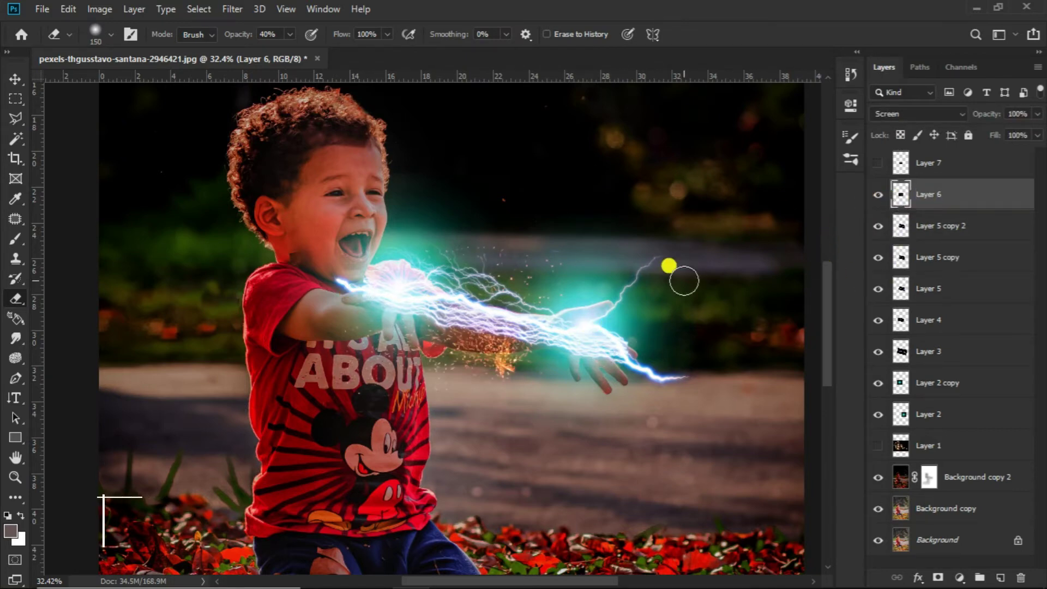
scroll(671, 267, "down", 2)
Scale the Layer 6 sparks to about 153% toward the child's head, then bring up Hue/Saturation
key("ctrl+t")
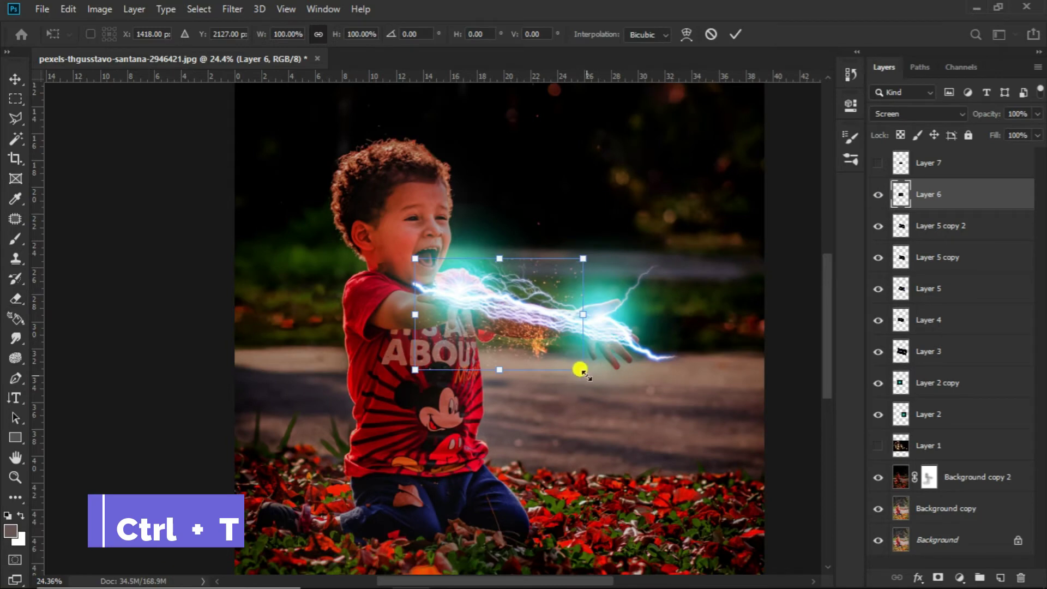
left_click_drag(580, 367, 636, 409)
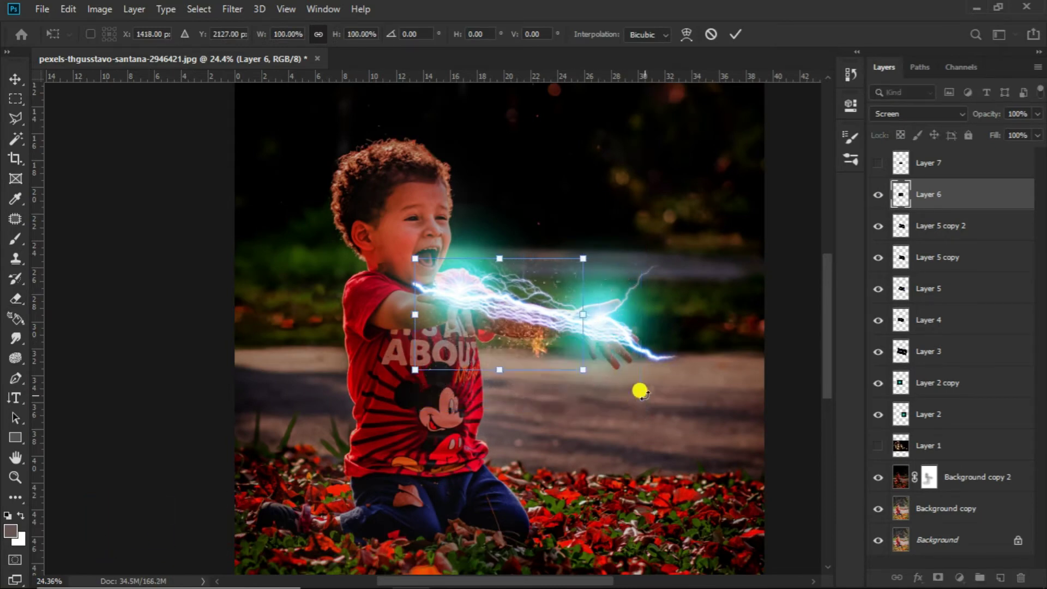
mouse_move(582, 368)
left_mouse_down()
mouse_move(632, 395)
mouse_move(606, 357)
left_mouse_up()
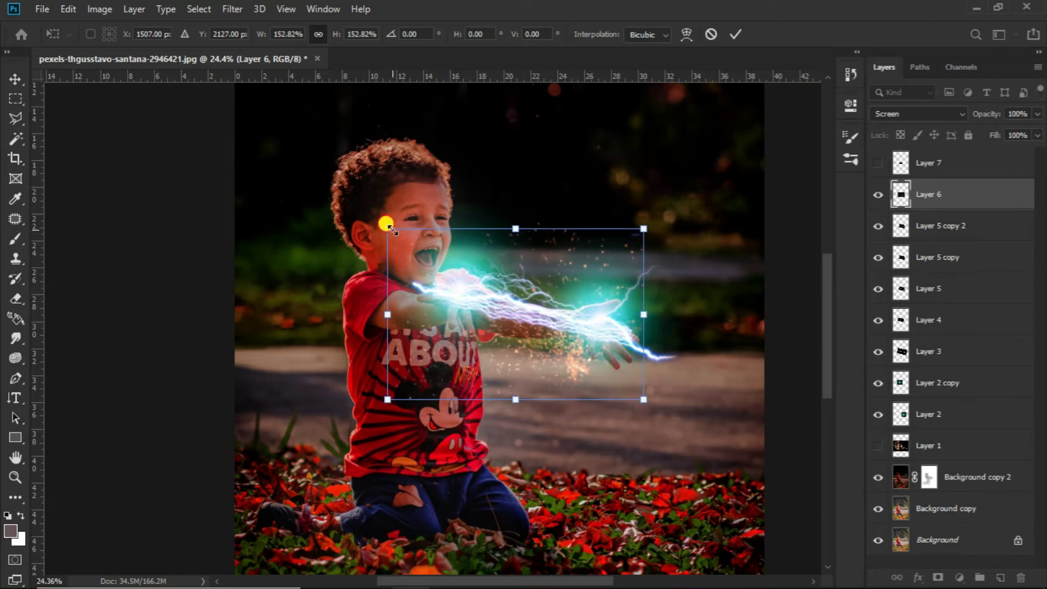
left_click_drag(389, 225, 335, 190)
key("Return")
key("e")
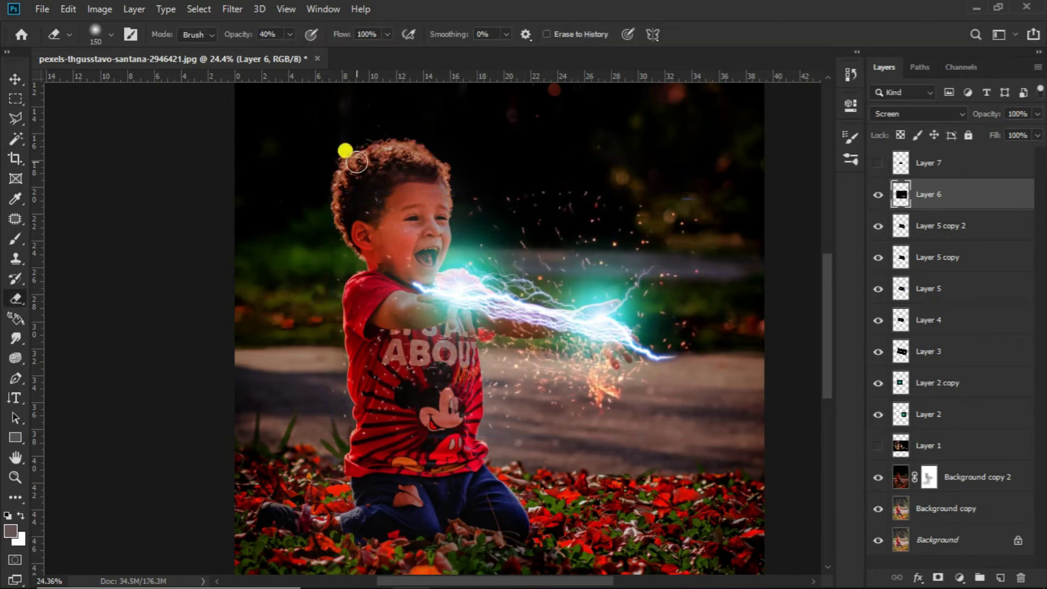
key("ctrl+u")
Shift the Layer 6 sparks' hue to teal-green and apply it
mouse_move(795, 208)
left_mouse_down()
mouse_move(842, 206)
mouse_move(870, 219)
mouse_move(856, 221)
left_mouse_up()
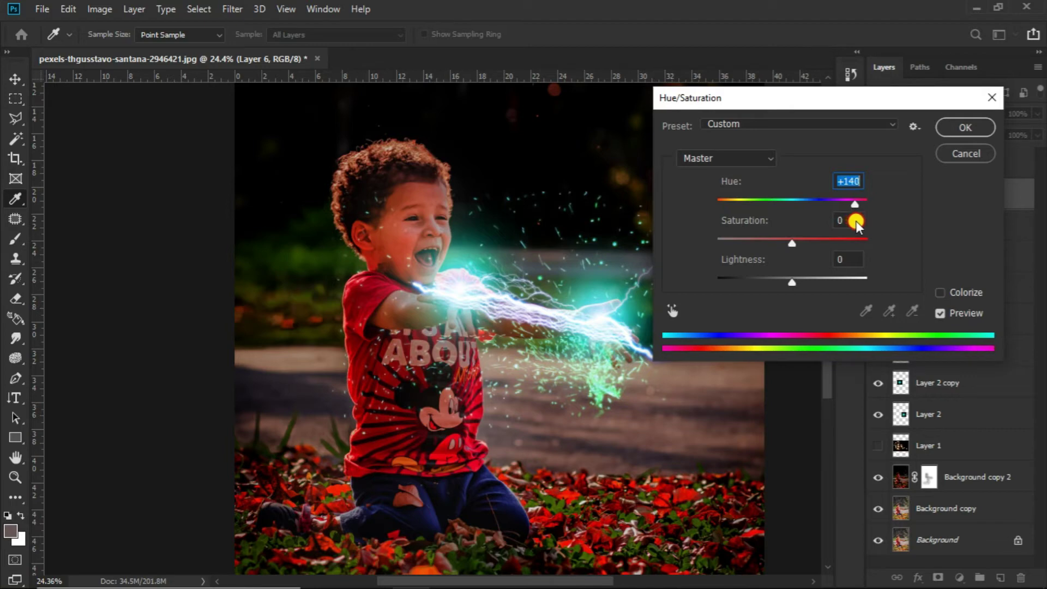
left_click(954, 134)
key("e")
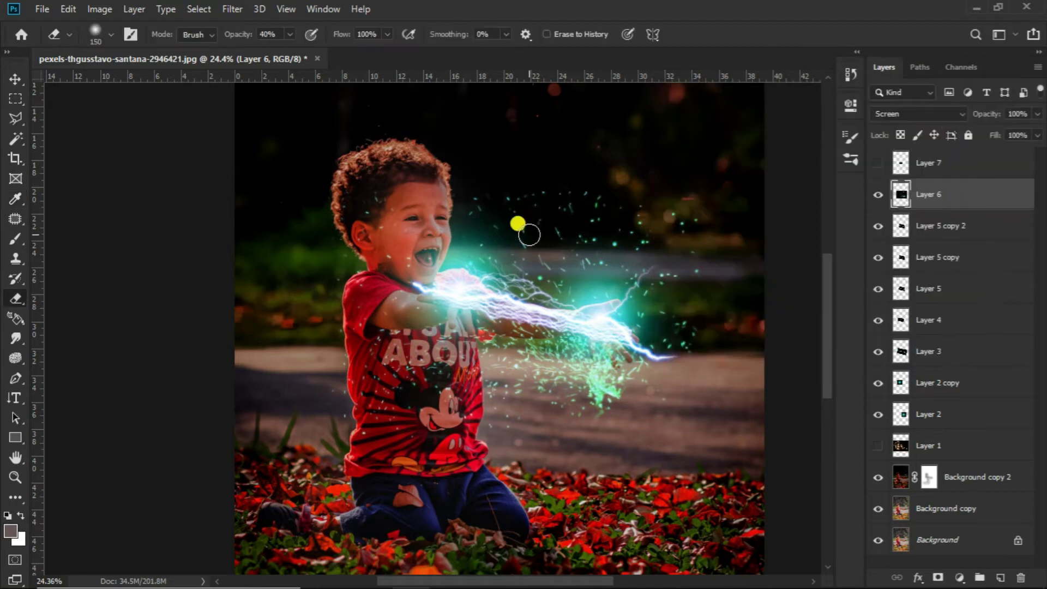
scroll(561, 287, "down", 1)
scroll(617, 451, "down", 1)
scroll(610, 451, "up", 1)
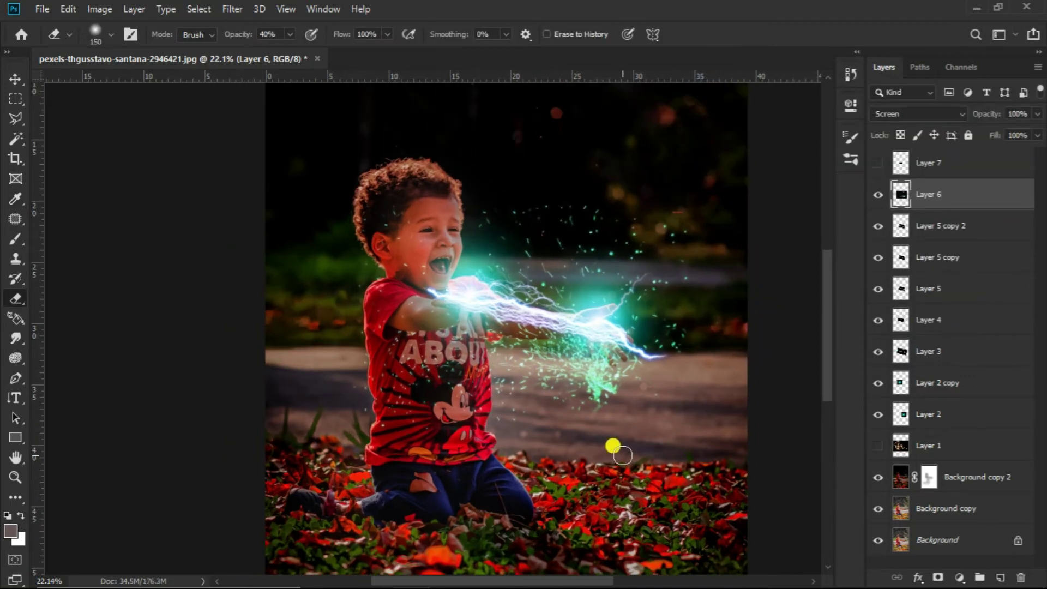
scroll(582, 452, "up", 1)
Erase stray sparks along the arm and Layer 3 lightning near the chin and neck
key("bracketright")
key("bracketright")
key("bracketright")
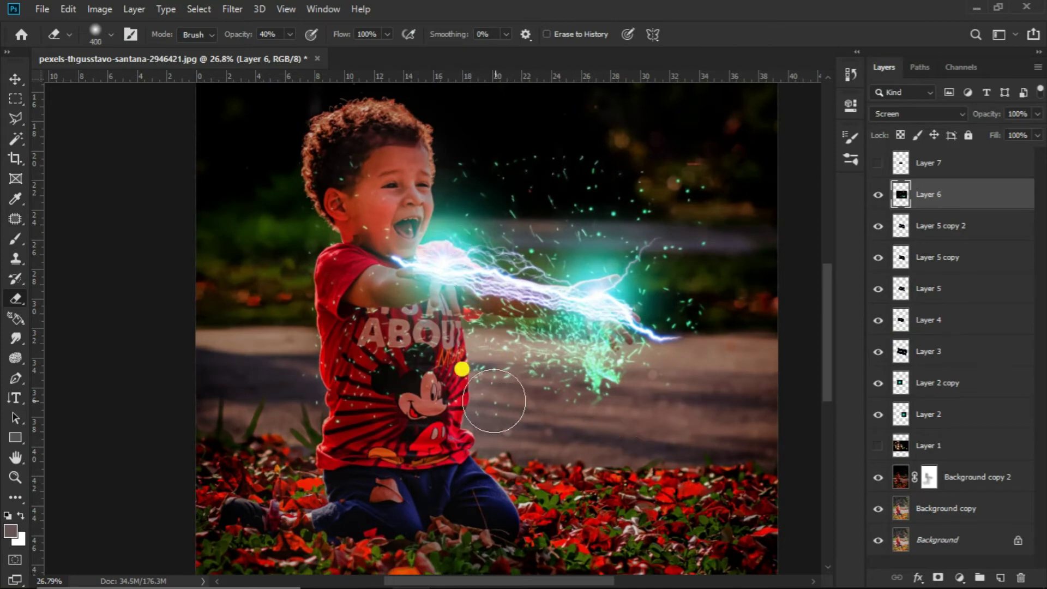
mouse_move(588, 382)
left_mouse_down()
mouse_move(599, 410)
mouse_move(561, 386)
mouse_move(533, 398)
left_mouse_up()
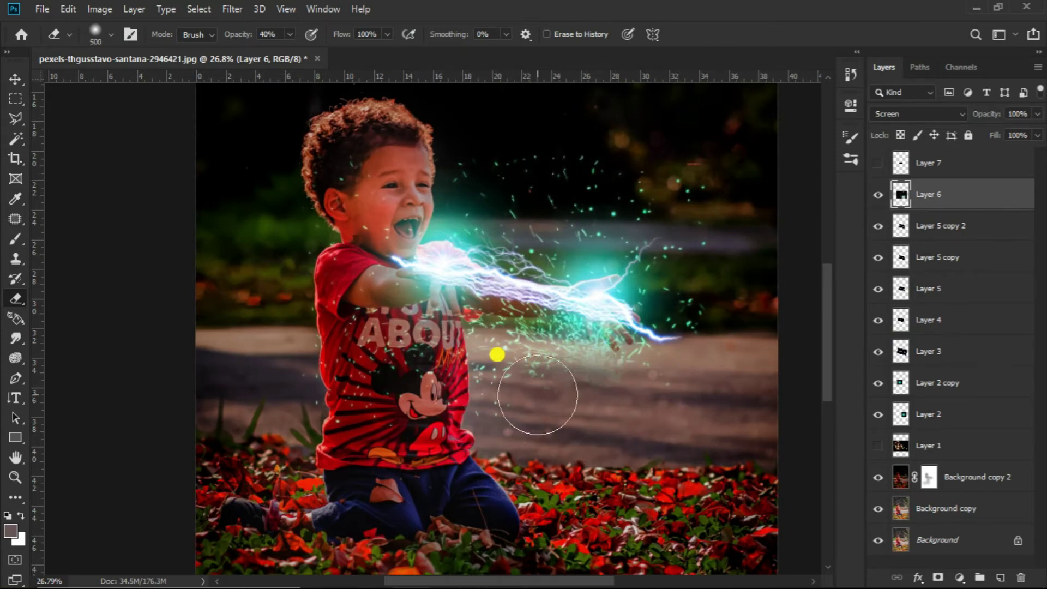
key("bracketright")
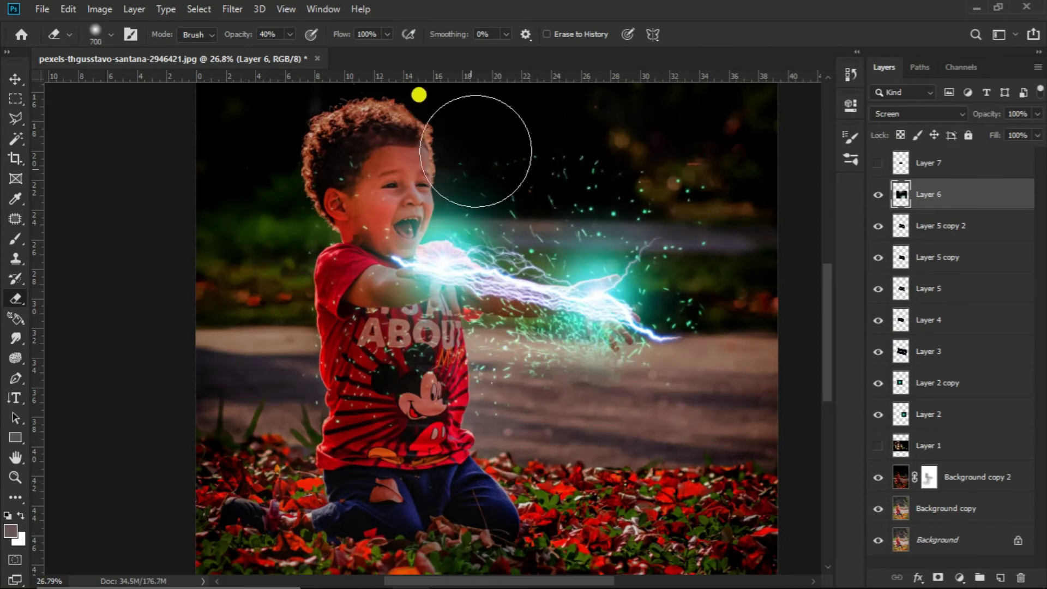
key("bracketright")
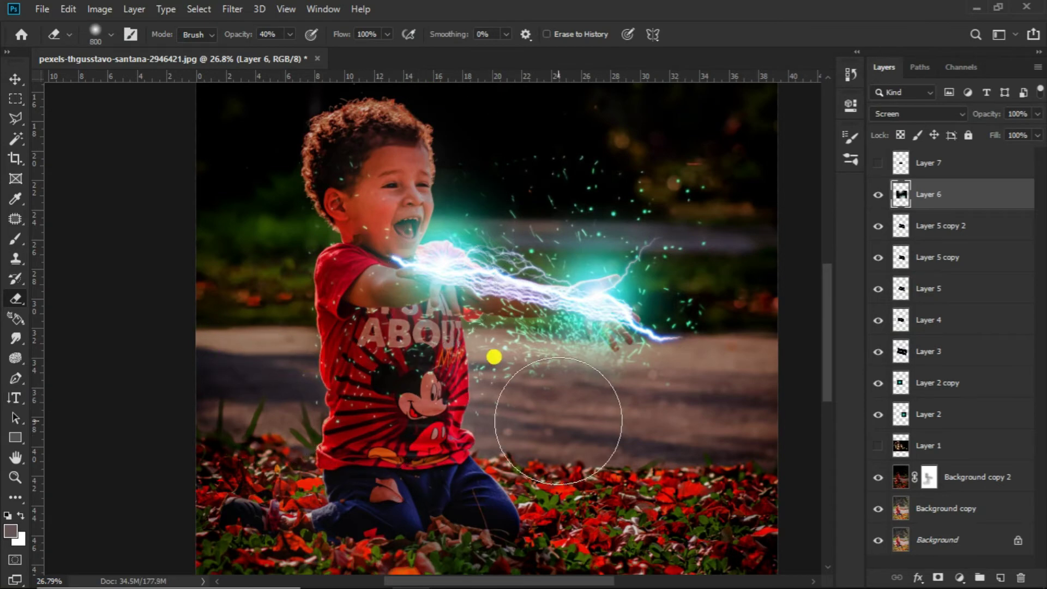
key("bracketright")
scroll(563, 408, "up", 1)
key("bracketleft")
key("bracketleft")
key("bracketleft")
key("bracketleft")
key("bracketleft")
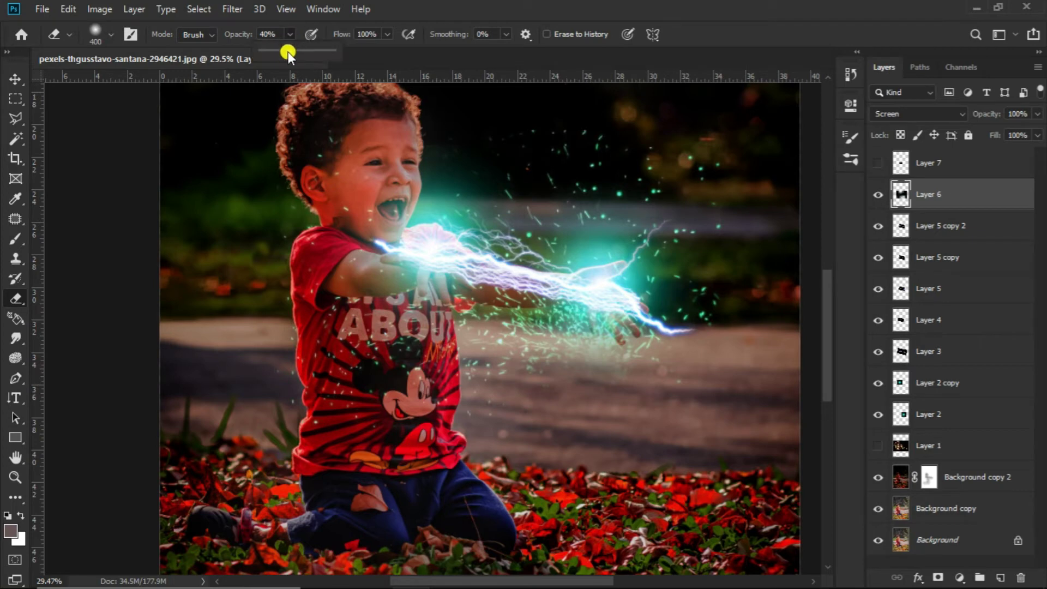
left_click_drag(489, 284, 698, 346)
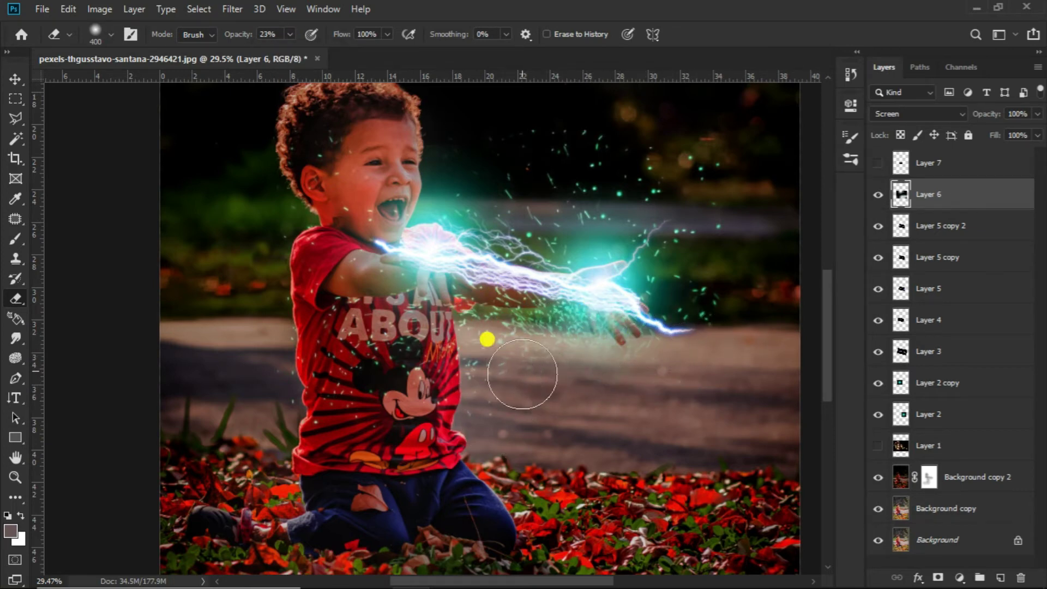
scroll(580, 279, "down", 2)
left_click(952, 352)
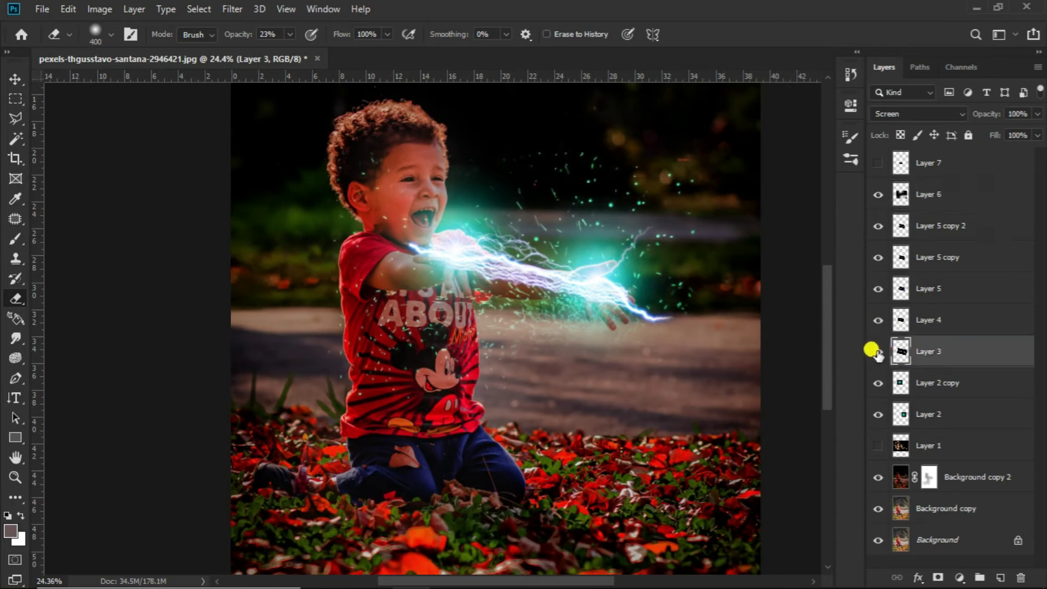
scroll(437, 218, "up", 2)
left_click_drag(376, 221, 382, 225)
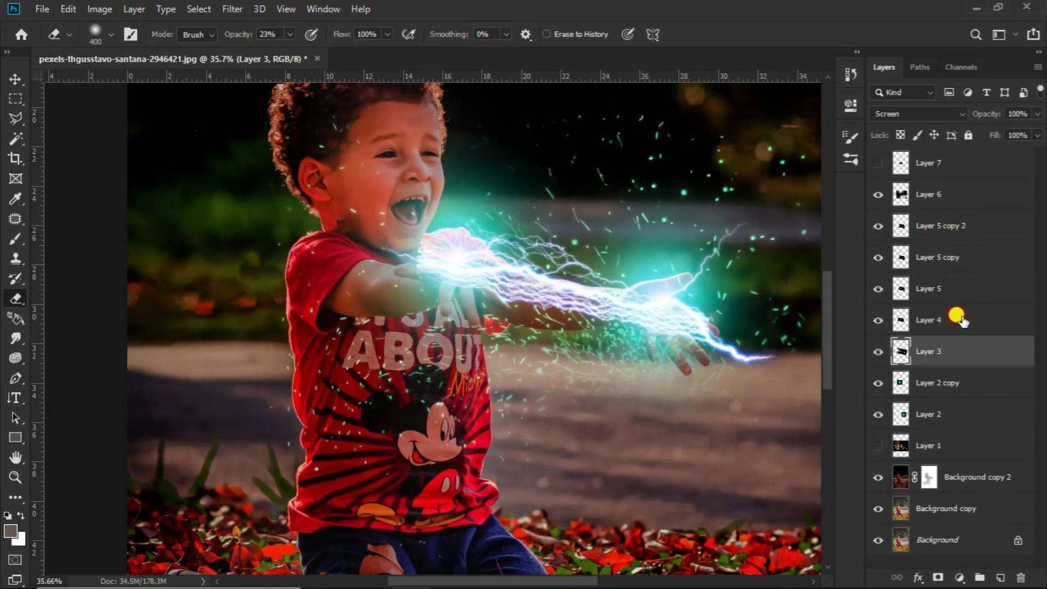
Select Layers 4, 5 and 5 copy, merge them, then undo the merge
left_click(1022, 318)
scroll(541, 241, "up", 1)
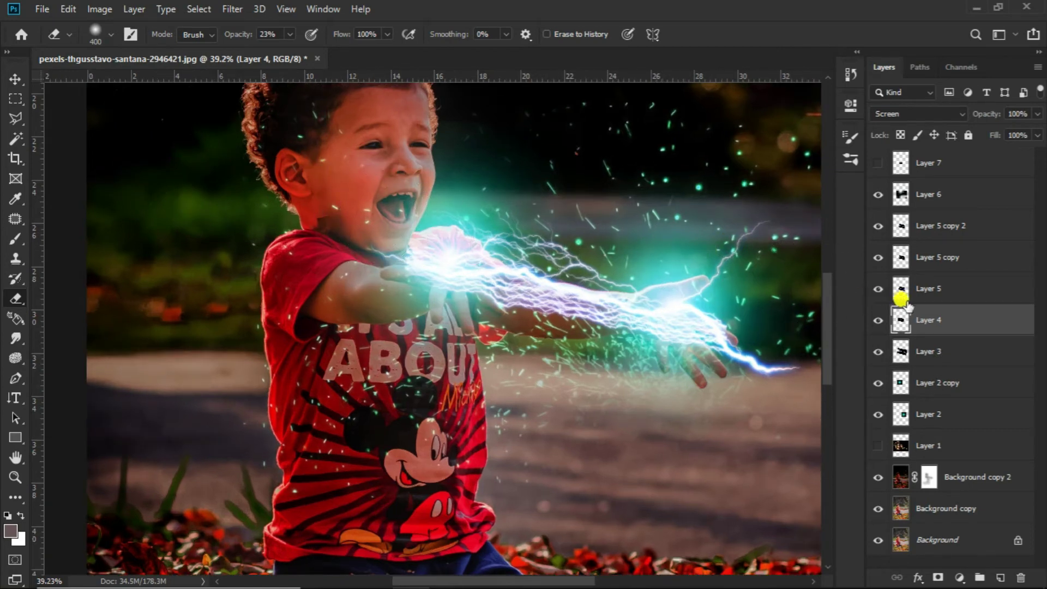
left_click(926, 287, "shift")
left_click(926, 256, "shift")
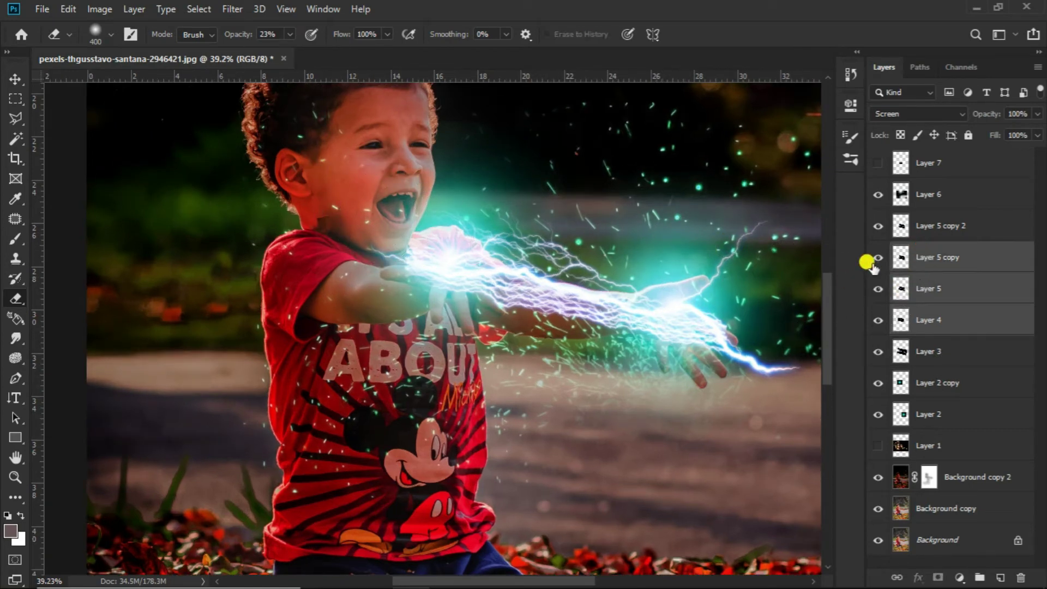
key("ctrl+e")
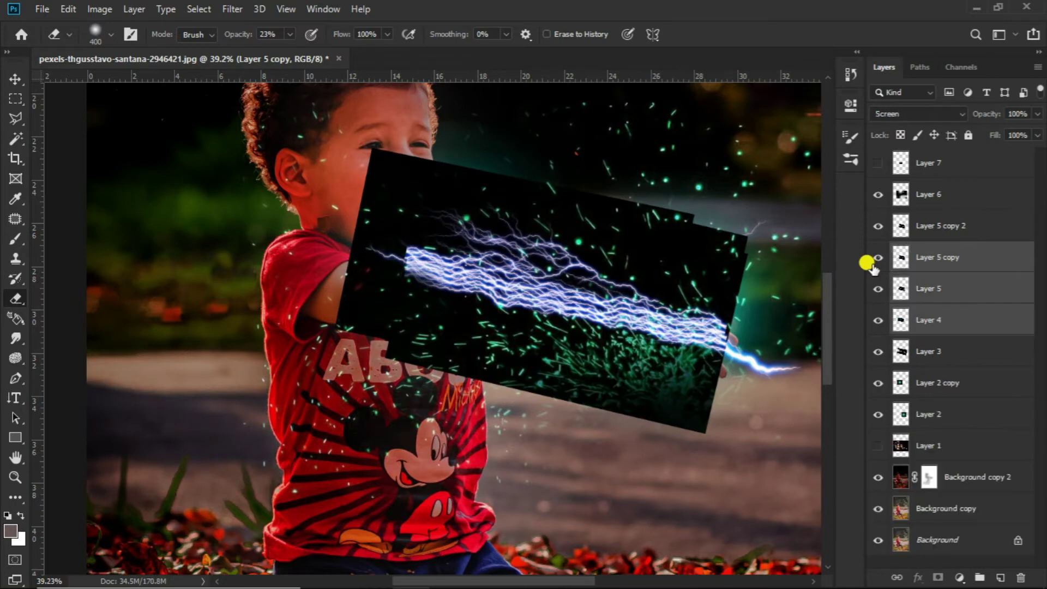
key("ctrl+z")
Shrink the eraser to 70 px and erase stray Layer 5 lightning over the arm
right_click(922, 273)
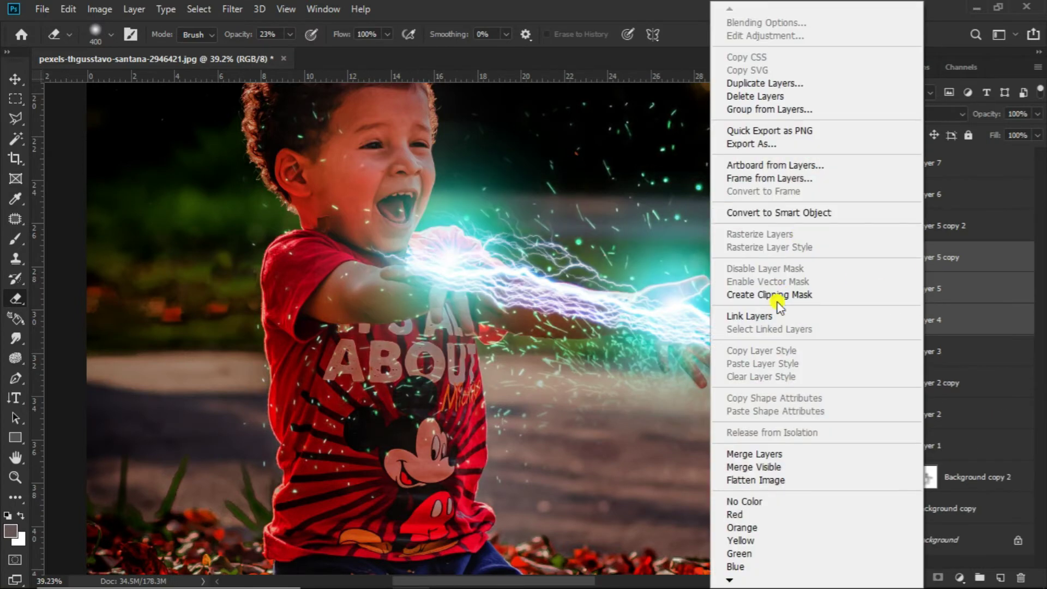
left_click(1004, 225)
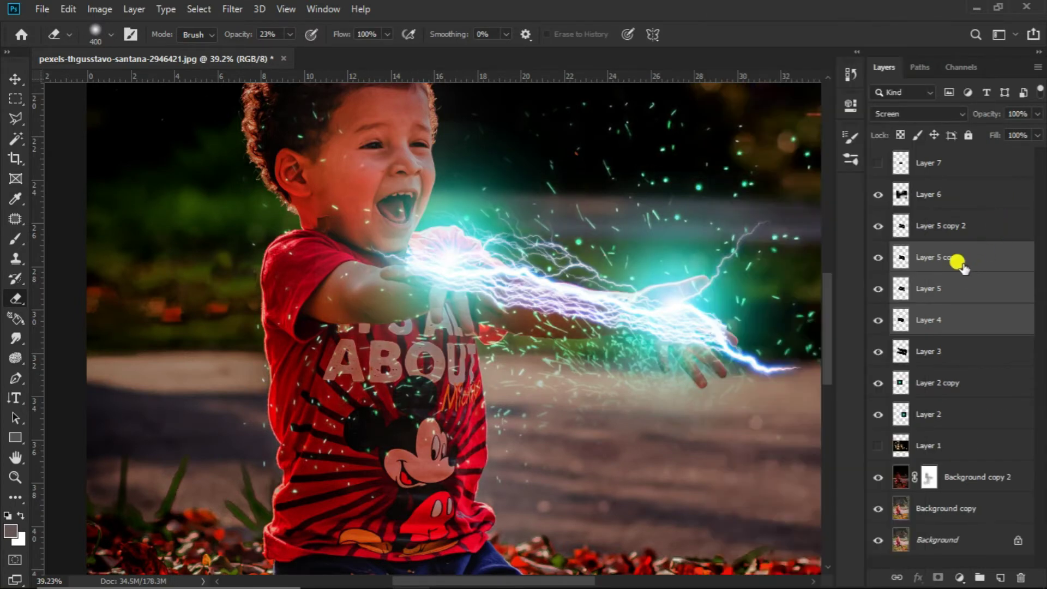
left_click(958, 258)
scroll(416, 236, "up", 1)
key("bracketleft")
key("bracketleft")
key("bracketleft")
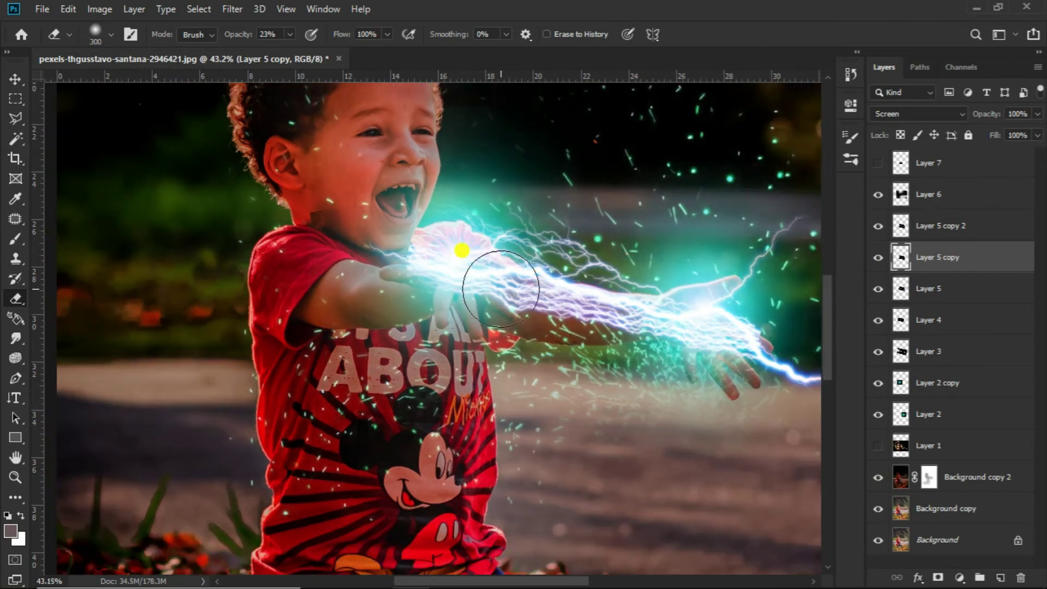
scroll(406, 251, "up", 3)
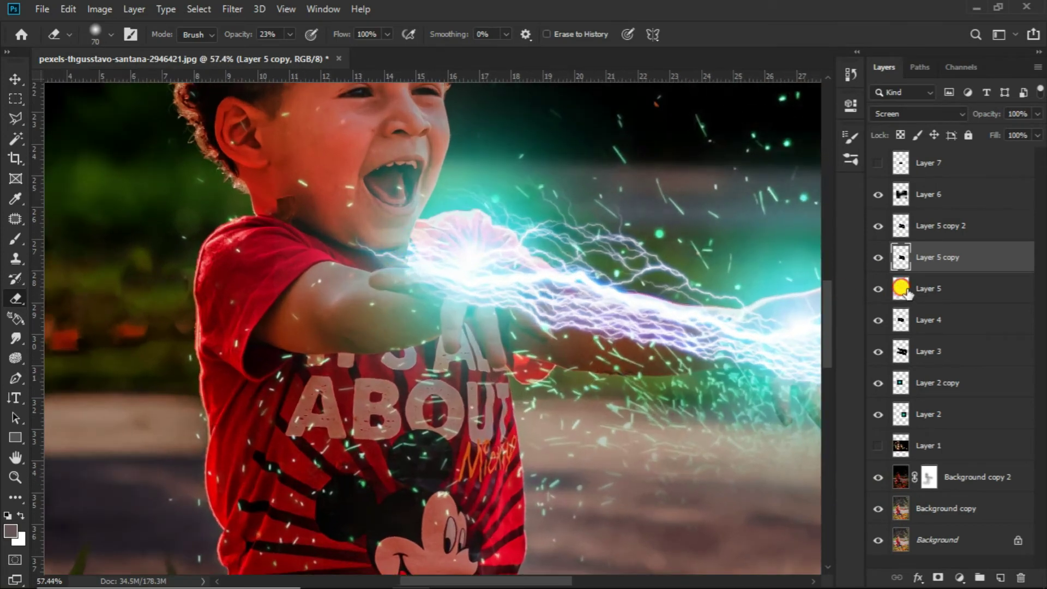
left_click(907, 292)
left_click_drag(402, 226, 404, 265)
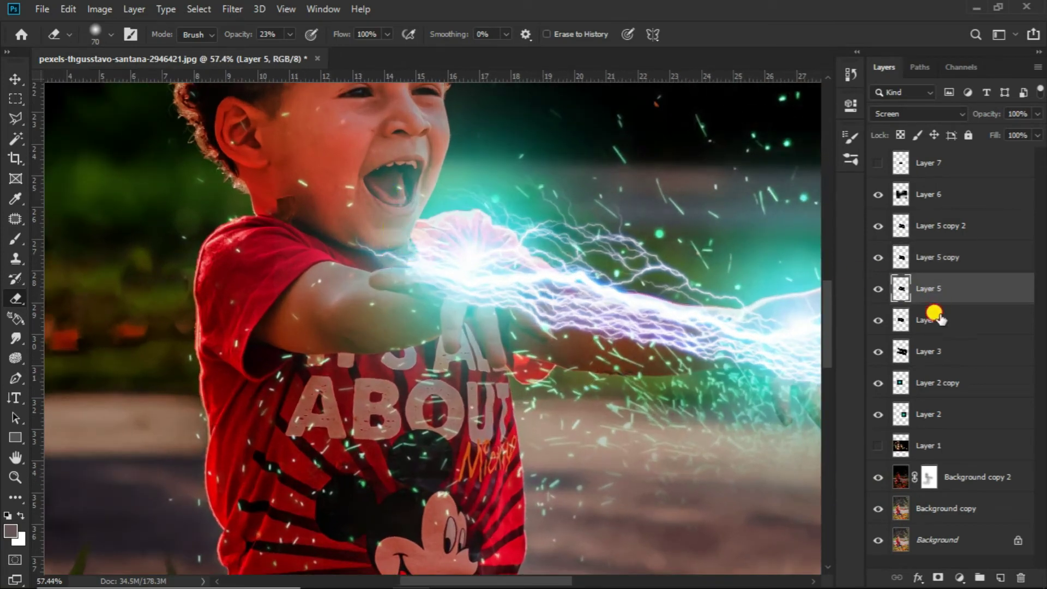
Erase Layer 4 lightning covering the boy's forearm
left_click(939, 318)
left_click(406, 231)
left_click(391, 271)
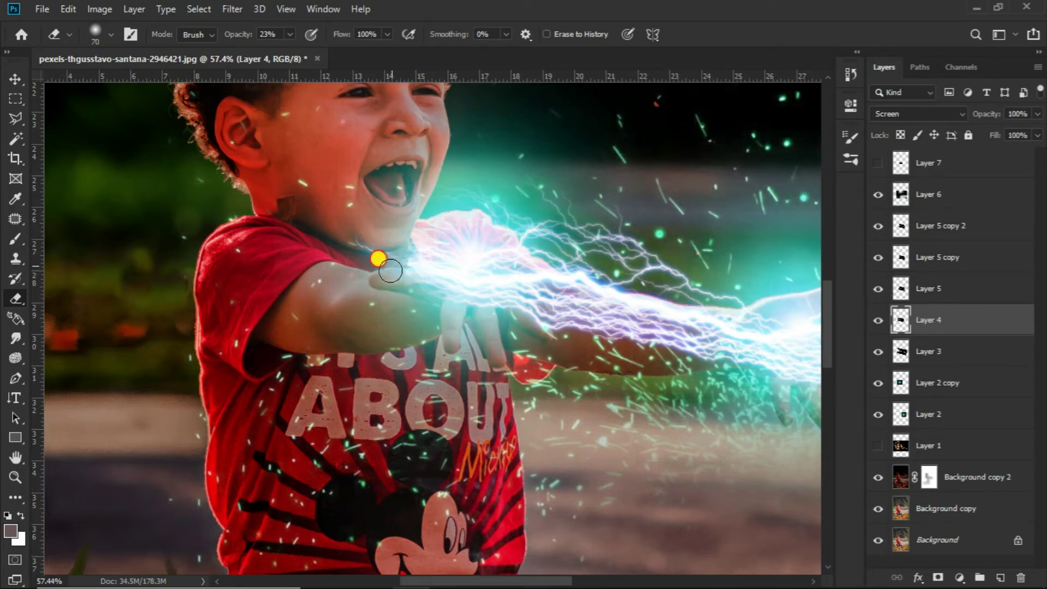
scroll(387, 240, "down", 3)
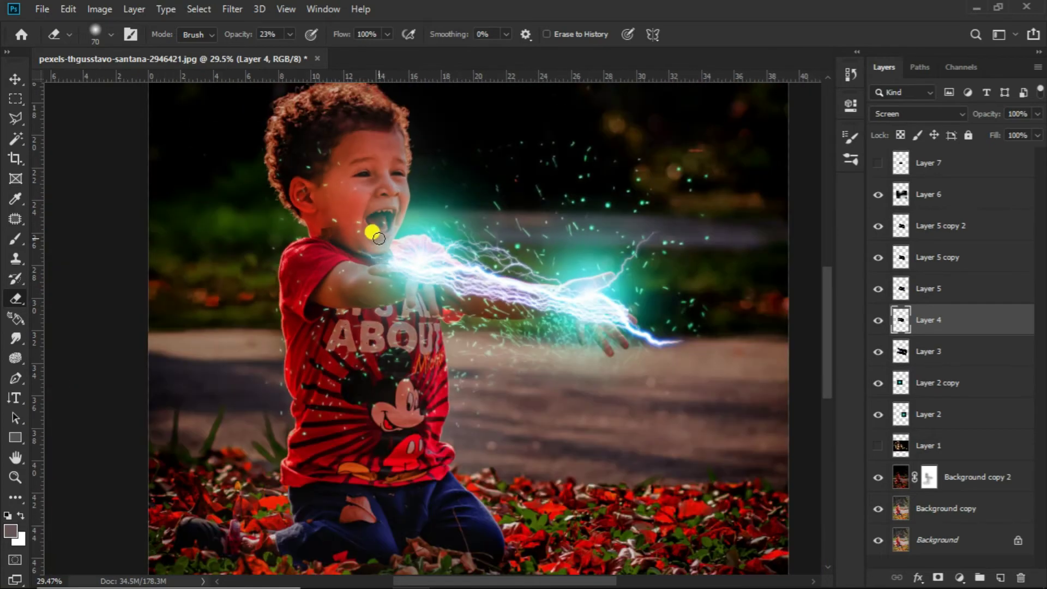
scroll(388, 239, "up", 2)
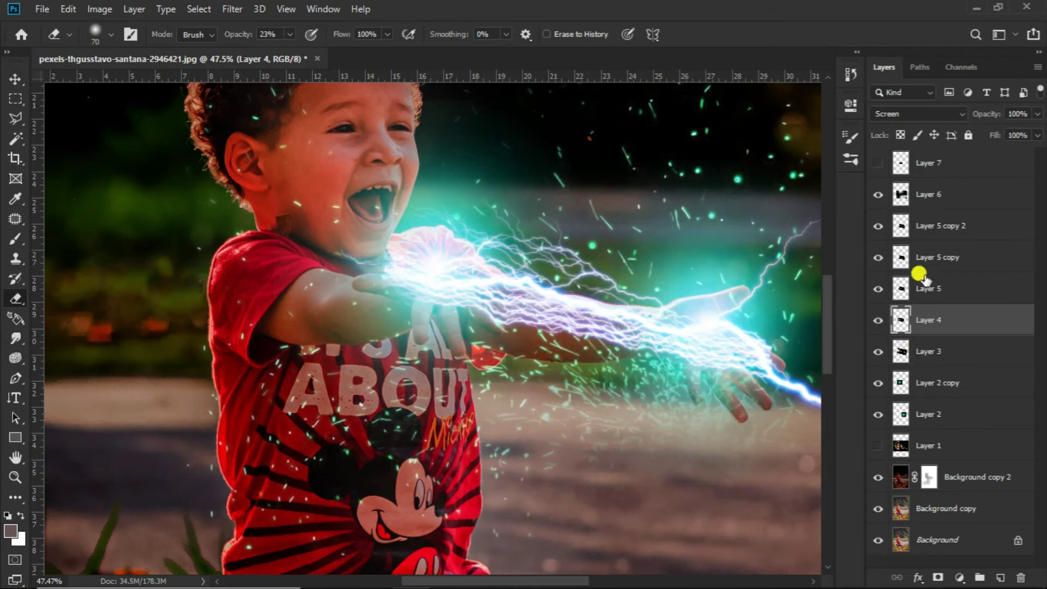
Toggle Layer 3 and Layer 6 visibility to compare their lightning
left_click(958, 351)
left_click(879, 351)
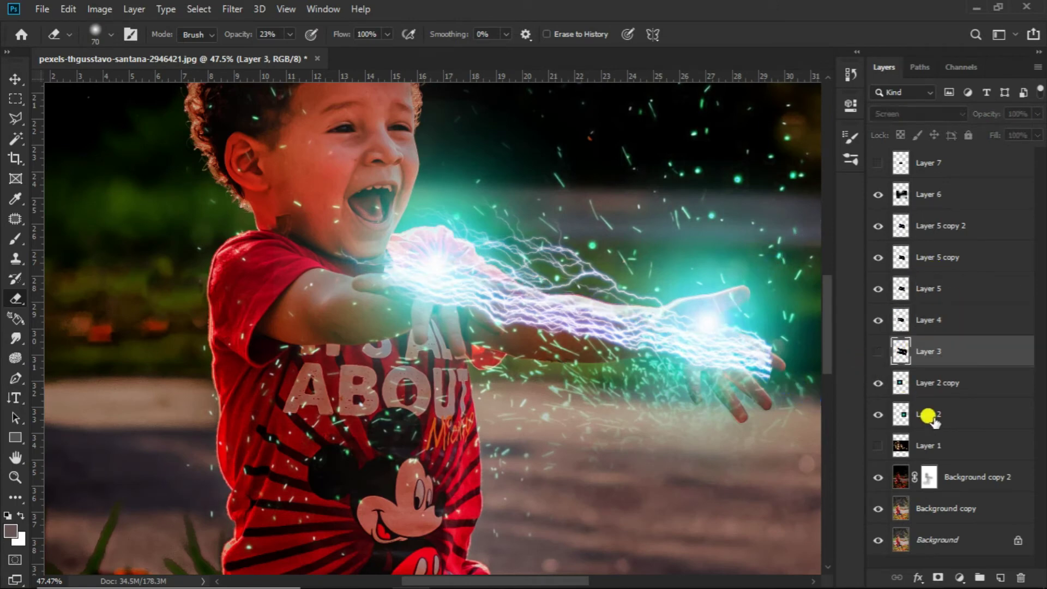
left_click(867, 355)
left_click(867, 355)
left_click(966, 422)
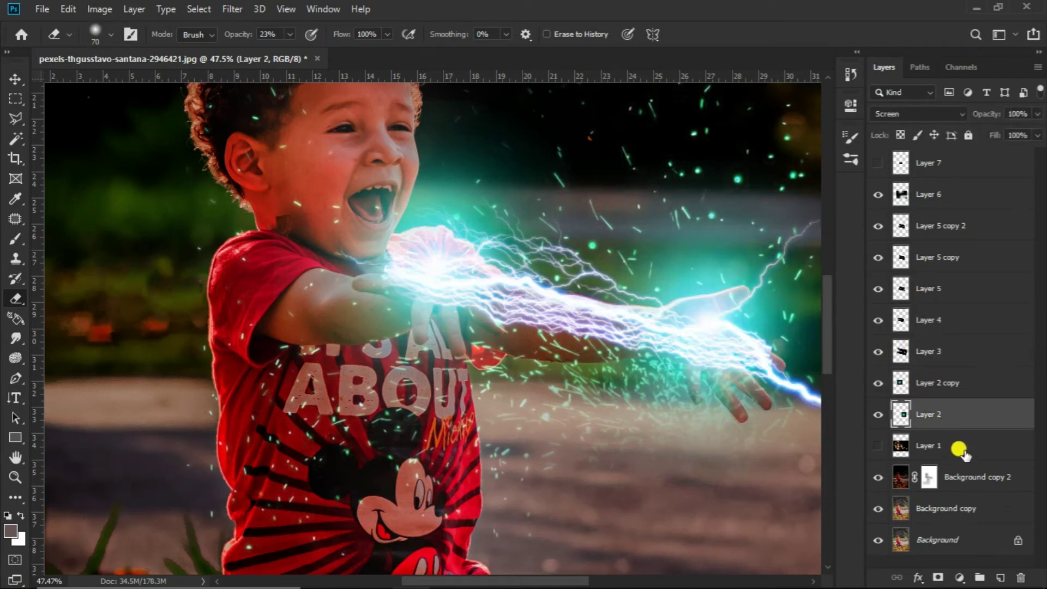
left_click(963, 201)
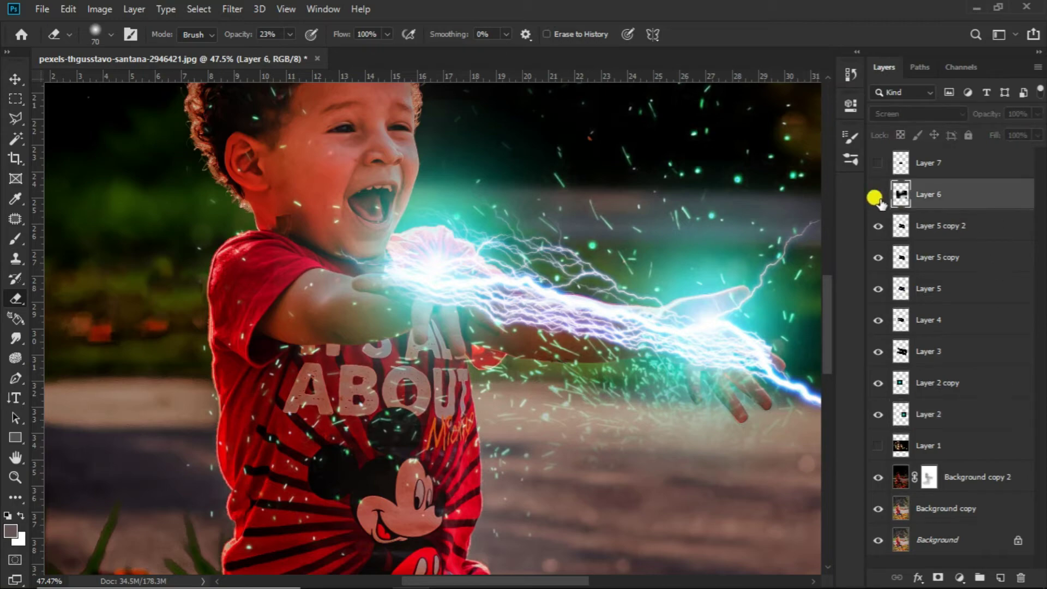
left_click(878, 194)
left_click(878, 194)
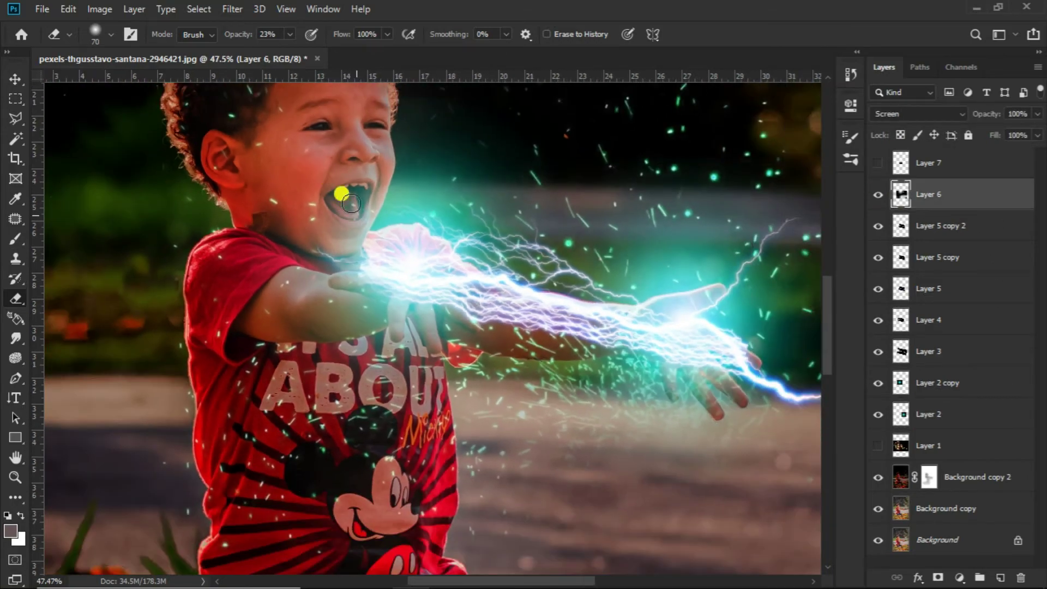
Select the cyan glow Layer 2 and switch to the Brush tool
scroll(359, 208, "down", 3)
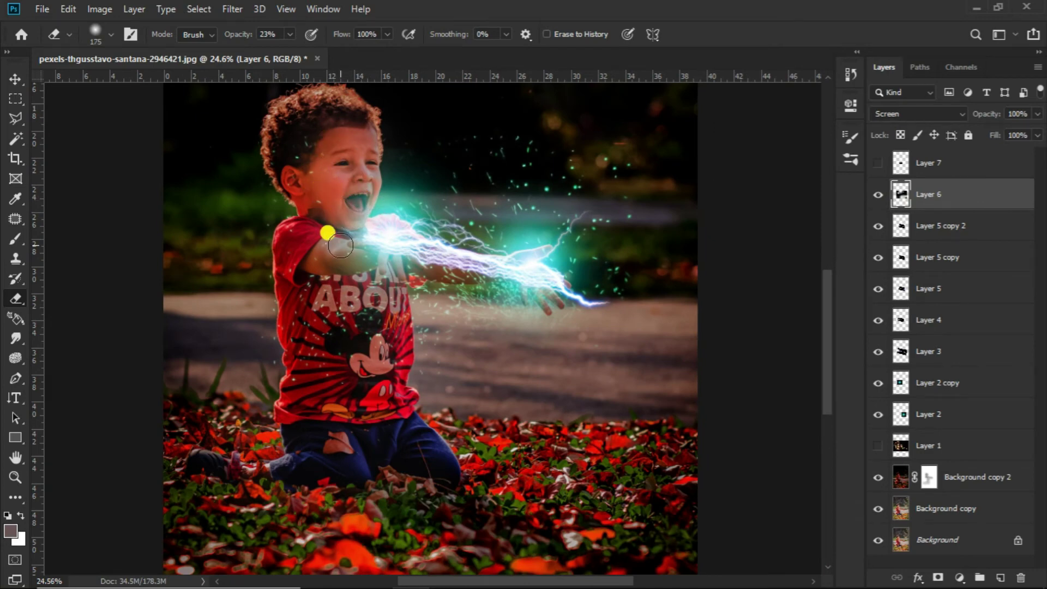
scroll(340, 245, "down", 1)
scroll(377, 431, "down", 1)
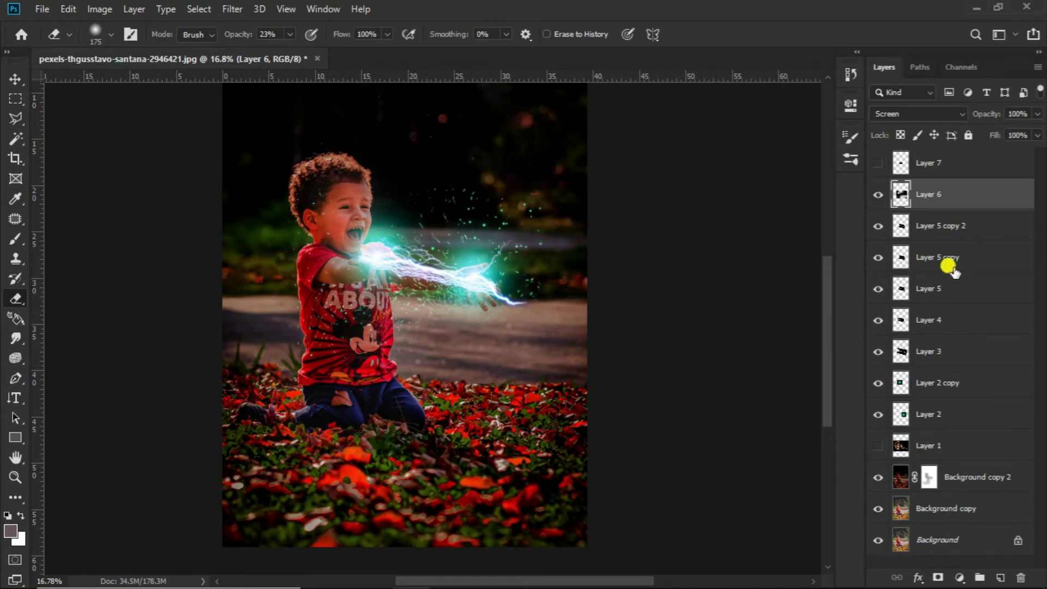
left_click(899, 413)
key("b")
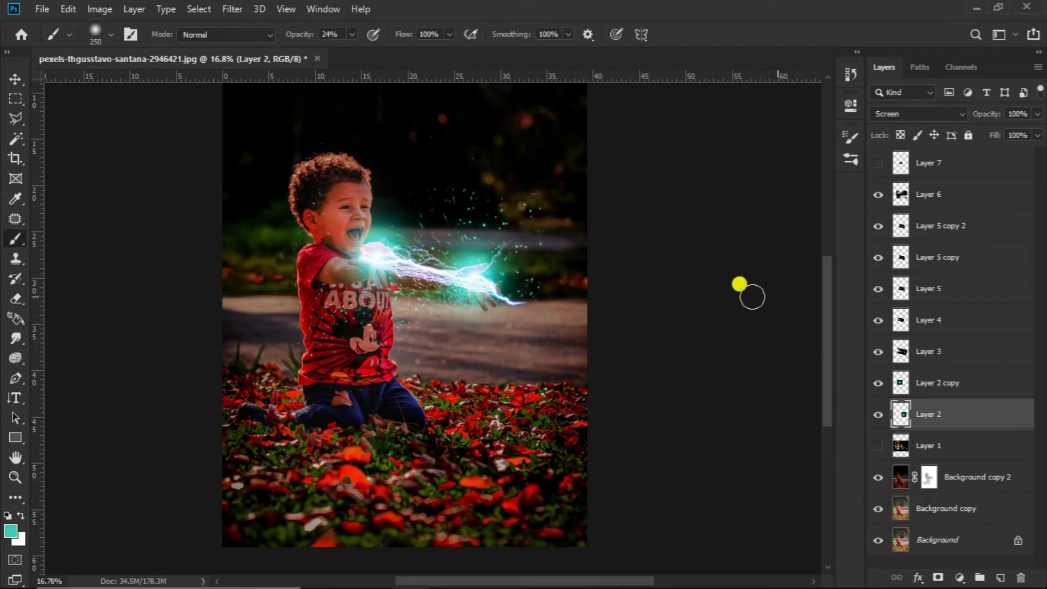
Target the Background copy 2 image rather than its mask
left_click(993, 480)
left_click(929, 478)
scroll(373, 274, "up", 1)
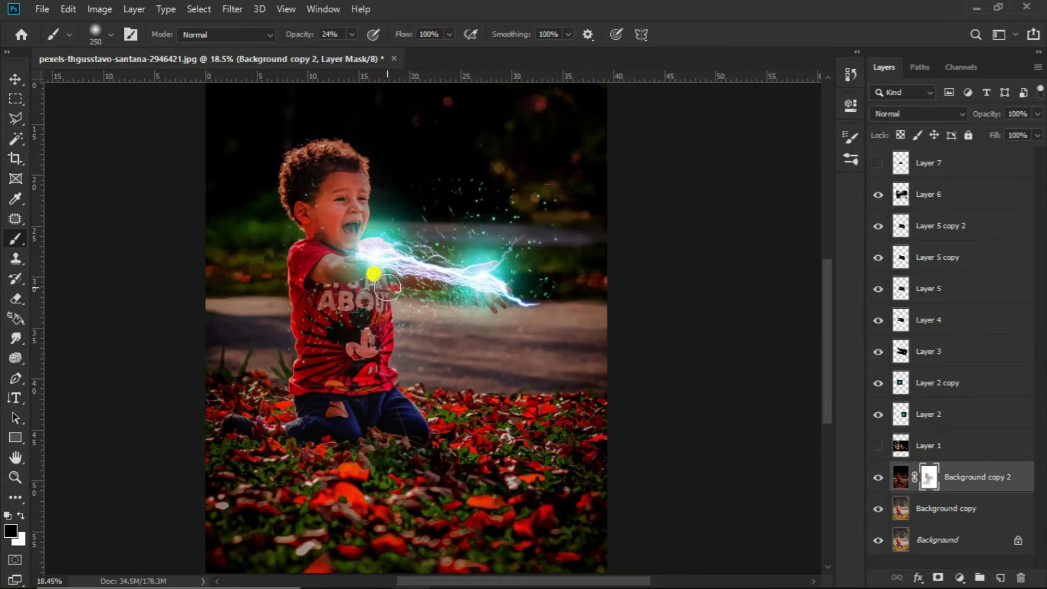
double_click(899, 480)
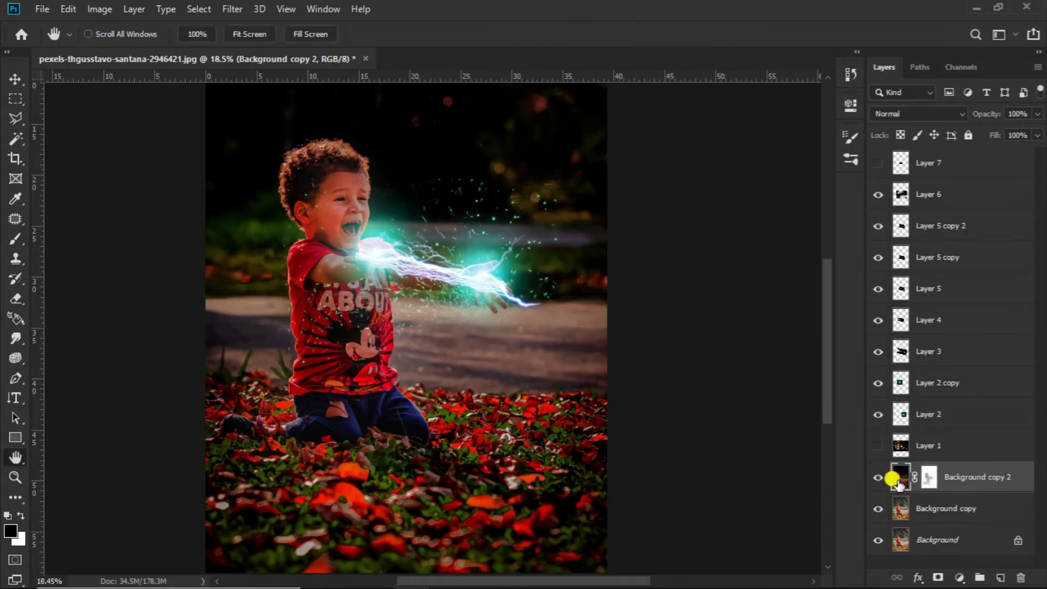
left_click(985, 83)
scroll(603, 320, "down", 1)
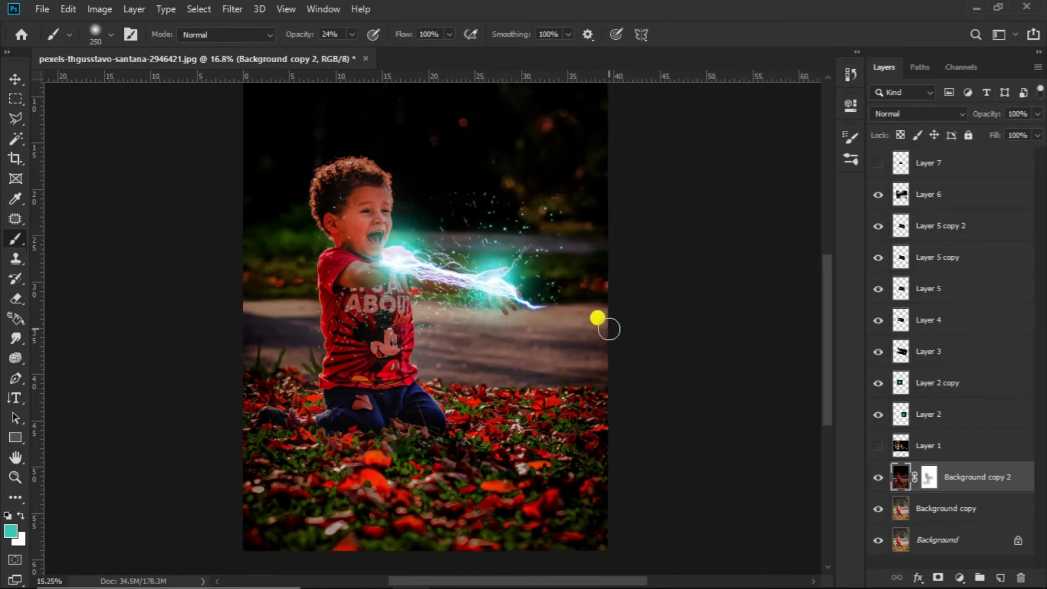
scroll(545, 335, "down", 1)
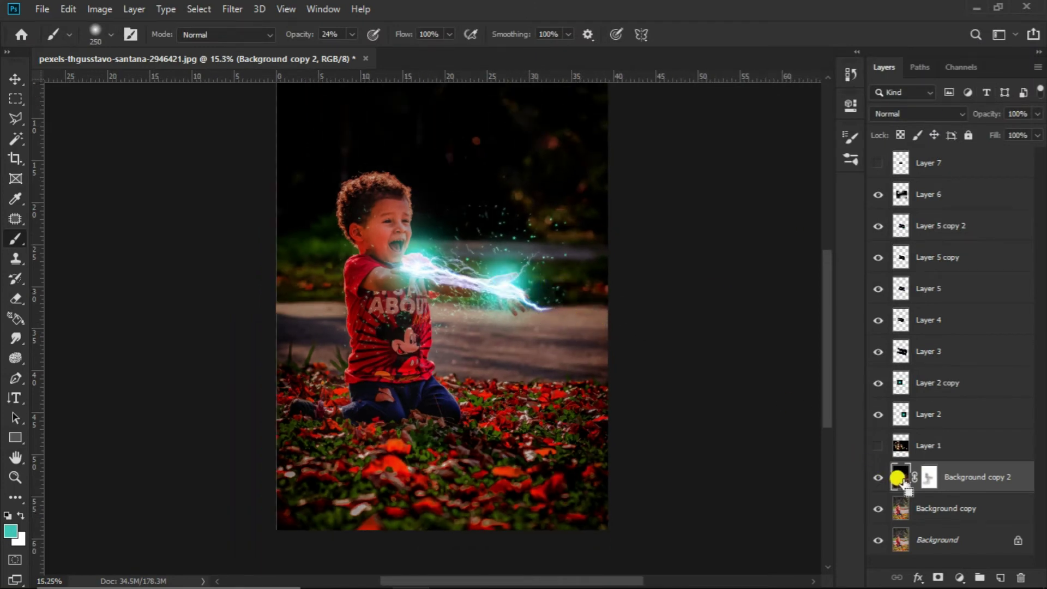
Darken Background copy 2 with Curves by pulling the RGB midpoint down-right
key("ctrl+m")
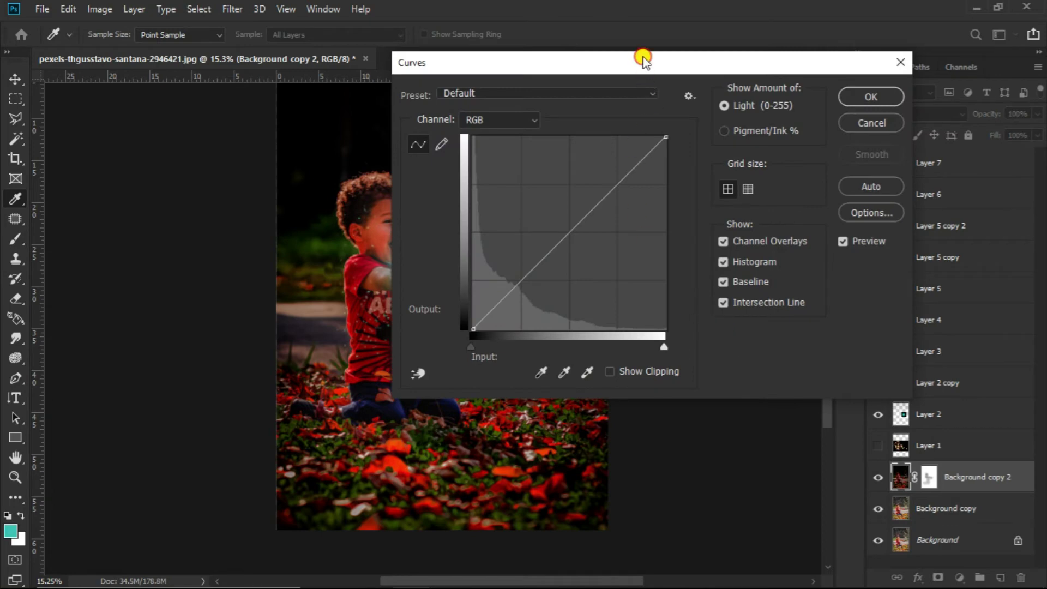
left_click_drag(642, 58, 765, 32)
left_click_drag(682, 214, 698, 231)
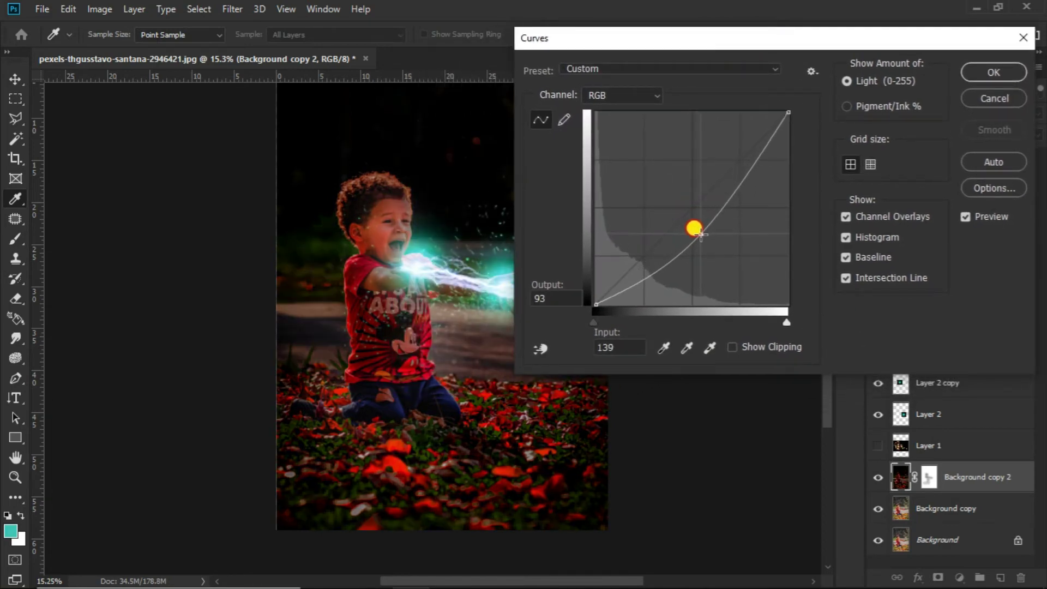
left_click_drag(698, 230, 708, 242)
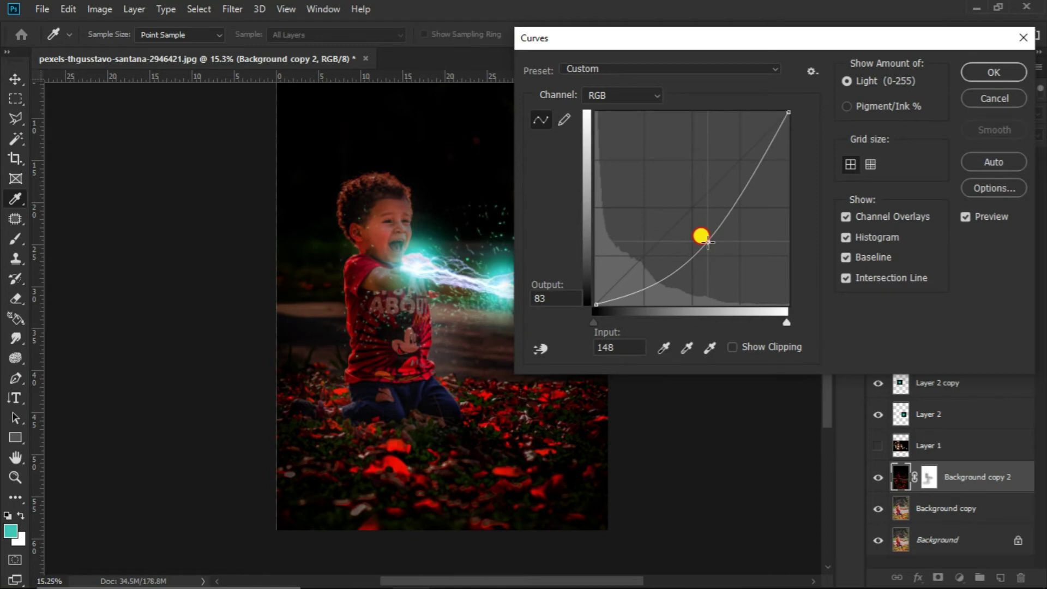
left_click(987, 73)
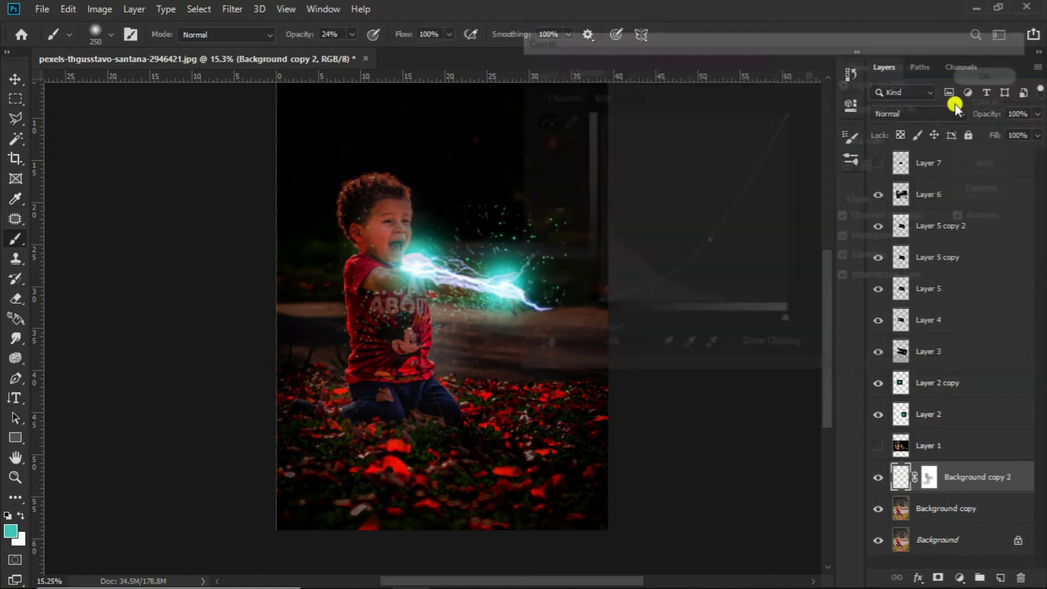
Paint Background copy 2's mask with a 600 px brush to brighten the boy's shirt
left_click(928, 475)
scroll(398, 278, "up", 2)
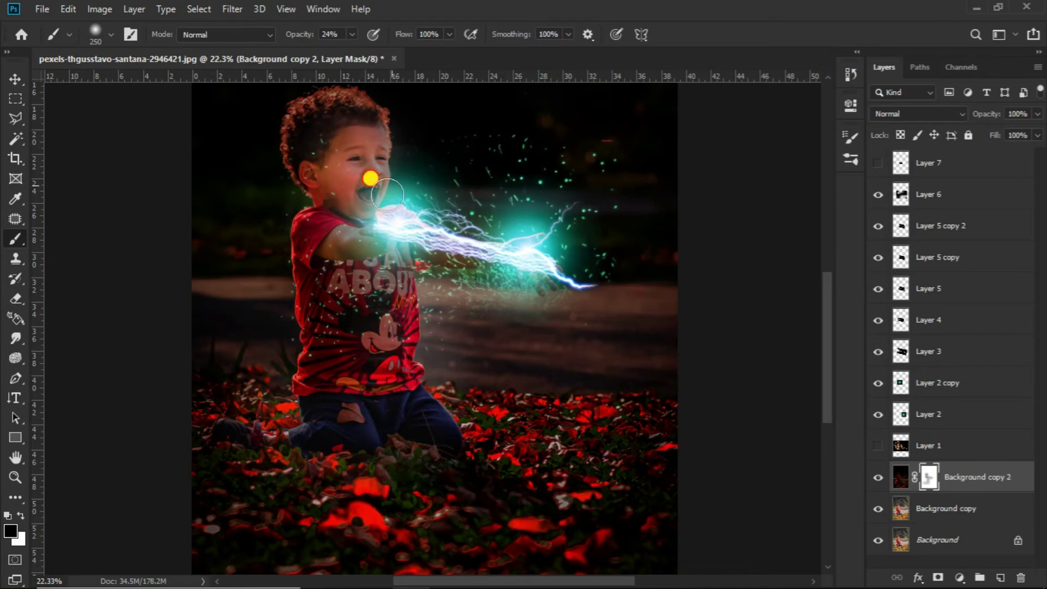
scroll(376, 240, "down", 1)
key("bracketright")
key("bracketright")
key("bracketright")
mouse_move(349, 294)
left_mouse_down()
mouse_move(342, 363)
mouse_move(351, 269)
left_mouse_up()
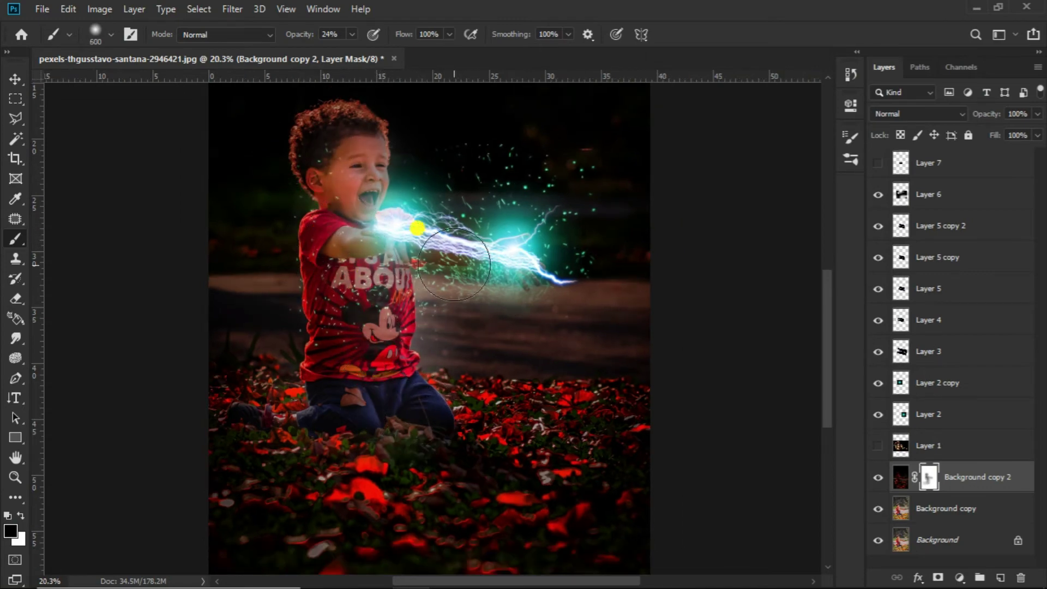
Select Layer 6 and set the Eraser to 250 px at 59% opacity
left_click(955, 229)
left_click(952, 195)
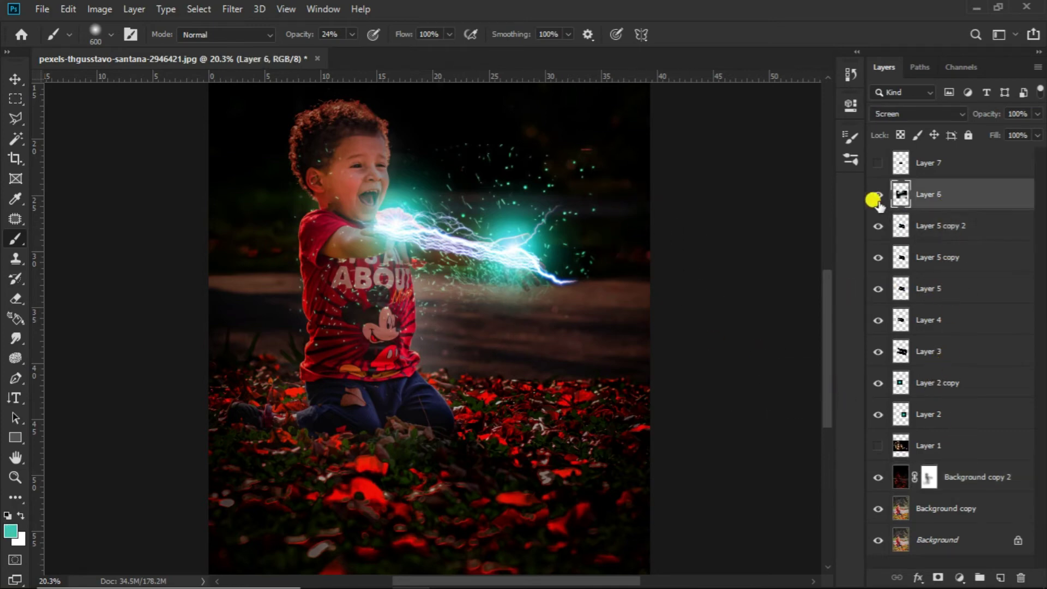
scroll(678, 288, "up", 1)
scroll(436, 306, "up", 2)
key("e")
scroll(394, 305, "up", 1)
key("bracketright")
key("bracketright")
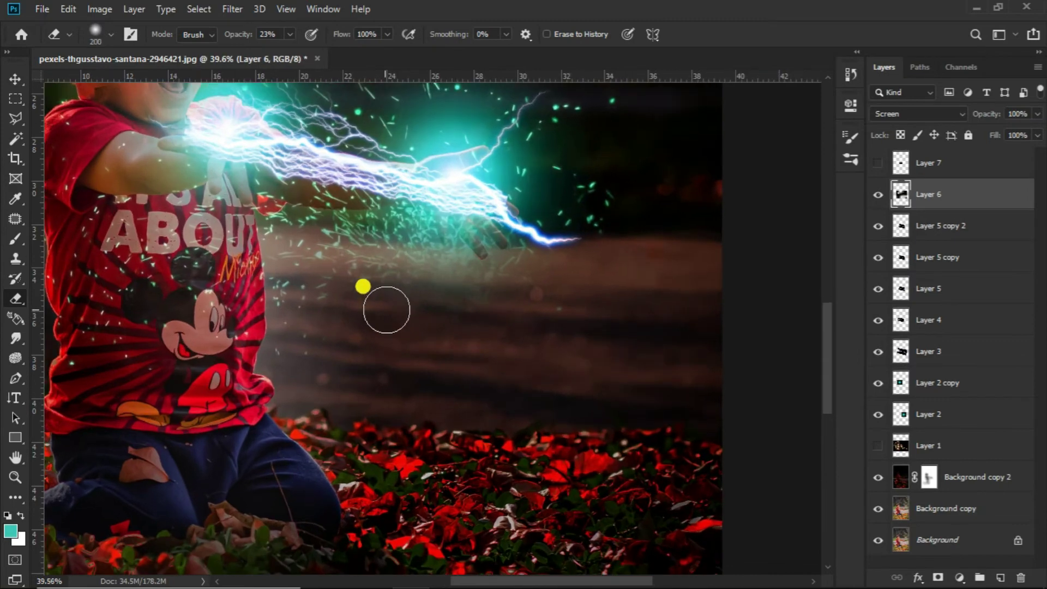
left_click(290, 34)
left_click_drag(289, 53, 317, 53)
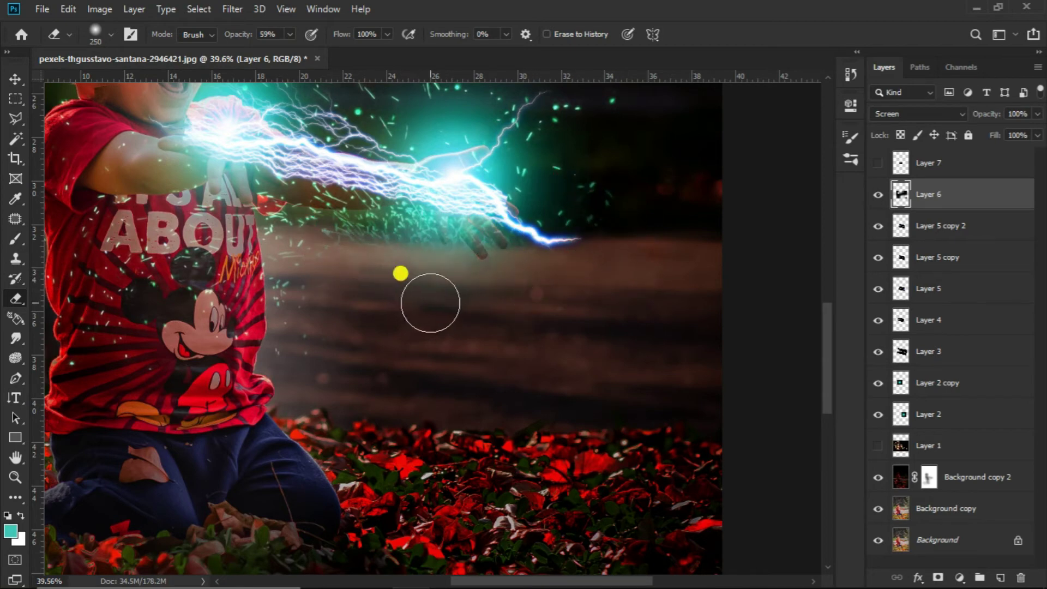
Scroll the Layers panel and select the hidden Layer 7
scroll(431, 297, "down", 1)
scroll(256, 261, "down", 1)
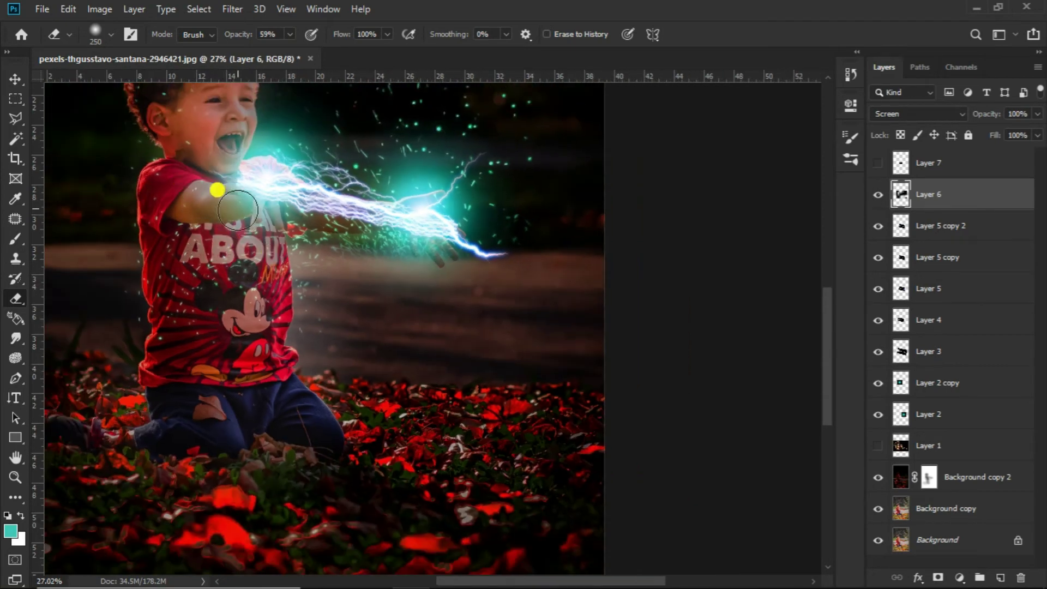
scroll(234, 221, "down", 1)
scroll(231, 215, "down", 1)
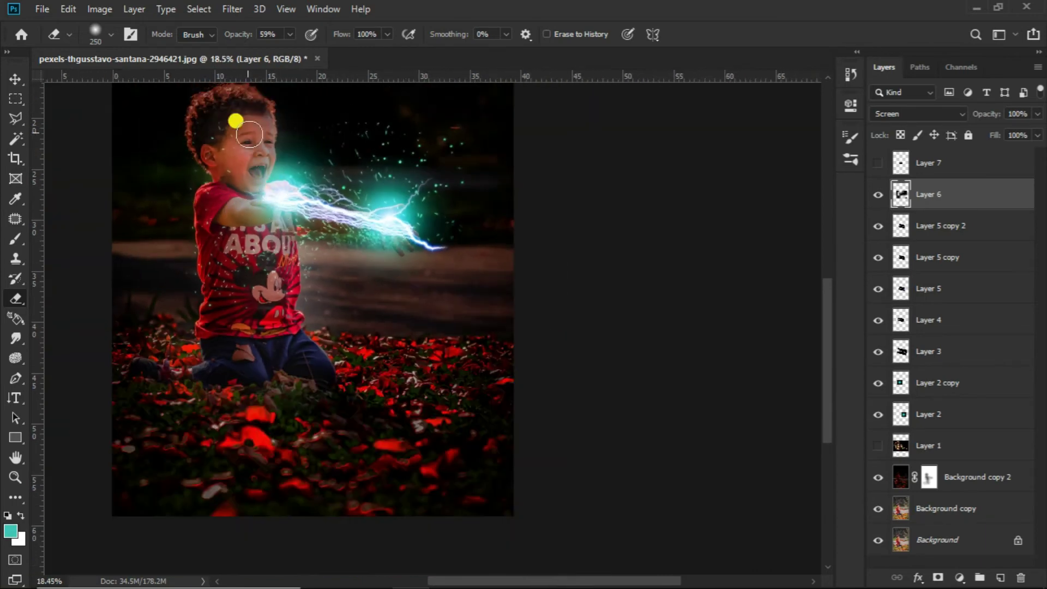
scroll(418, 165, "down", 1)
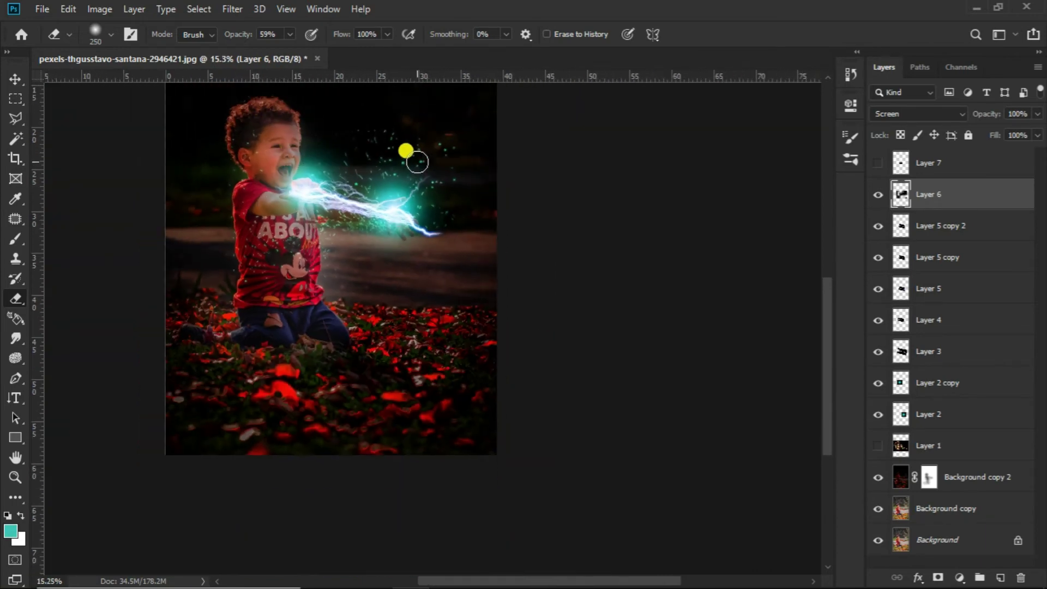
scroll(388, 183, "down", 1)
scroll(415, 226, "up", 1)
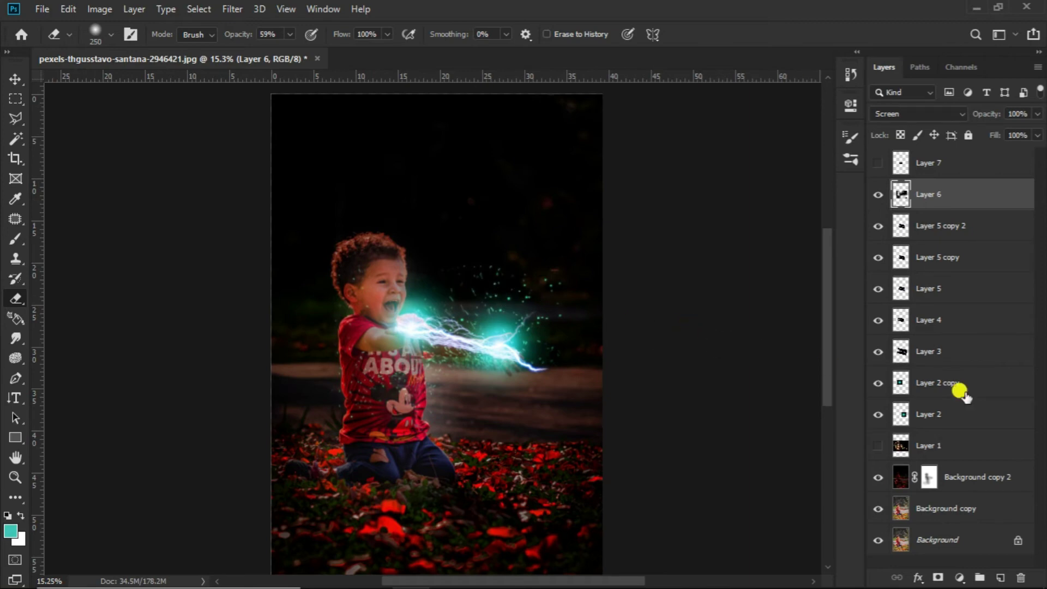
left_click(904, 163)
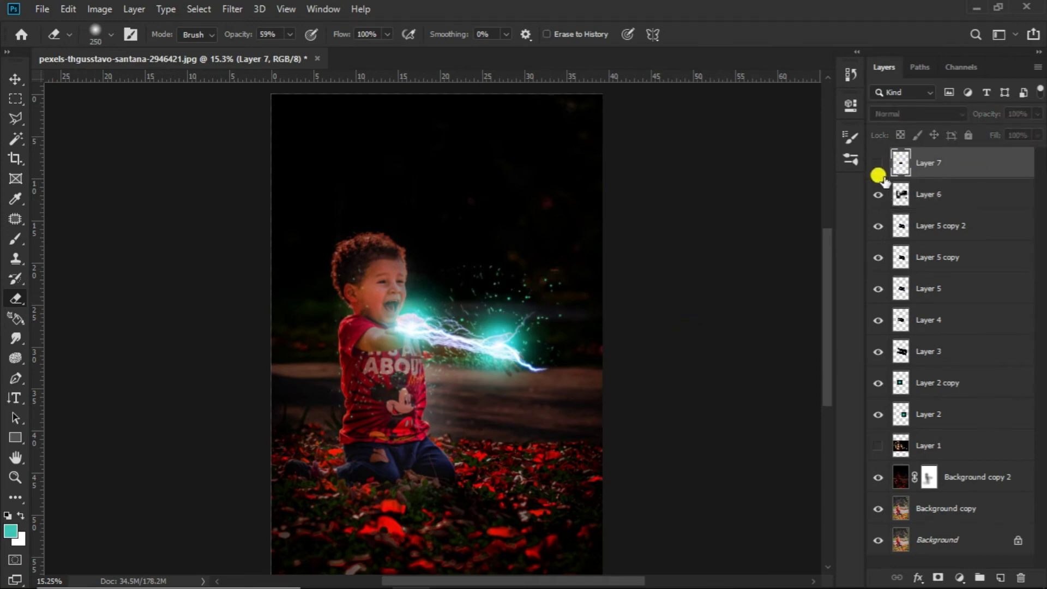
Show Layer 7 and enlarge the blue orb, moving it above the lightning
left_click(876, 163)
scroll(462, 315, "up", 2)
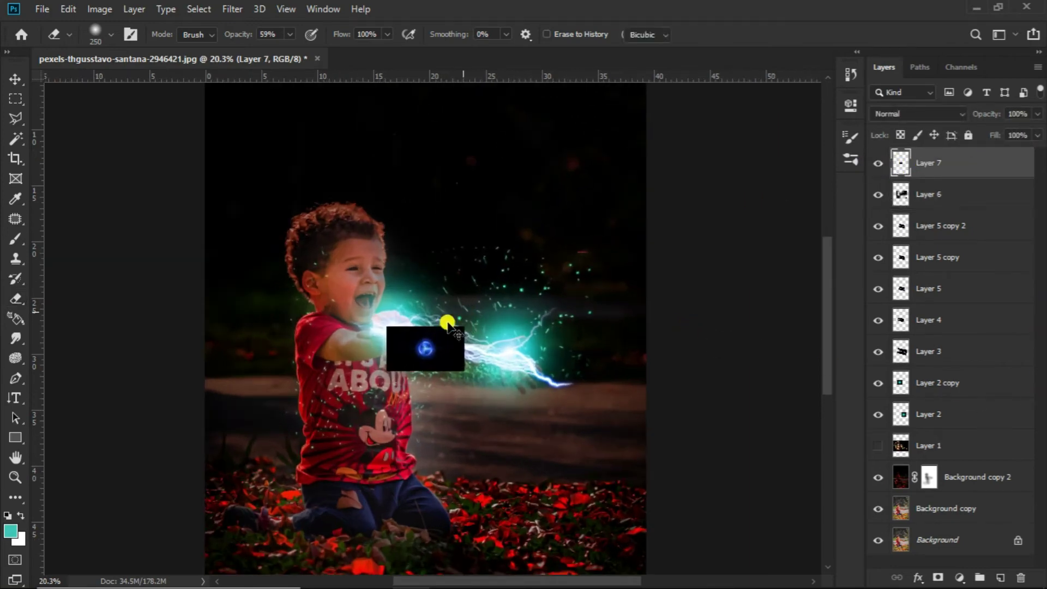
key("ctrl+t")
mouse_move(439, 352)
left_mouse_down()
mouse_move(464, 301)
mouse_move(541, 344)
left_mouse_up()
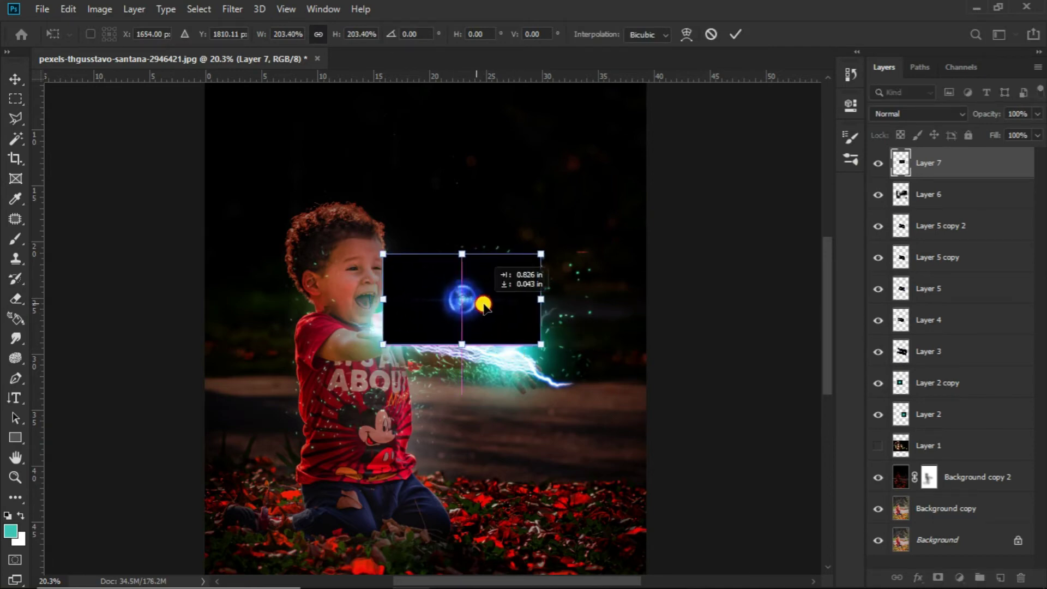
Set the orb layer to Screen and give the teal fill Layer 8 Soft Light blending
left_click(951, 112)
left_click(922, 236)
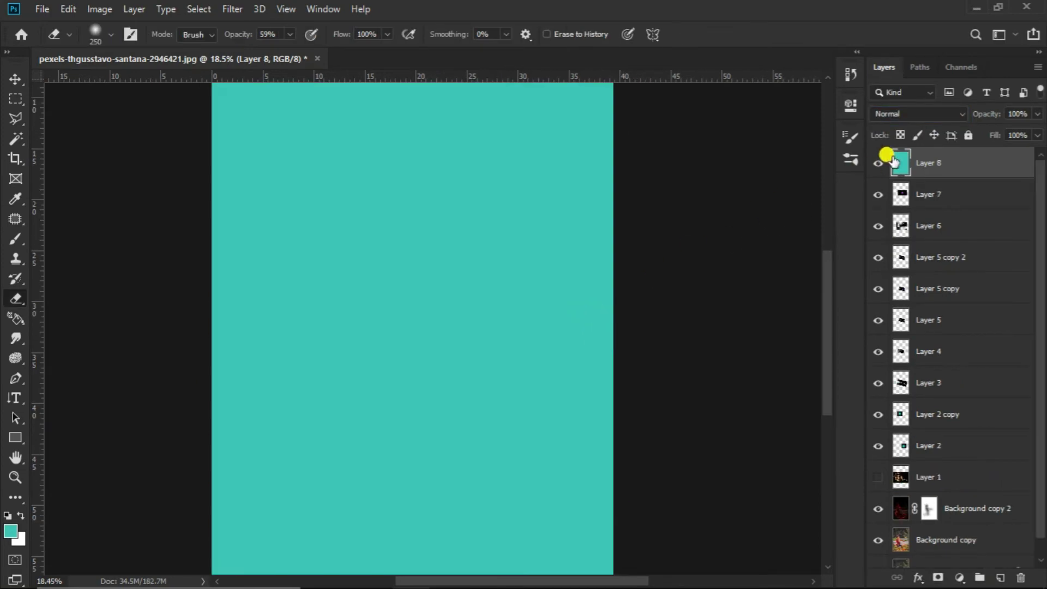
left_click(922, 114)
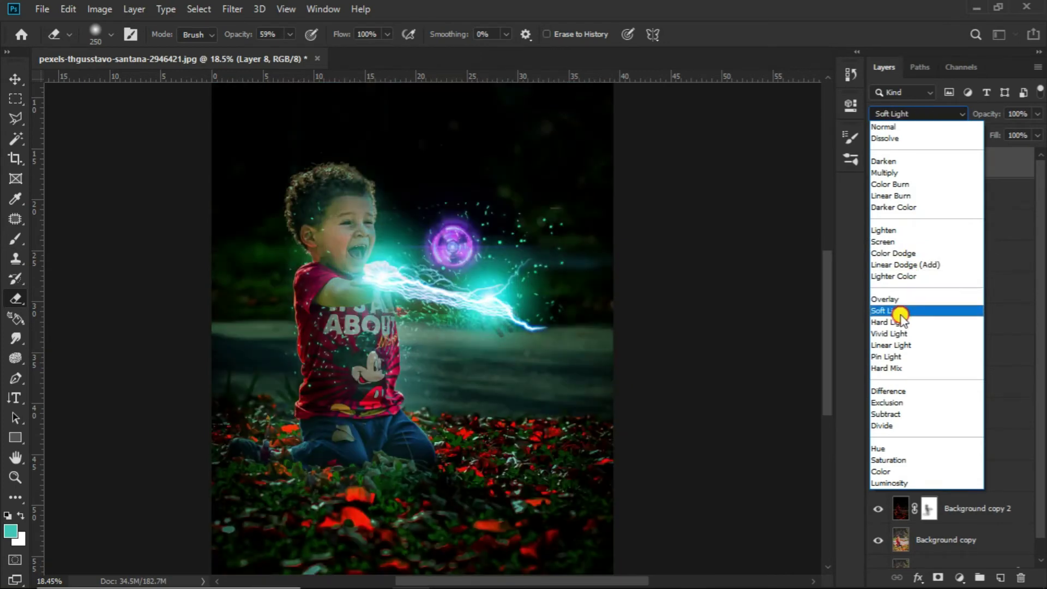
Bring the Layer 5 lightning glow back to full opacity
left_click(900, 319)
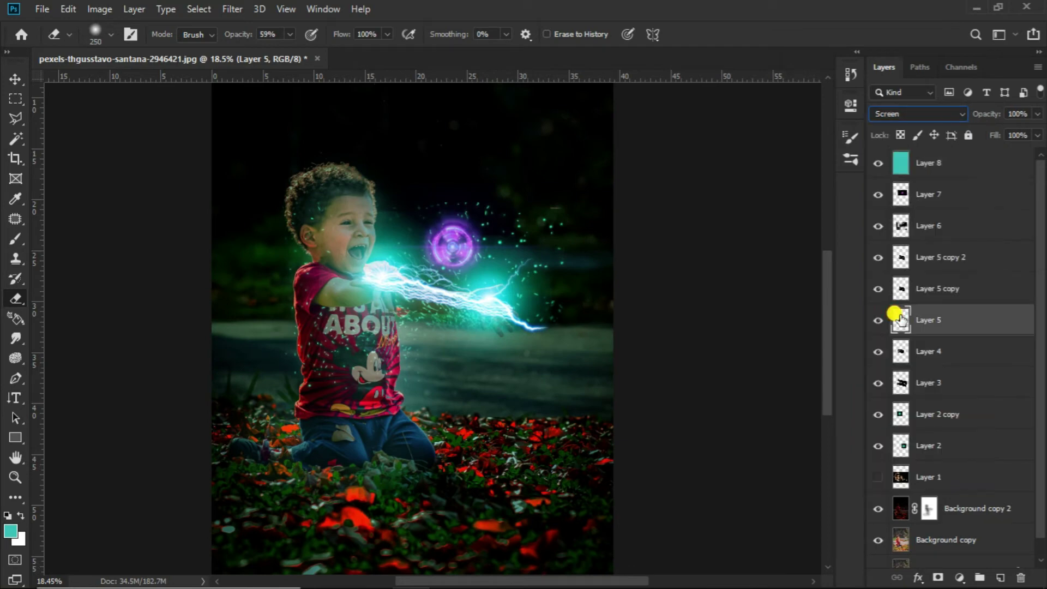
left_click(1036, 115)
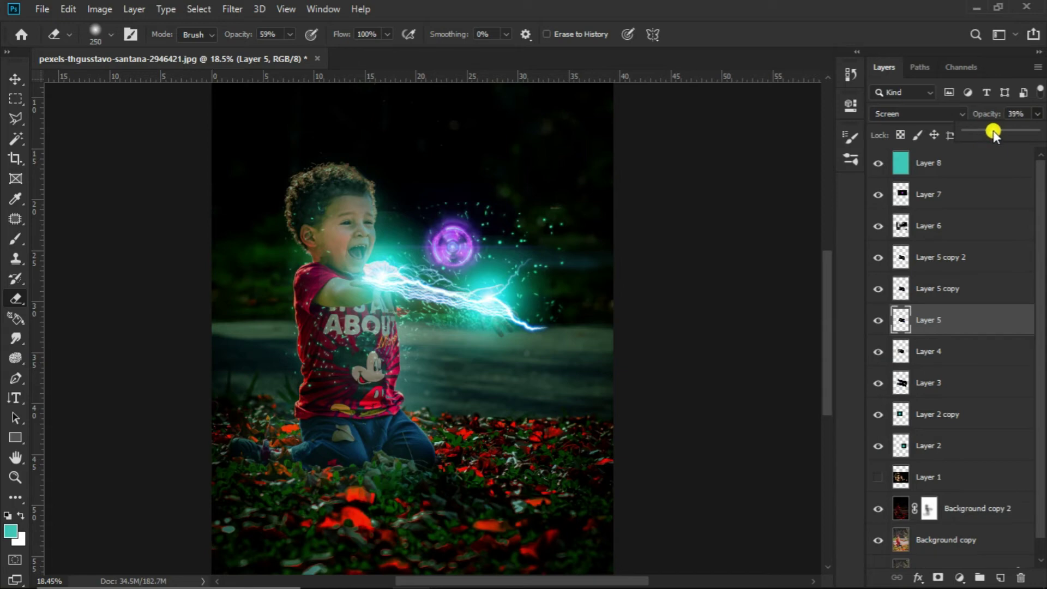
scroll(303, 168, "up", 3)
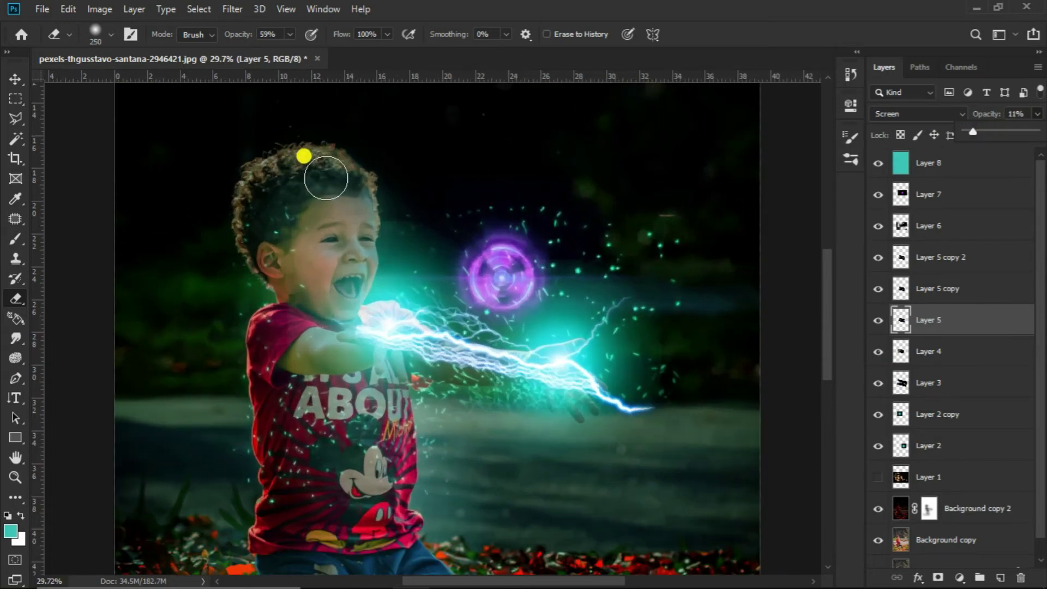
left_click(956, 166)
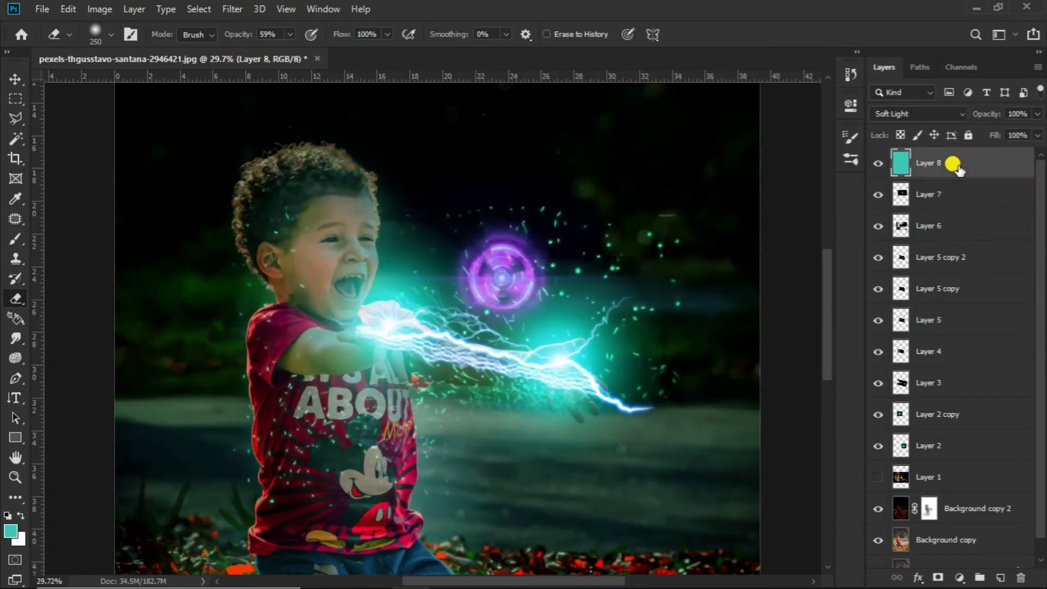
left_click(971, 288)
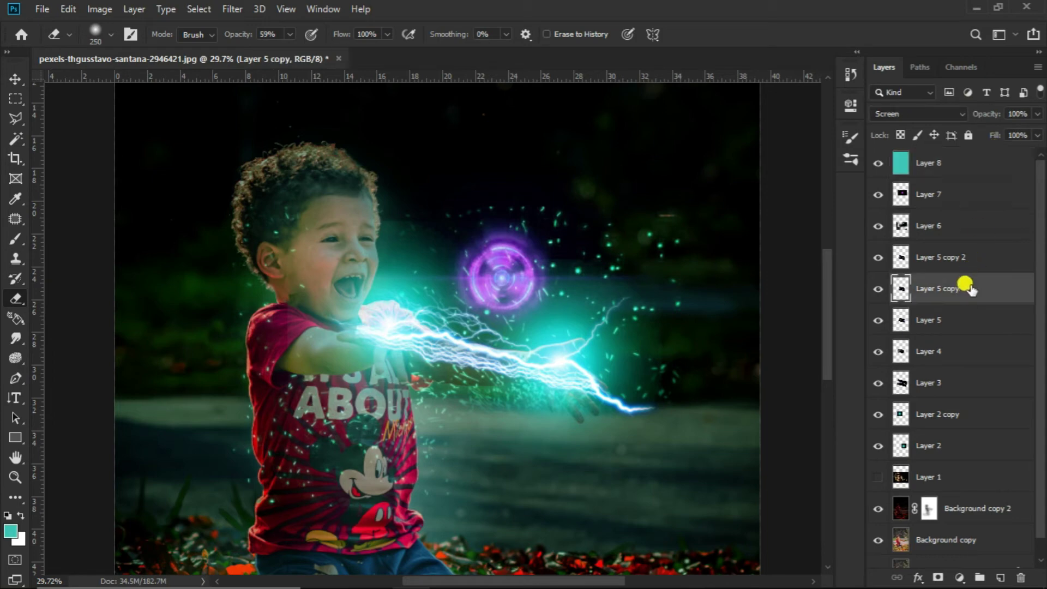
left_click(961, 319)
left_click(1035, 115)
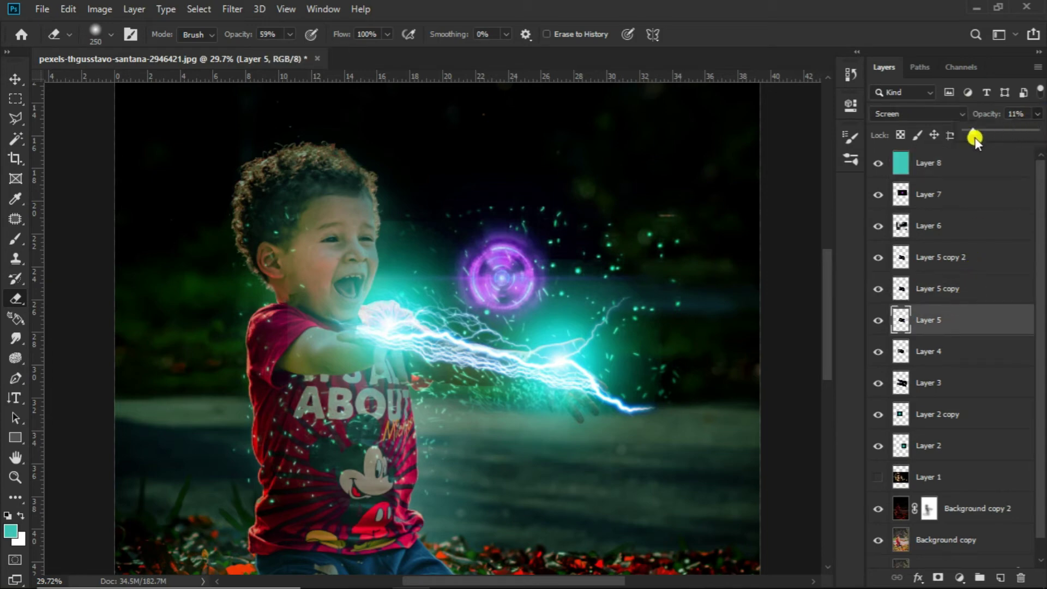
mouse_move(977, 140)
left_mouse_down()
mouse_move(1043, 139)
mouse_move(992, 135)
left_mouse_up()
Lower the teal Layer 8 tint to 61% opacity
left_click(946, 162)
left_click(1037, 113)
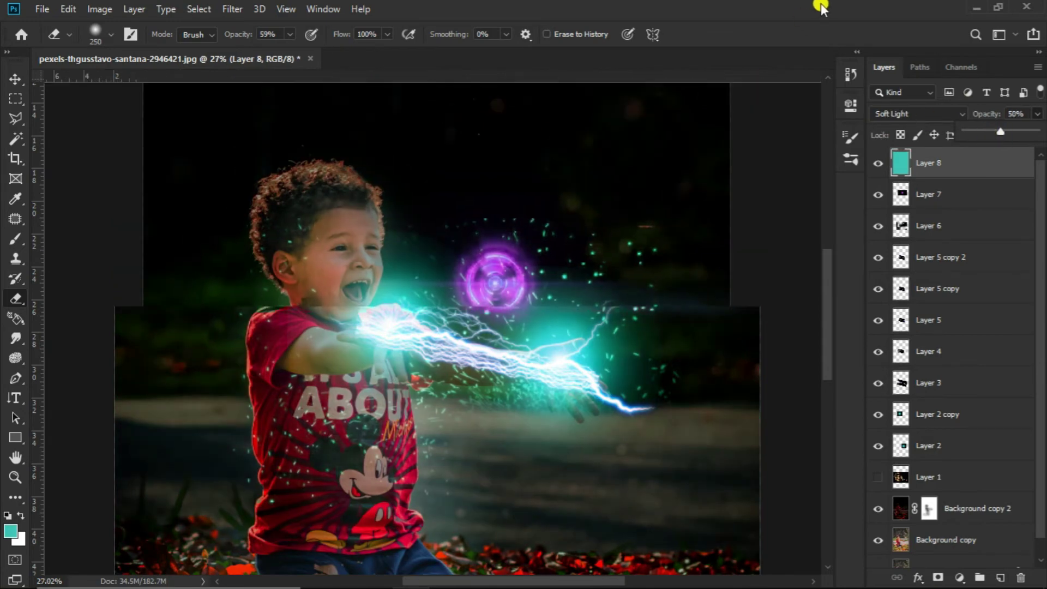
scroll(694, 283, "down", 3)
scroll(689, 271, "down", 1)
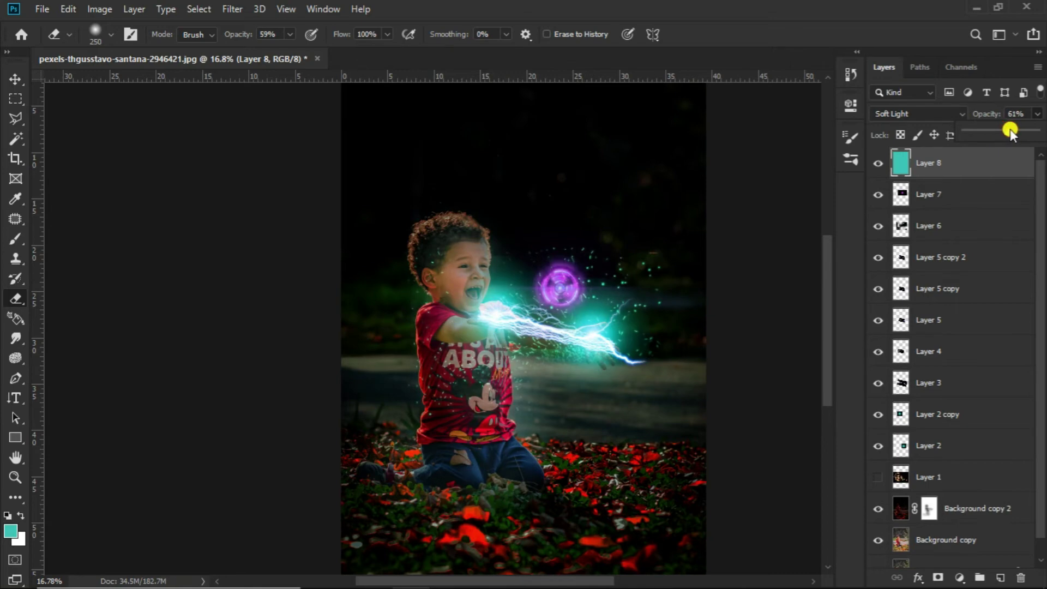
scroll(538, 250, "up", 1)
scroll(589, 231, "up", 2)
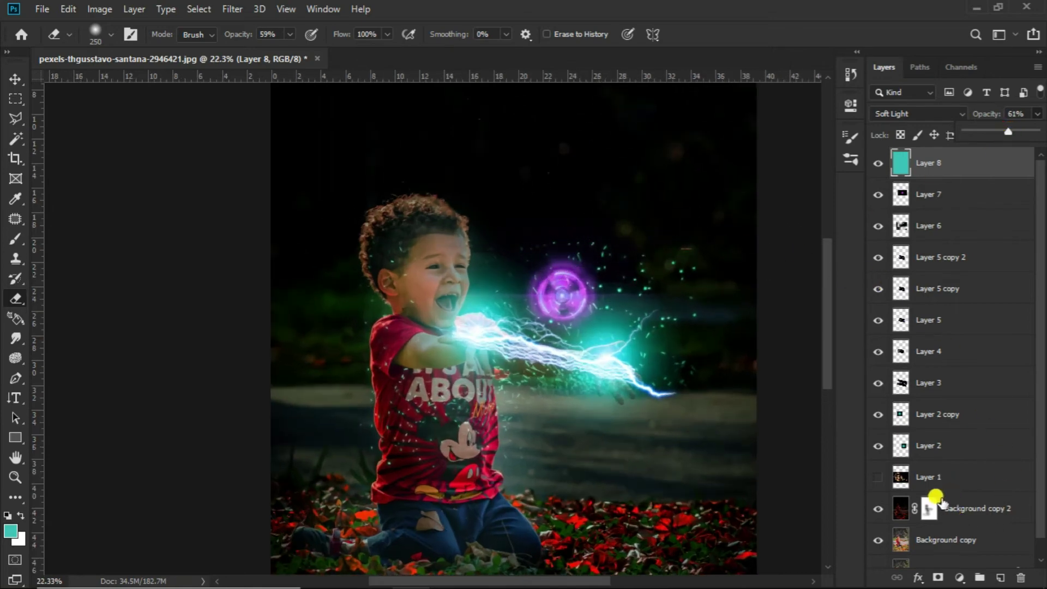
Target the Background copy 2 mask with the Brush tool
left_click(930, 505)
key("b")
scroll(400, 240, "down", 1)
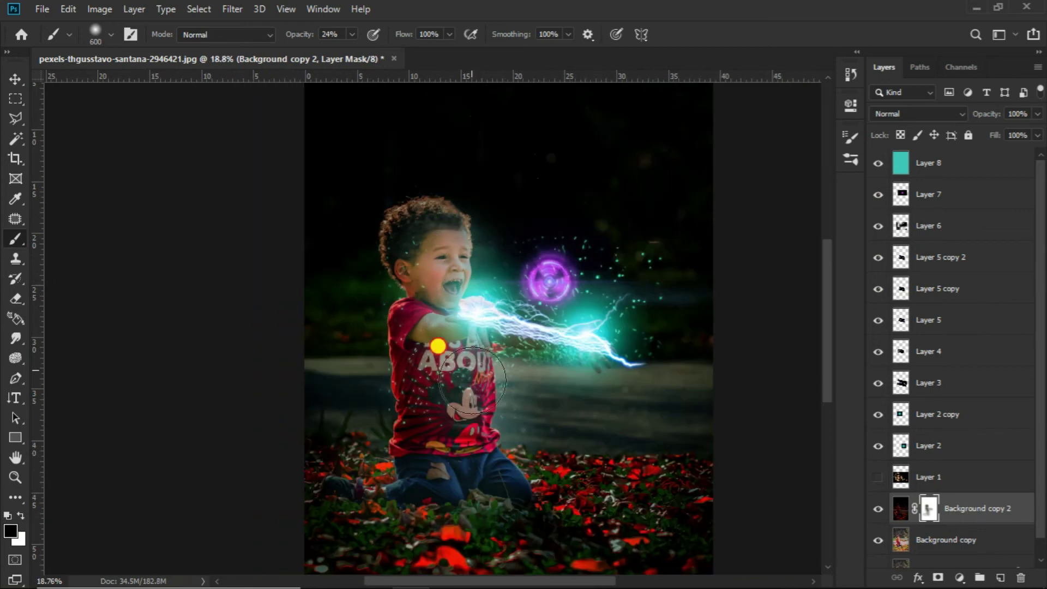
Add a new layer above Layer 8 and paint soft teal over the face with a 300 px brush
left_click(952, 163)
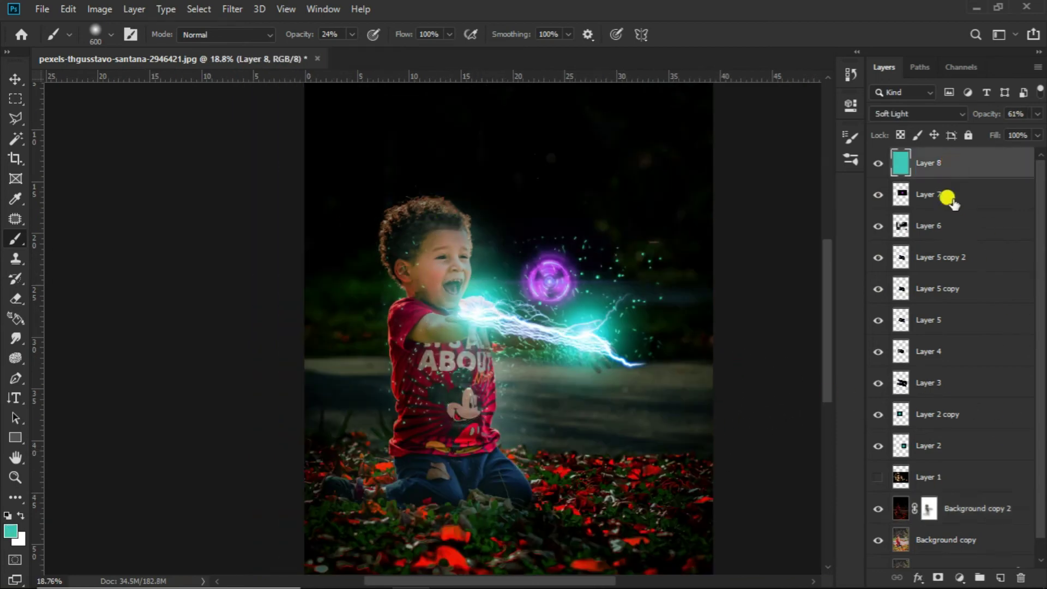
left_click(998, 579)
scroll(480, 182, "up", 2)
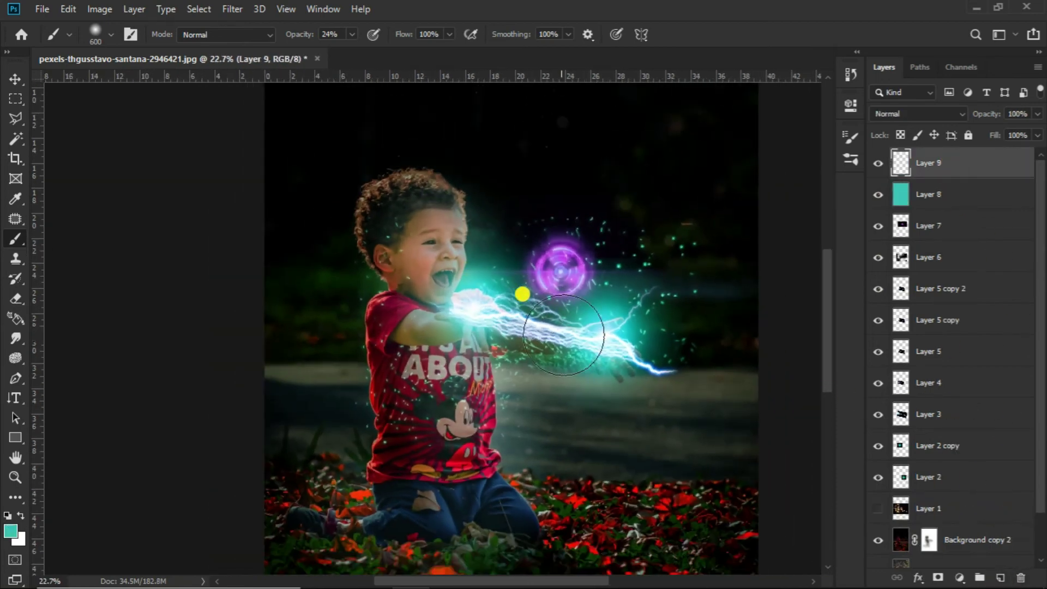
scroll(545, 306, "down", 1)
key("bracketleft")
key("bracketleft")
scroll(453, 216, "up", 1)
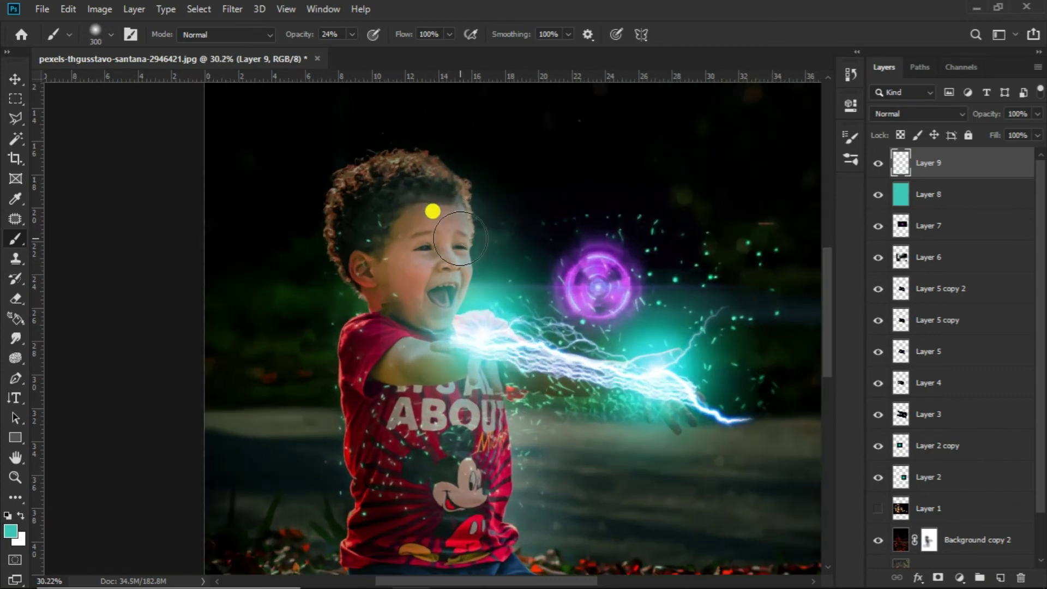
key("bracketleft")
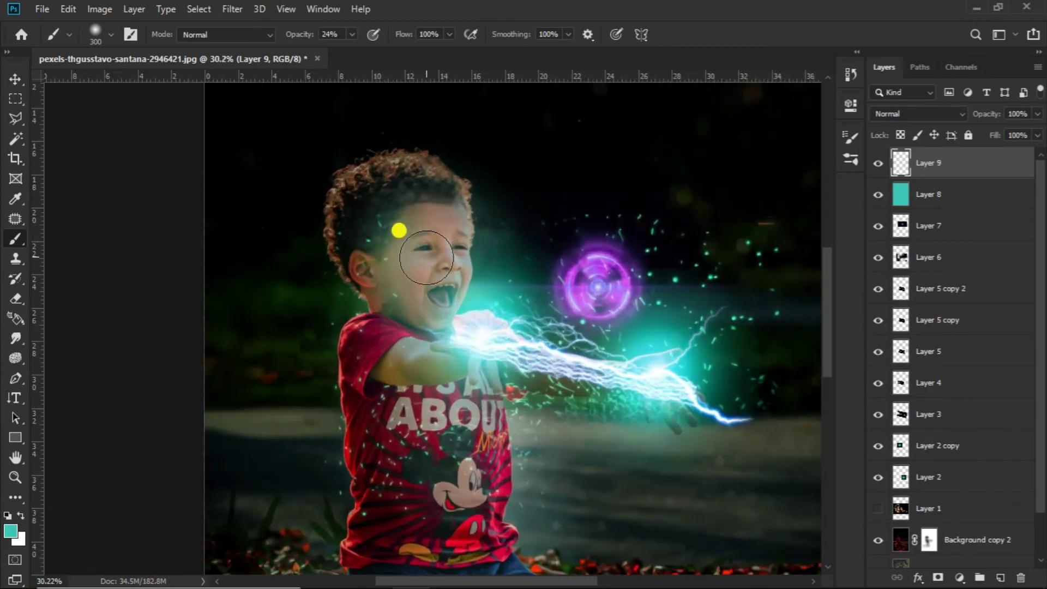
left_click_drag(376, 214, 428, 244)
Paint teal light over the ground with an 800 px brush
scroll(435, 327, "down", 1)
scroll(453, 387, "down", 2)
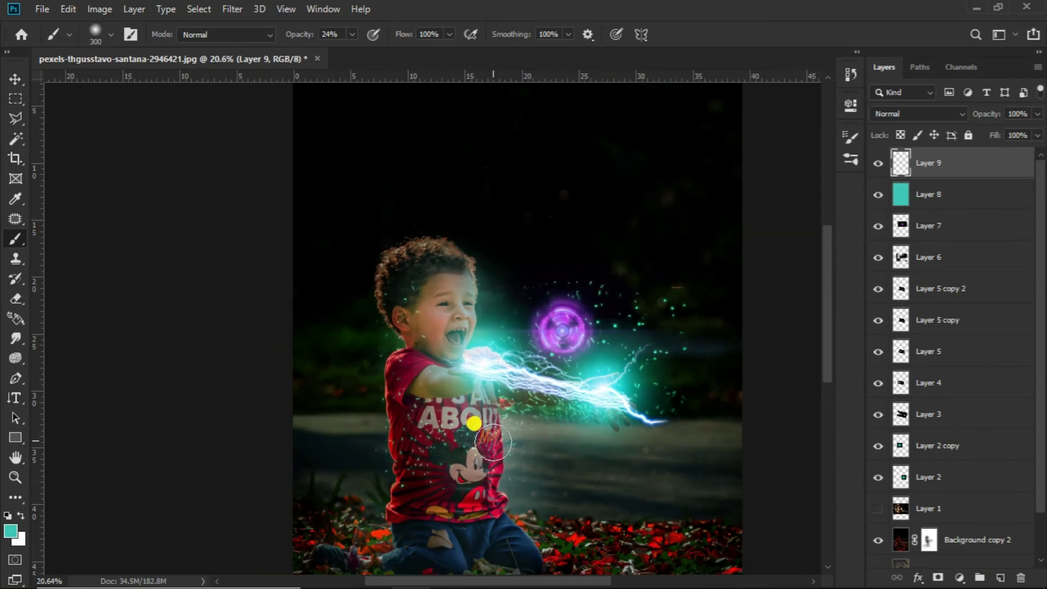
scroll(514, 532, "down", 1)
key("bracketright")
key("bracketright")
key("bracketright")
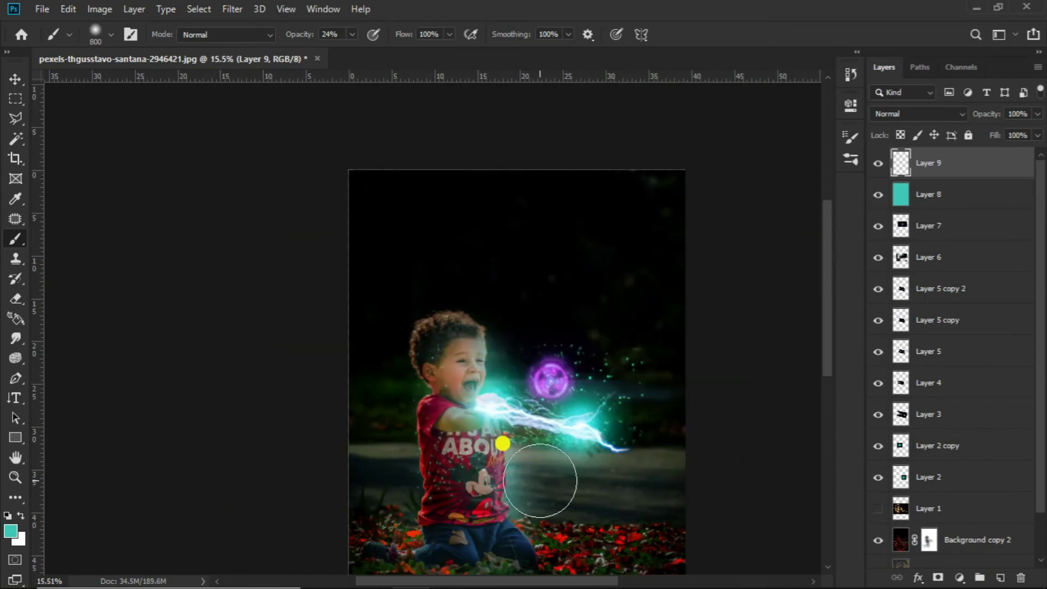
scroll(639, 460, "down", 1)
mouse_move(306, 358)
left_mouse_down()
mouse_move(297, 459)
mouse_move(443, 396)
mouse_move(222, 505)
left_mouse_up()
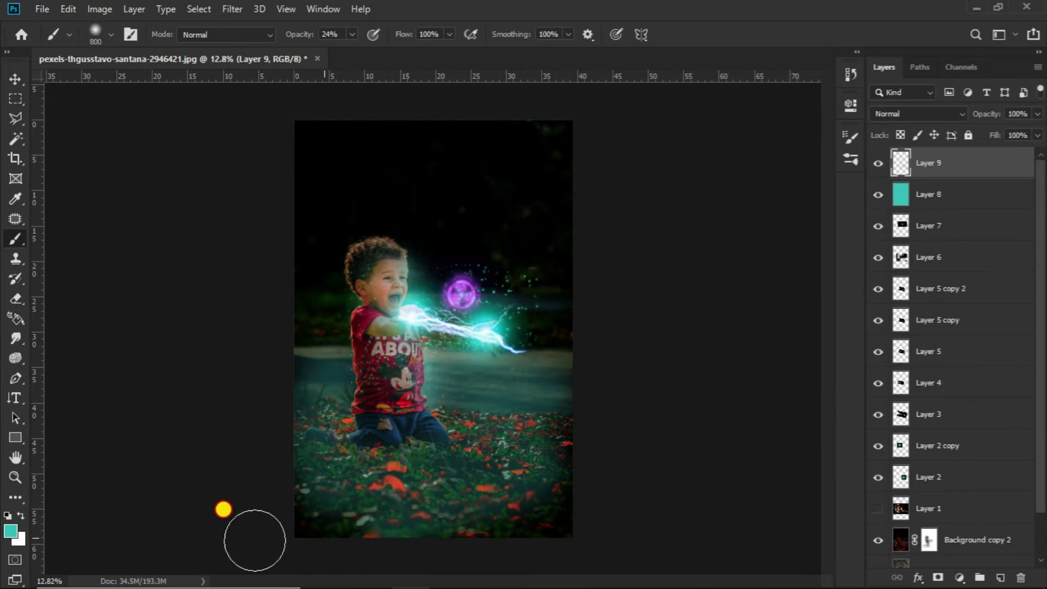
Set Layer 9's blend mode to Soft Light
left_click(1037, 114)
left_click(1033, 115)
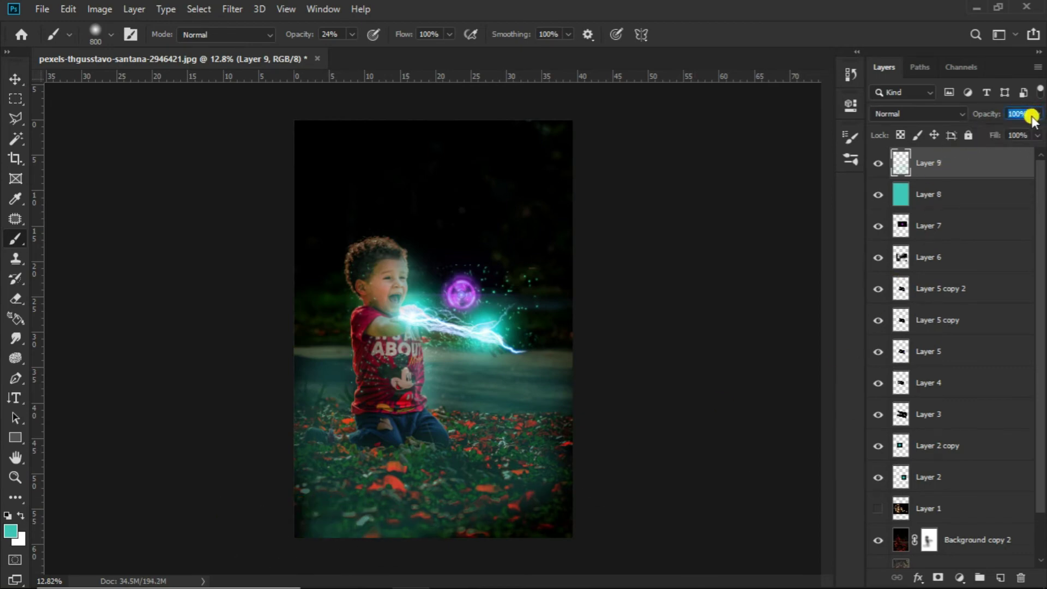
left_click(928, 114)
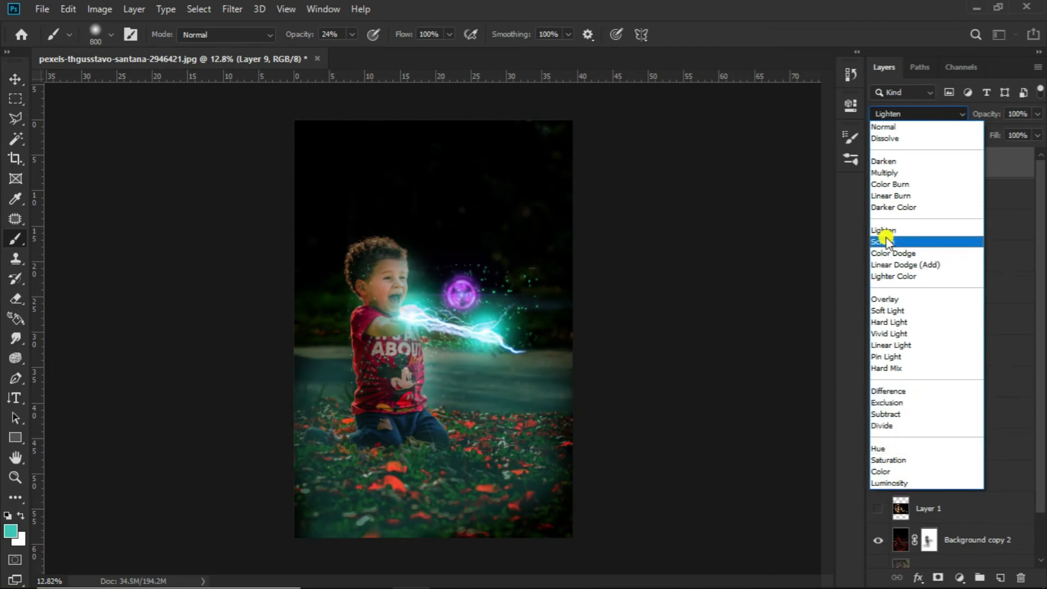
left_click(891, 310)
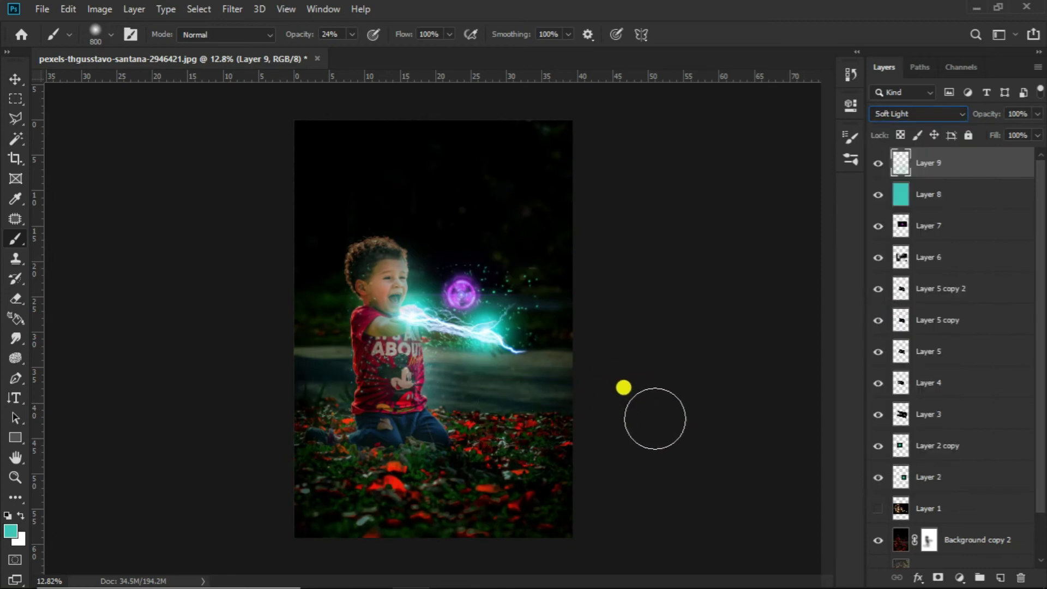
left_click(1007, 229)
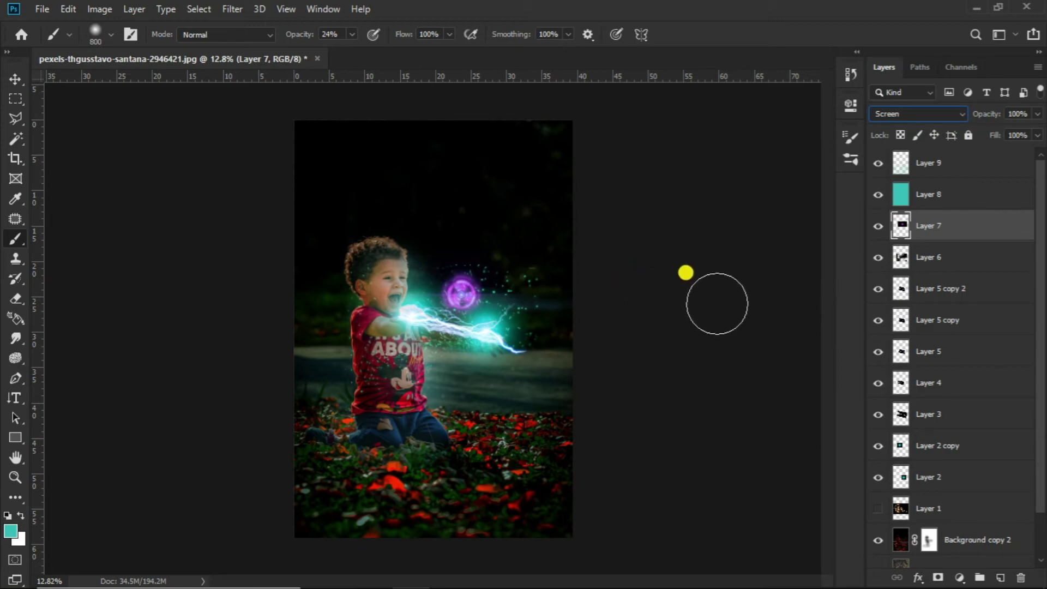
Show the Layer 7 orb and shift its Hue from purple to cyan-blue
left_click(961, 201)
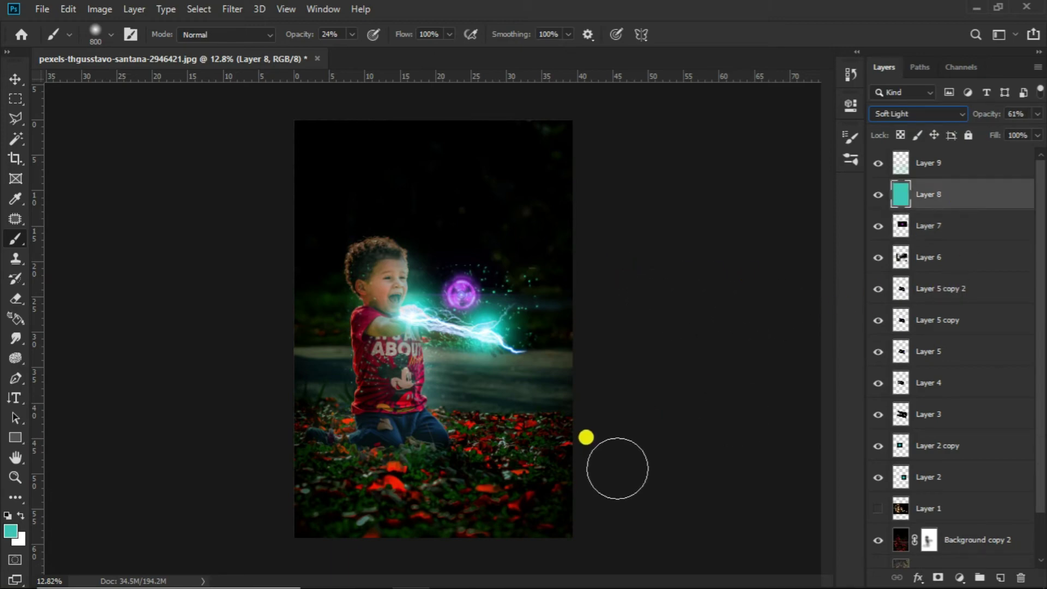
left_click(960, 229)
left_click(878, 225)
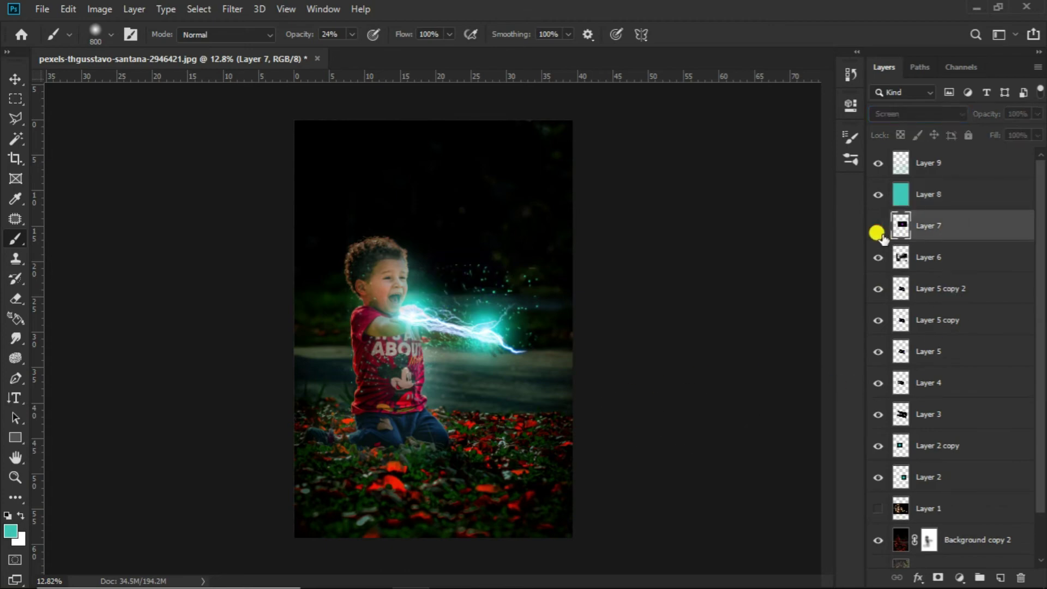
key("ctrl+u")
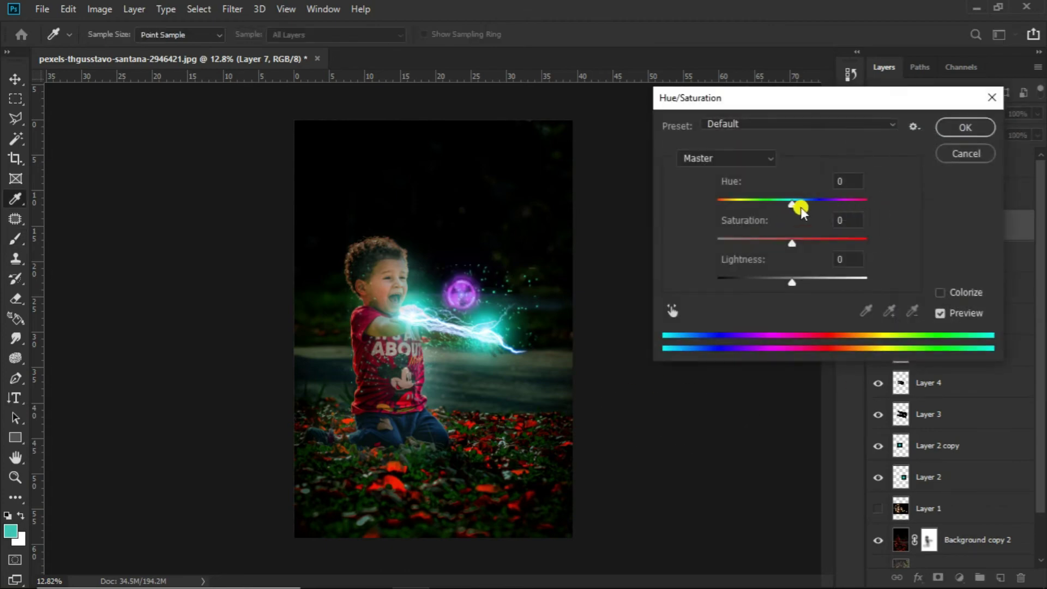
mouse_move(793, 203)
left_mouse_down()
mouse_move(718, 218)
mouse_move(888, 244)
mouse_move(752, 242)
left_mouse_up()
left_click(959, 128)
key("b")
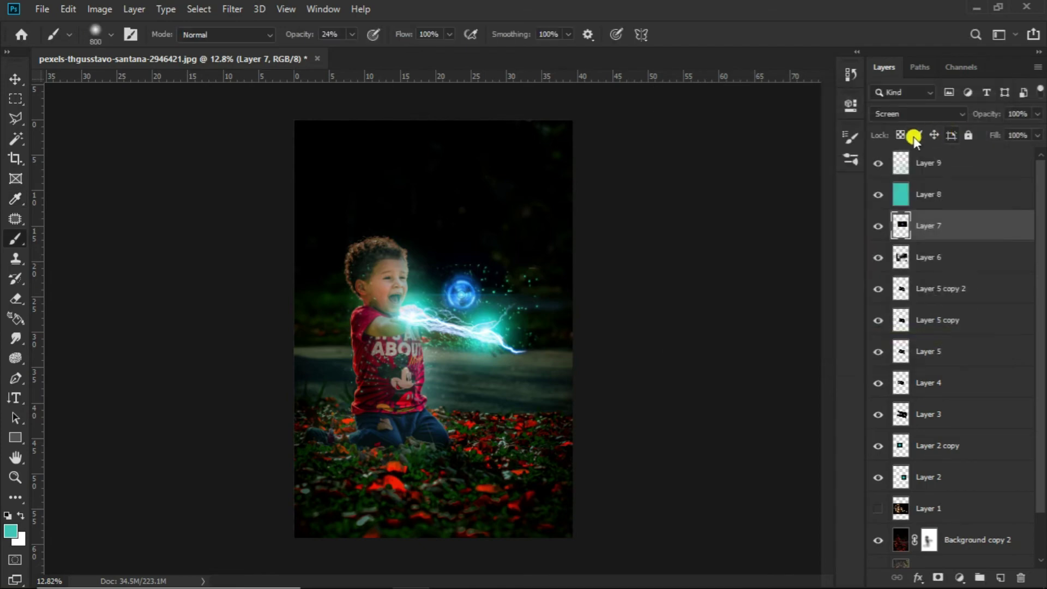
scroll(726, 148, "down", 1)
Show the bokeh Layer 1, move it to the top and scale it up
left_click(880, 513)
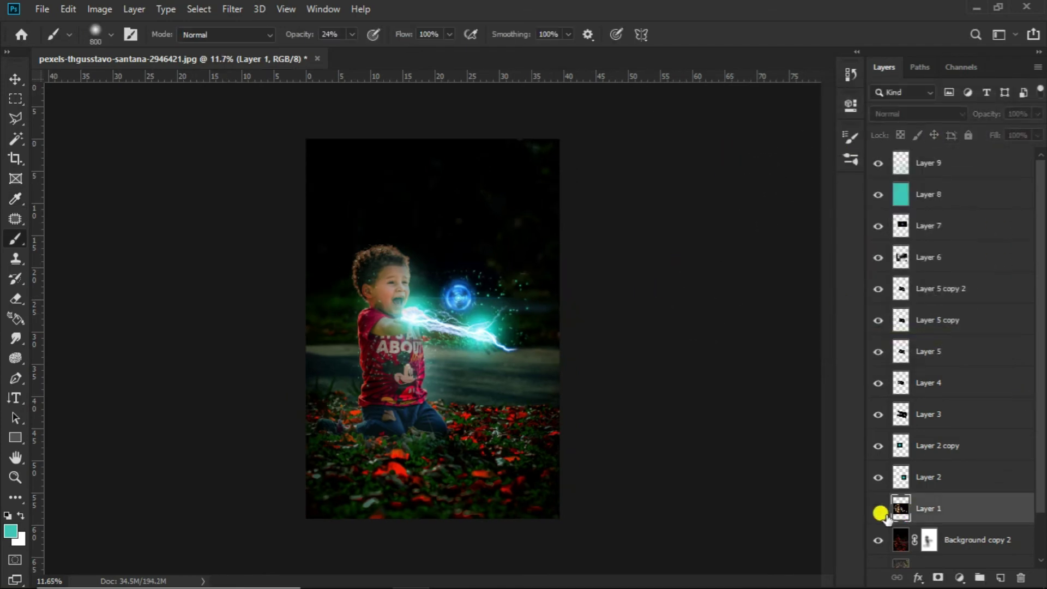
left_click(878, 508)
key("ctrl+t")
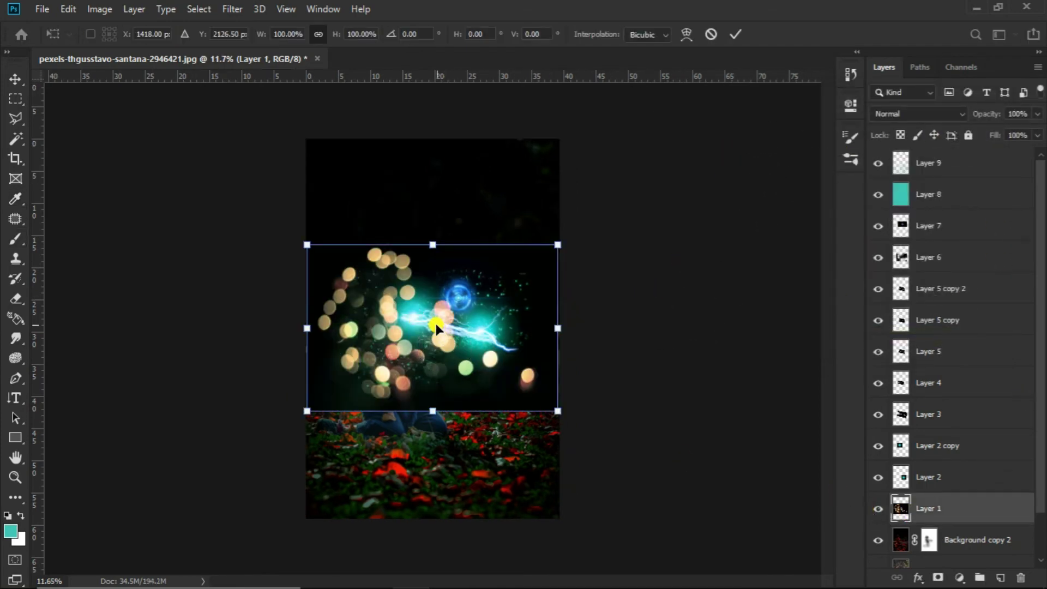
left_click_drag(438, 312, 437, 207)
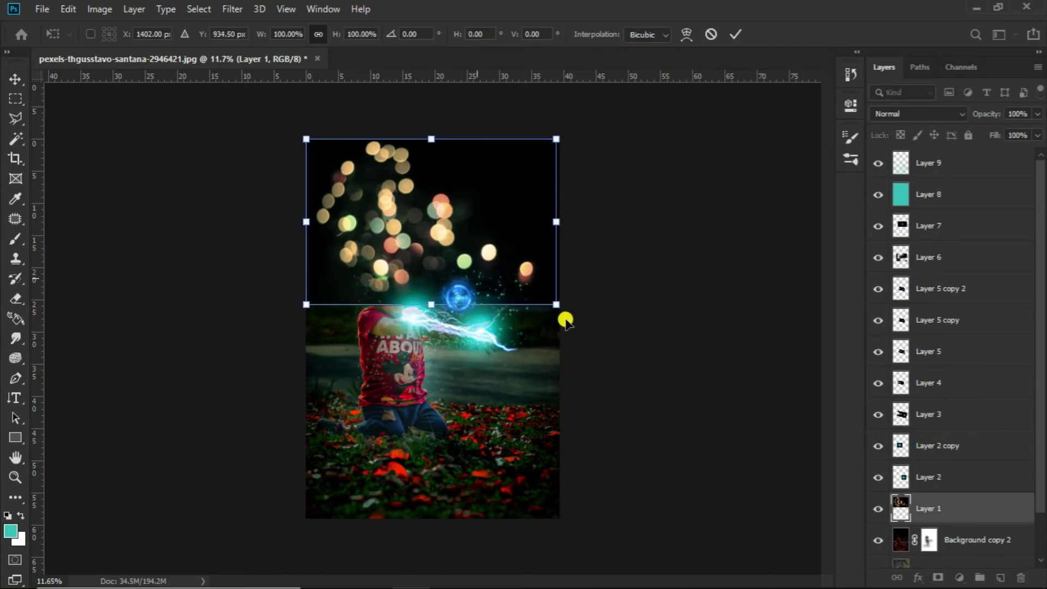
left_click_drag(546, 297, 575, 323)
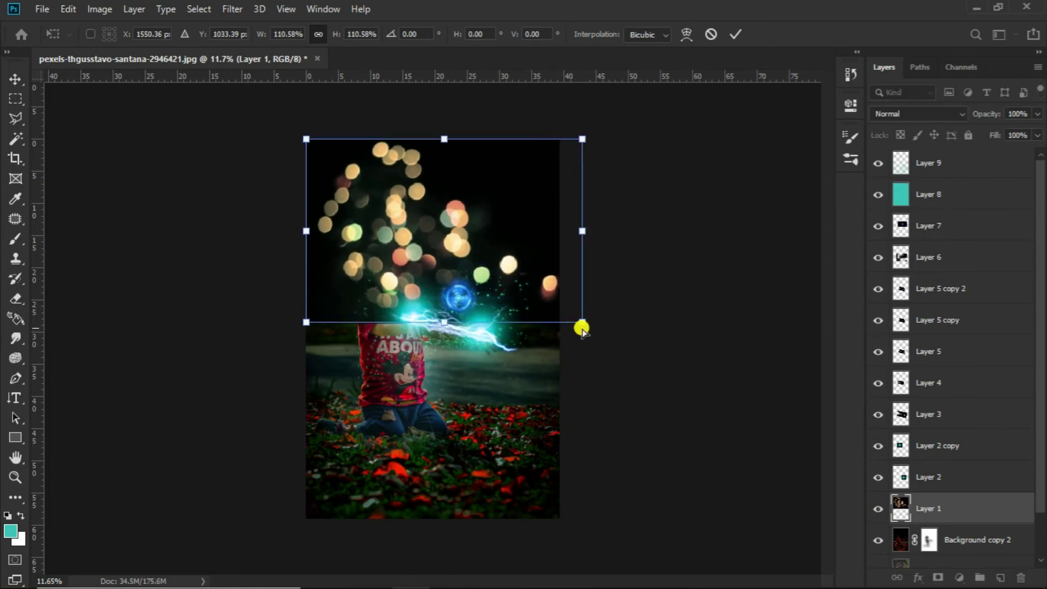
key("ctrl+z")
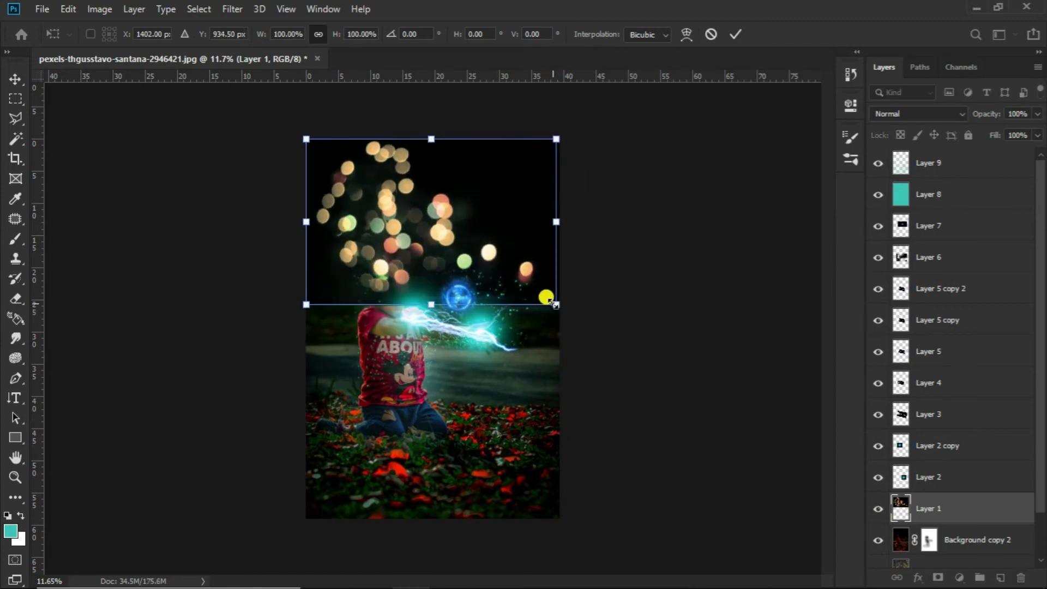
left_click_drag(550, 300, 582, 315)
key("Return")
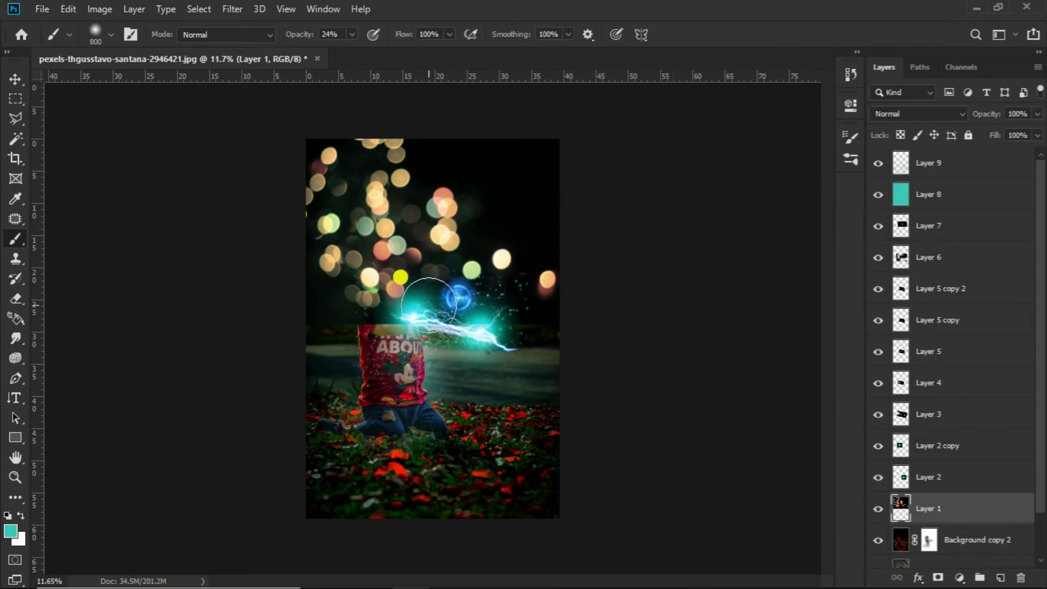
Blend the bokeh layer with Screen and move it above Layer 8
scroll(424, 324, "up", 1)
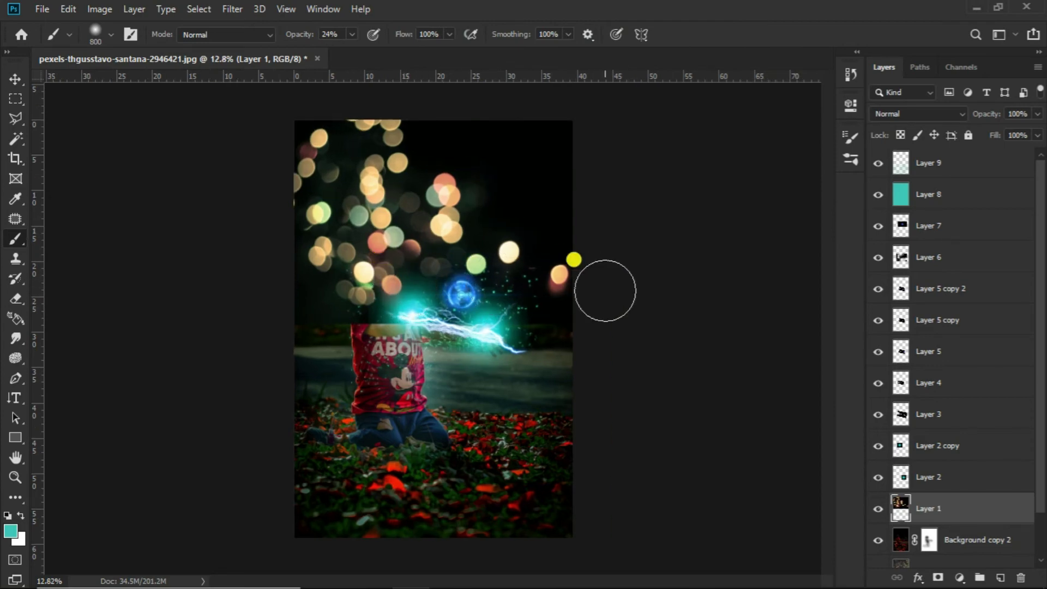
left_click(919, 114)
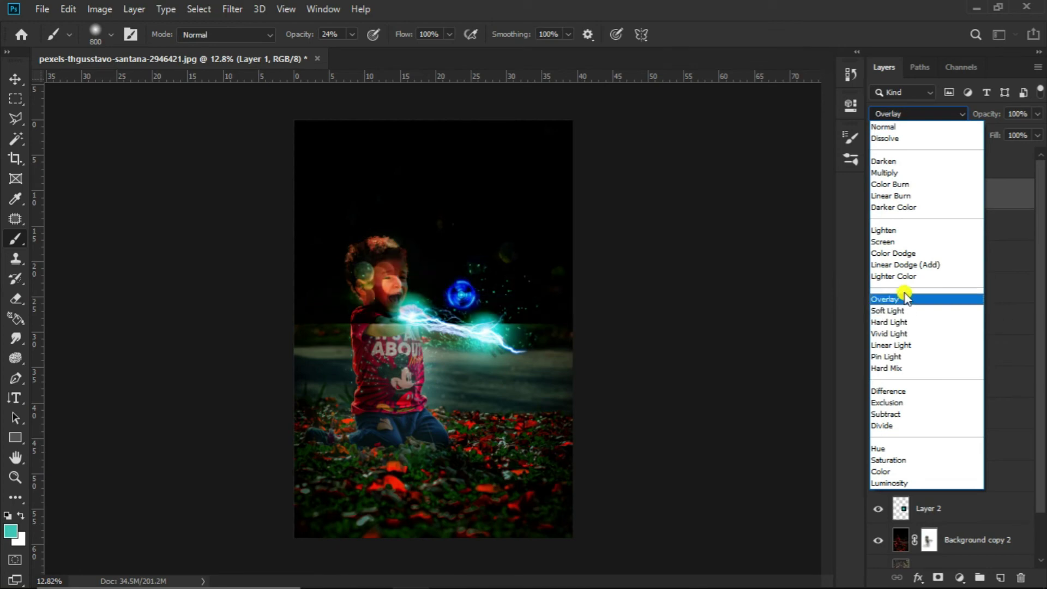
left_click(897, 242)
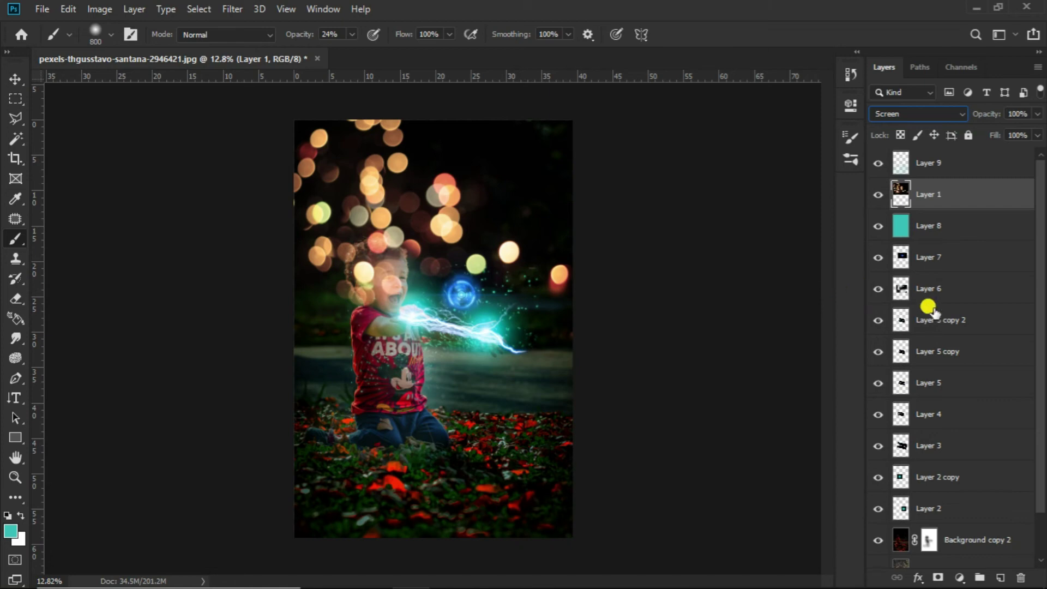
mouse_move(966, 201)
left_mouse_down()
mouse_move(959, 493)
mouse_move(959, 210)
mouse_move(948, 175)
left_mouse_up()
Rescale the bokeh to about 108% and shift it lower over the child
key("ctrl+t")
scroll(572, 307, "up", 1)
scroll(567, 305, "up", 1)
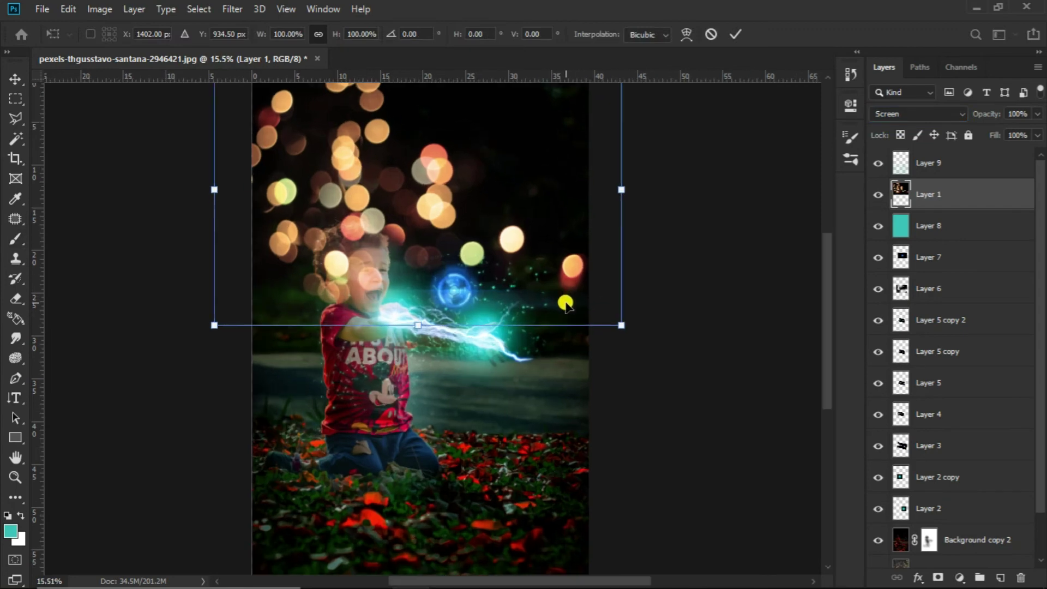
left_click_drag(616, 321, 631, 330)
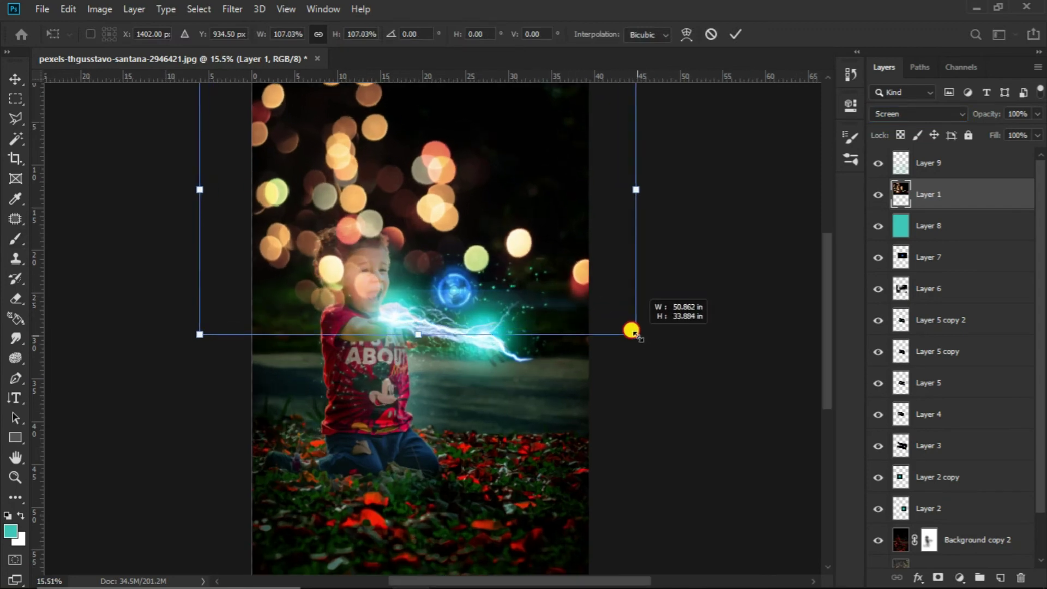
mouse_move(479, 280)
left_mouse_down()
mouse_move(529, 268)
mouse_move(505, 256)
mouse_move(516, 257)
left_mouse_up()
scroll(477, 316, "down", 3)
left_click_drag(419, 219, 409, 234)
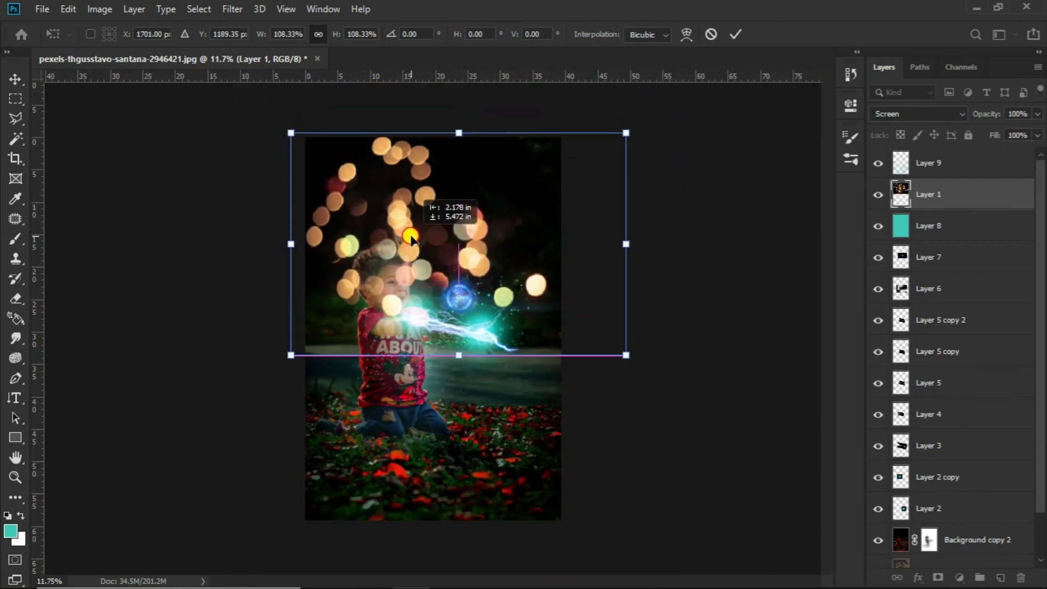
scroll(480, 273, "up", 1)
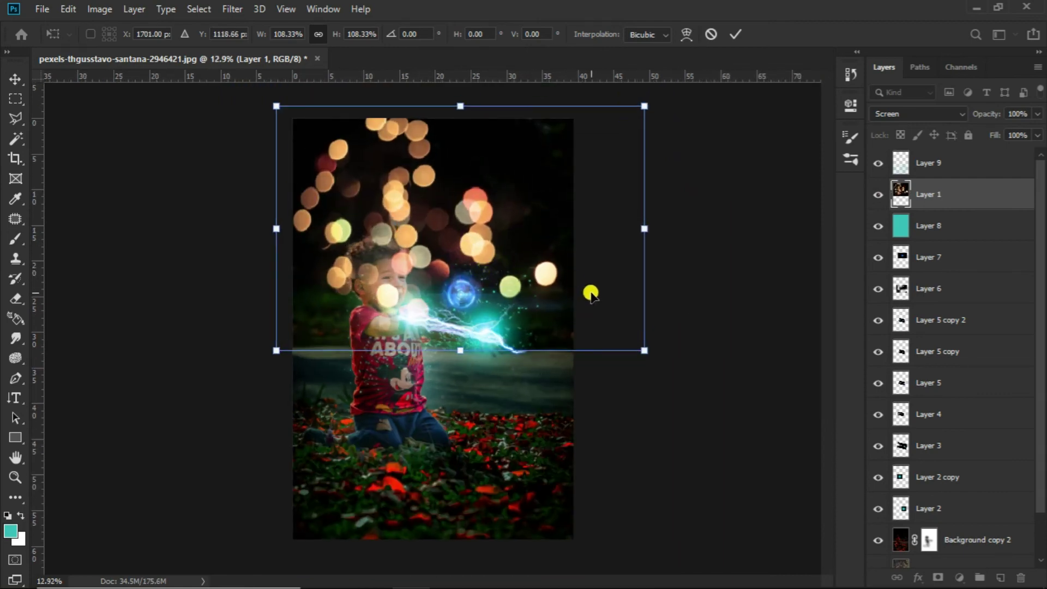
key("Return")
Add a layer mask to bokeh Layer 1 and paint black over the child's face and hair
key("b")
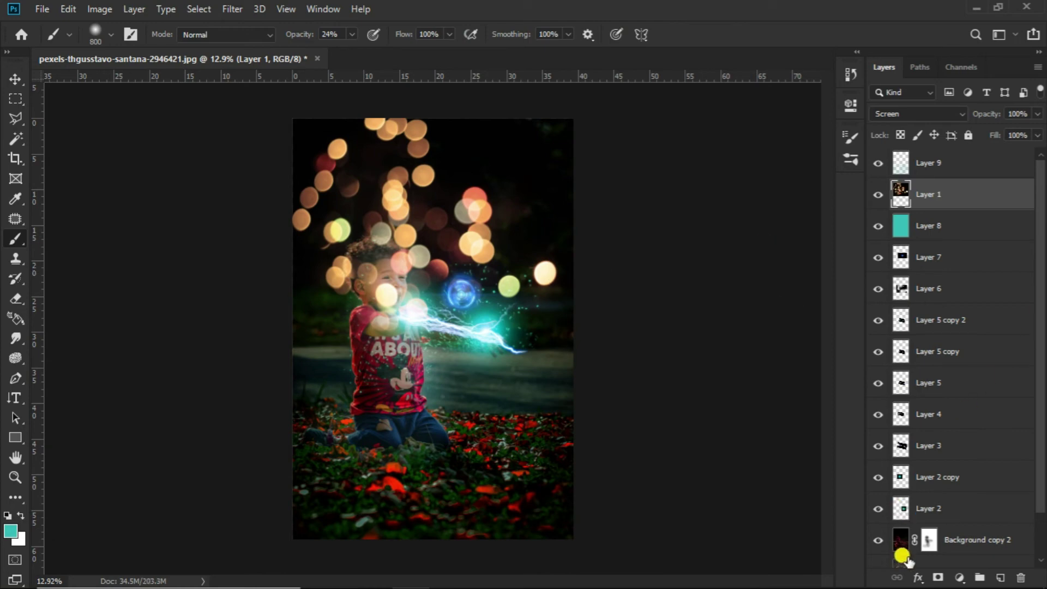
left_click(936, 577)
key("d")
scroll(401, 303, "up", 2)
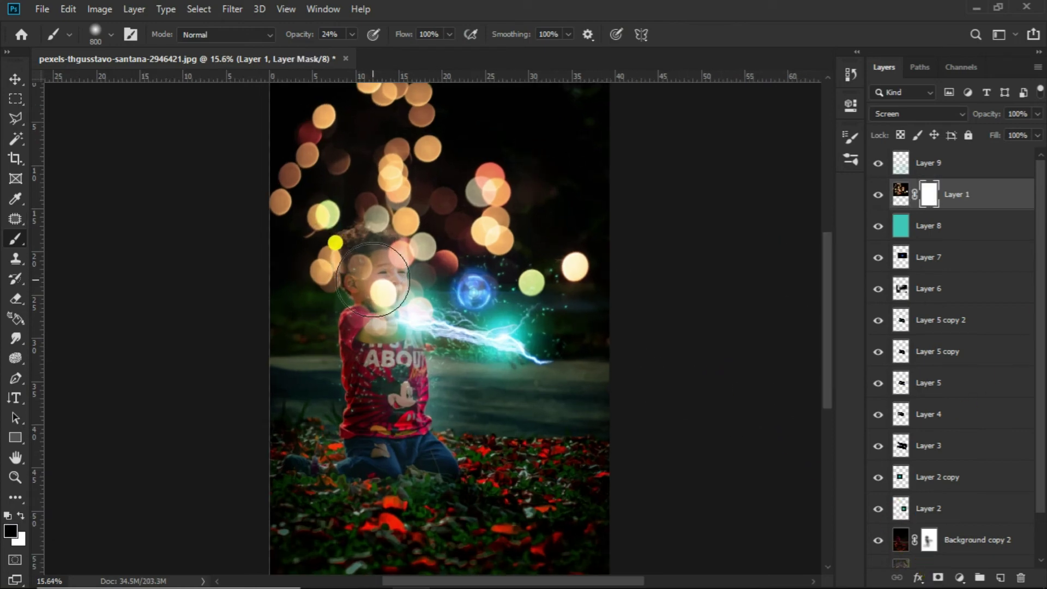
left_click_drag(372, 267, 373, 267)
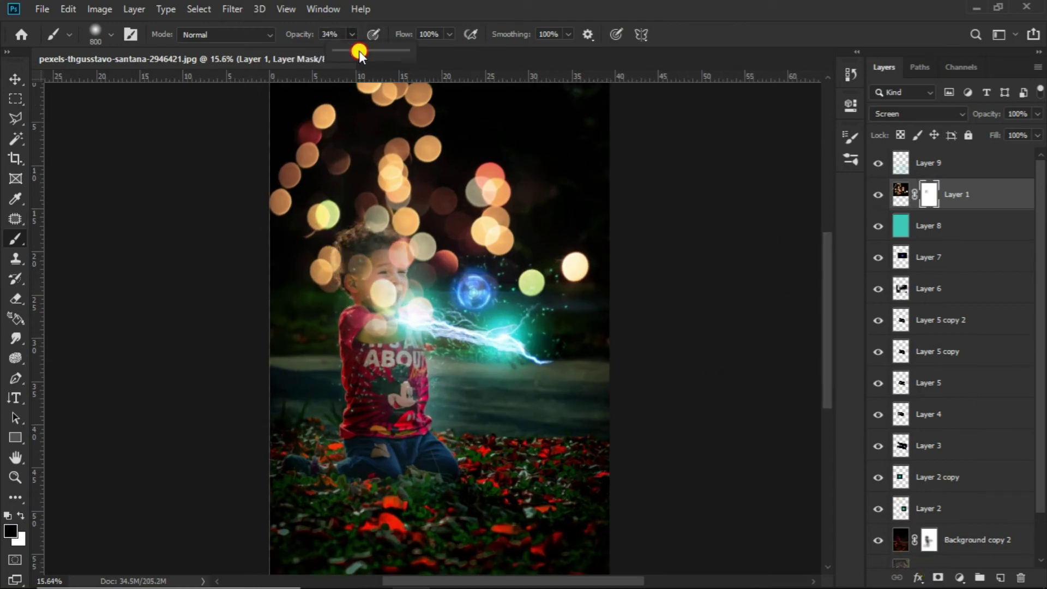
left_click_drag(359, 51, 408, 51)
scroll(526, 168, "up", 1)
scroll(409, 234, "up", 1)
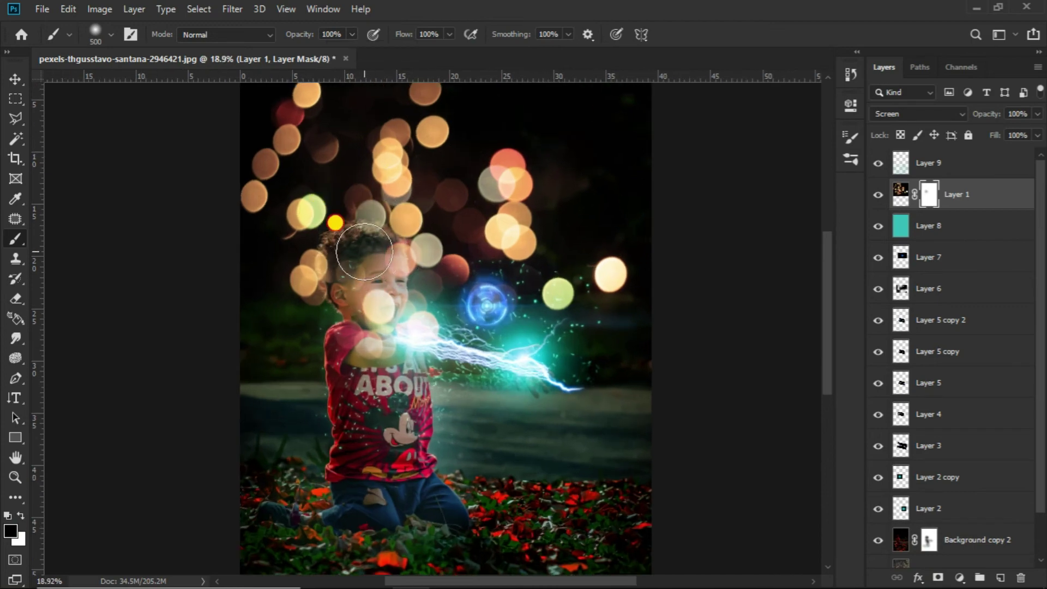
key("bracketleft")
left_click_drag(364, 252, 387, 287)
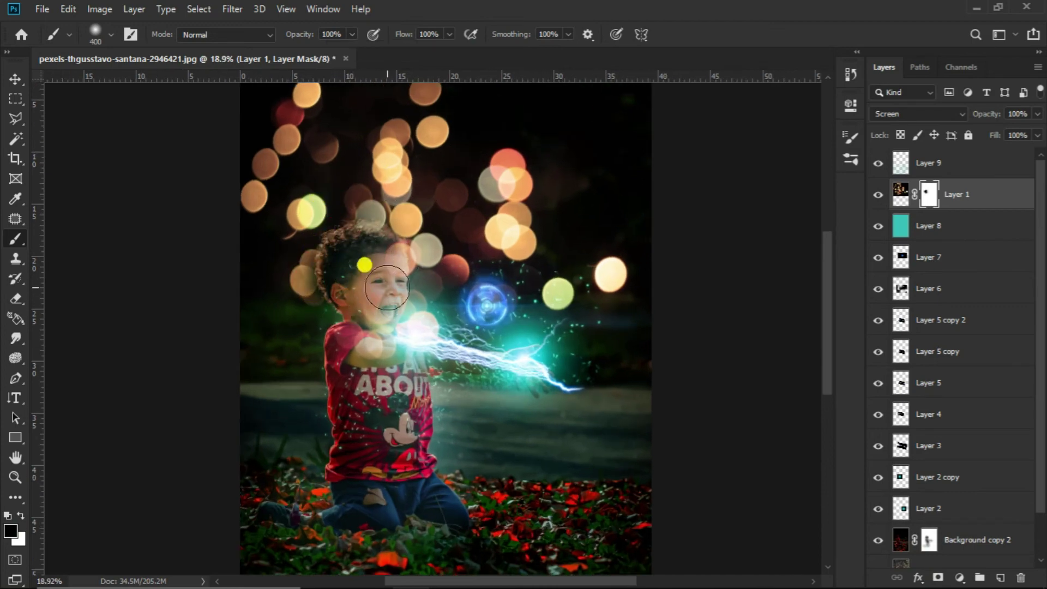
scroll(387, 288, "up", 2)
key("bracketleft")
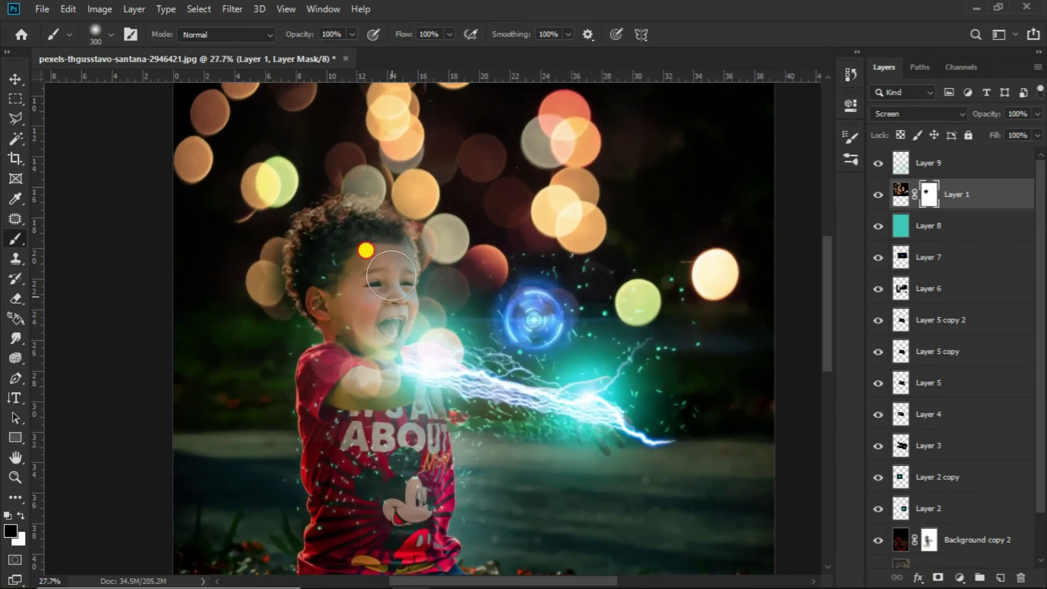
mouse_move(391, 275)
left_mouse_down()
mouse_move(358, 334)
mouse_move(319, 258)
mouse_move(303, 280)
left_mouse_up()
Fade the bokeh lights above the child and near the top edge with light black strokes
scroll(303, 280, "down", 2)
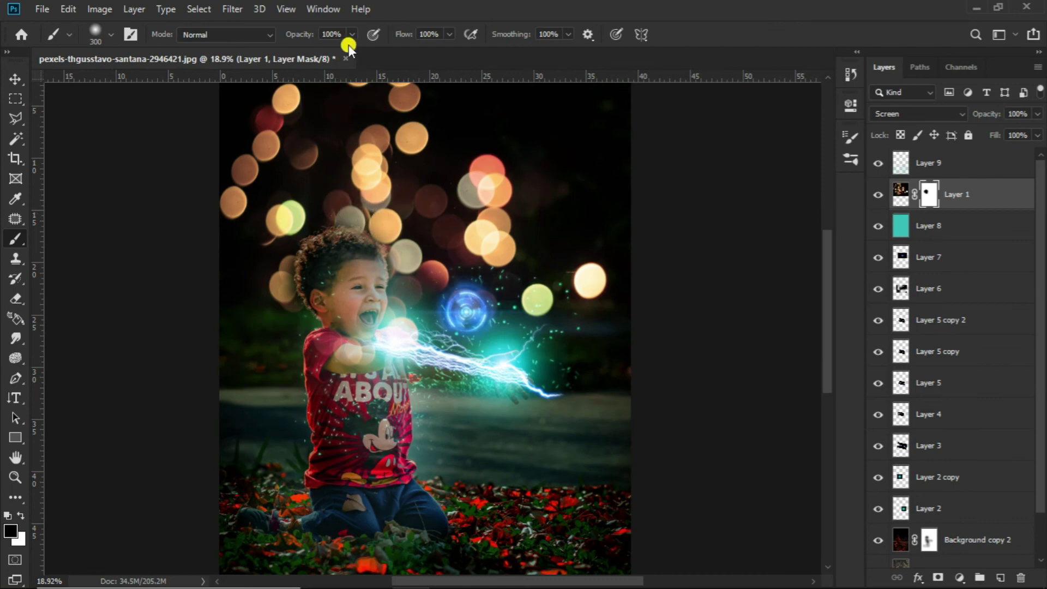
scroll(454, 134, "down", 2)
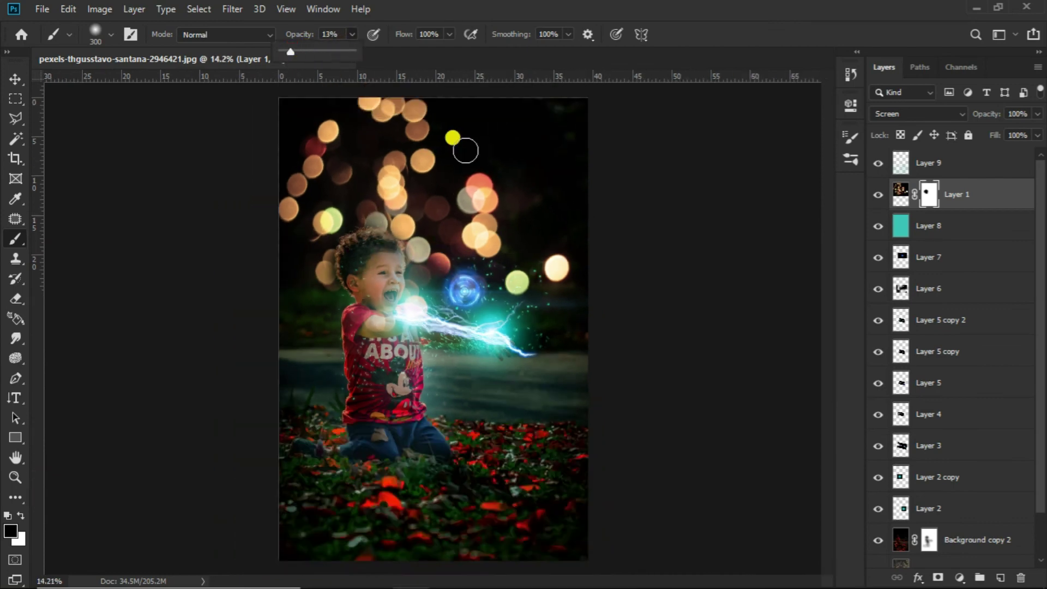
scroll(483, 159, "down", 1)
scroll(412, 117, "up", 2)
key("bracketright")
key("bracketright")
key("bracketright")
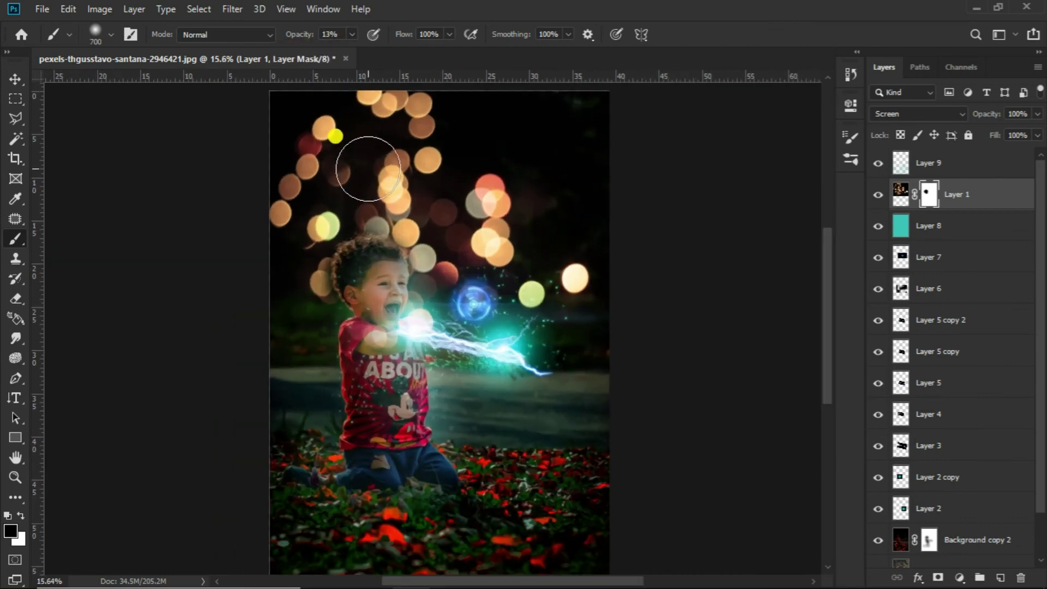
mouse_move(311, 169)
left_mouse_down()
mouse_move(315, 222)
mouse_move(479, 222)
mouse_move(542, 276)
mouse_move(491, 232)
mouse_move(333, 237)
left_mouse_up()
scroll(297, 198, "down", 1)
scroll(382, 140, "down", 1)
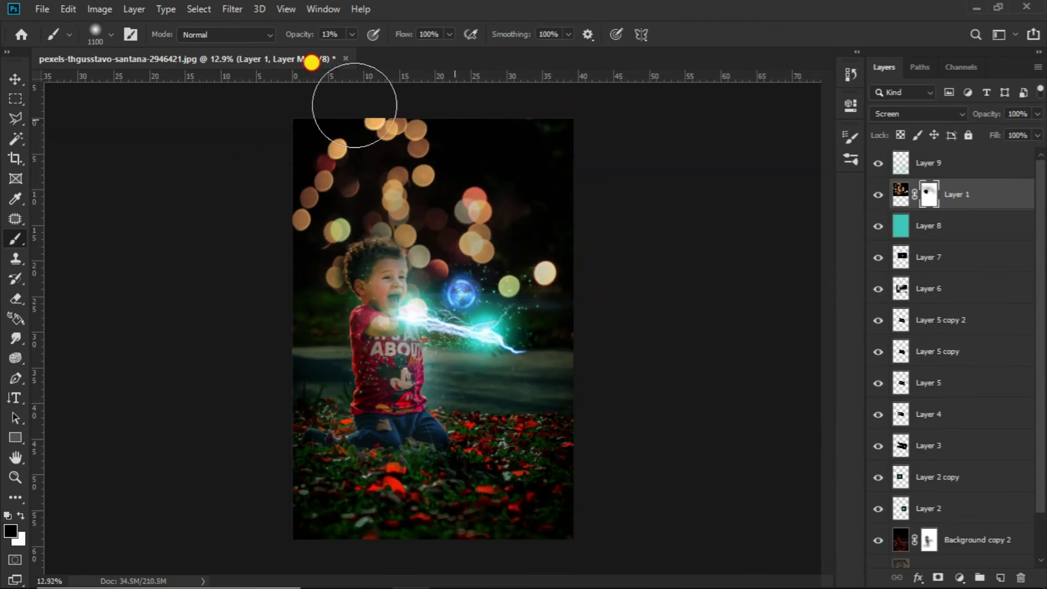
mouse_move(458, 113)
left_mouse_down()
mouse_move(519, 222)
mouse_move(491, 269)
left_mouse_up()
scroll(527, 234, "down", 1)
scroll(393, 234, "up", 1)
scroll(317, 257, "up", 1)
scroll(437, 196, "down", 2)
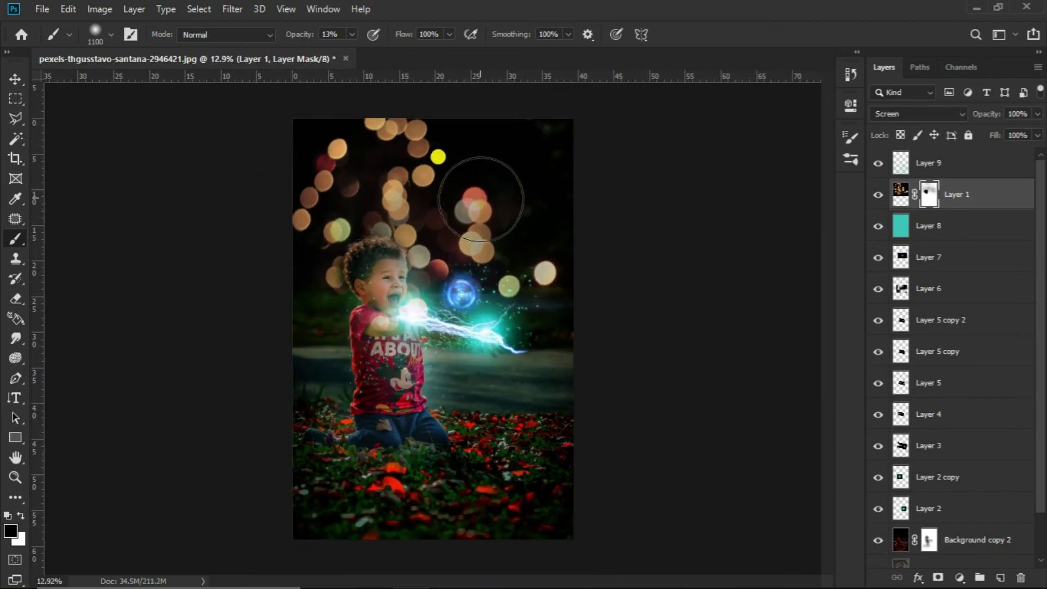
key("bracketright")
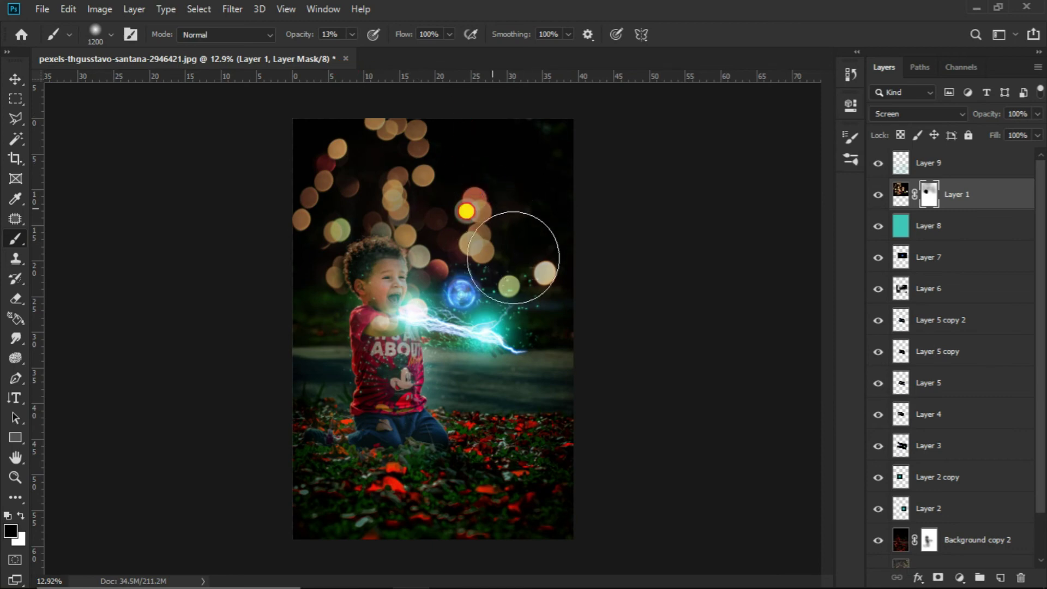
scroll(545, 243, "down", 1)
scroll(575, 243, "down", 1)
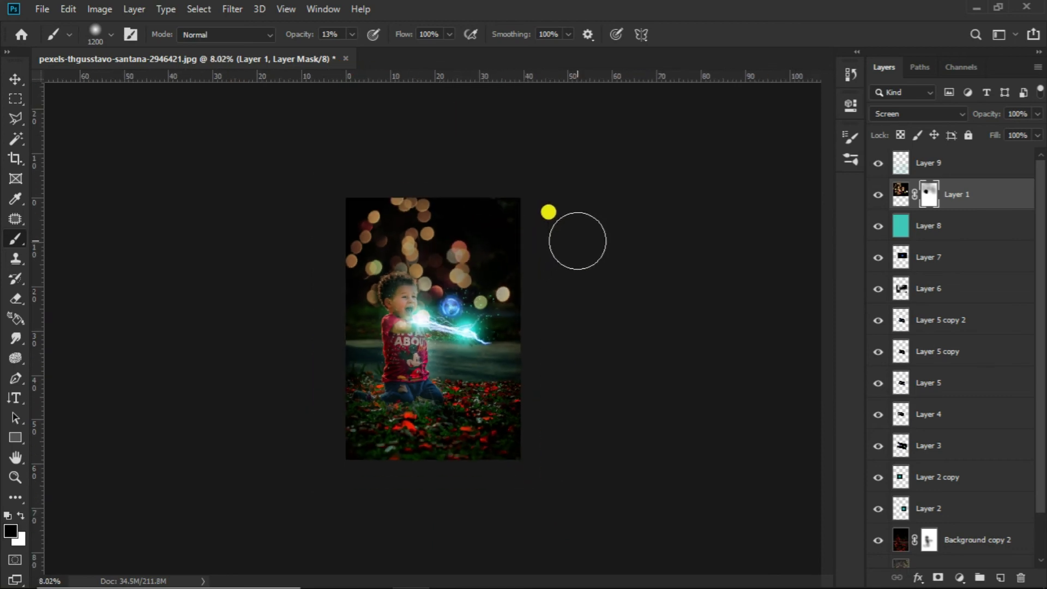
Shrink the bokeh layer to about 85% and move it up and left
key("ctrl+t")
scroll(542, 276, "up", 1)
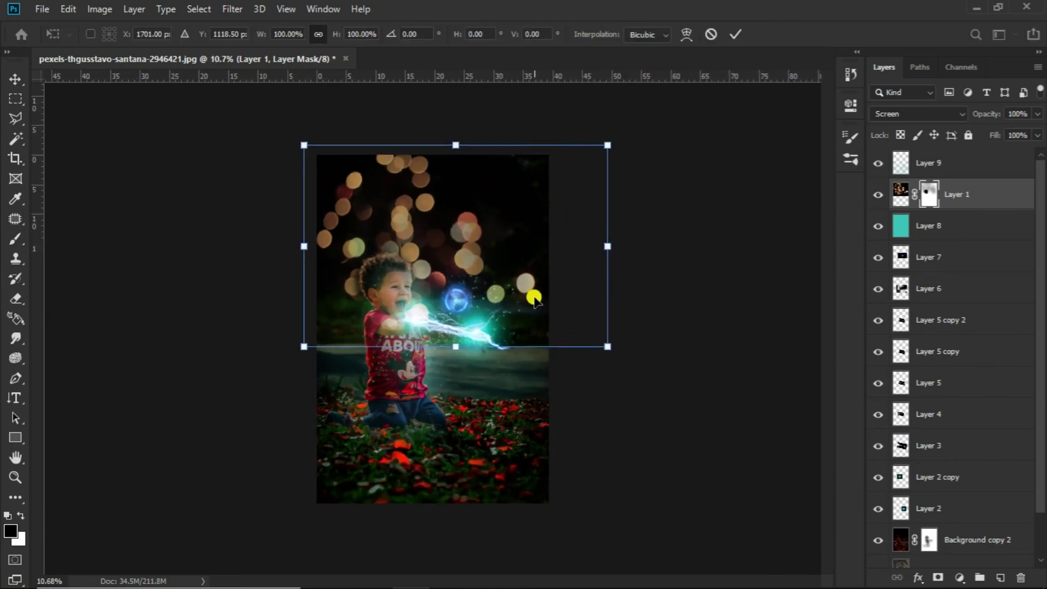
scroll(533, 295, "up", 1)
left_click_drag(644, 343, 612, 319)
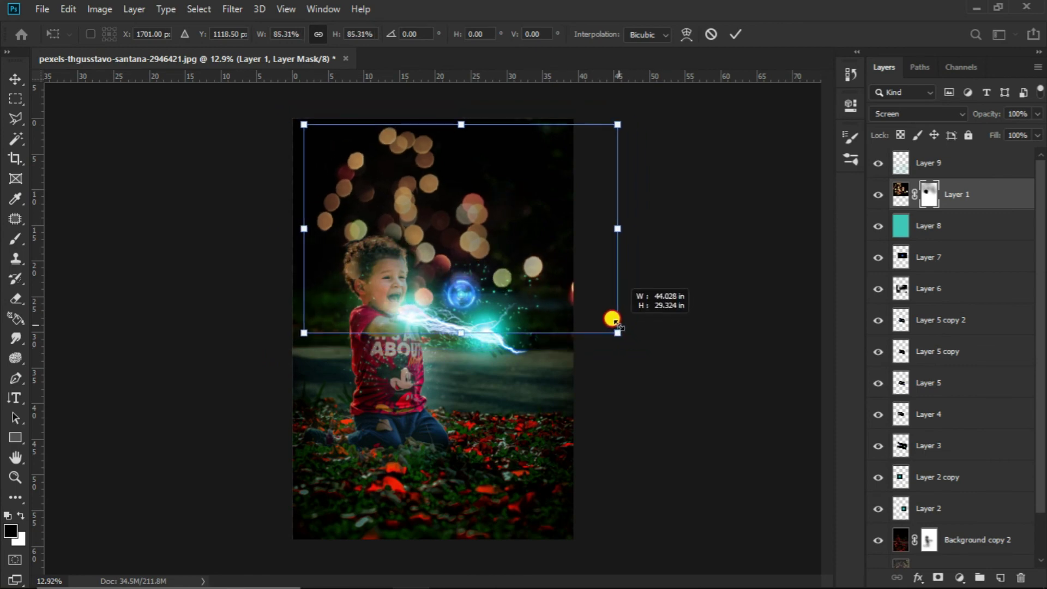
left_click_drag(550, 282, 530, 271)
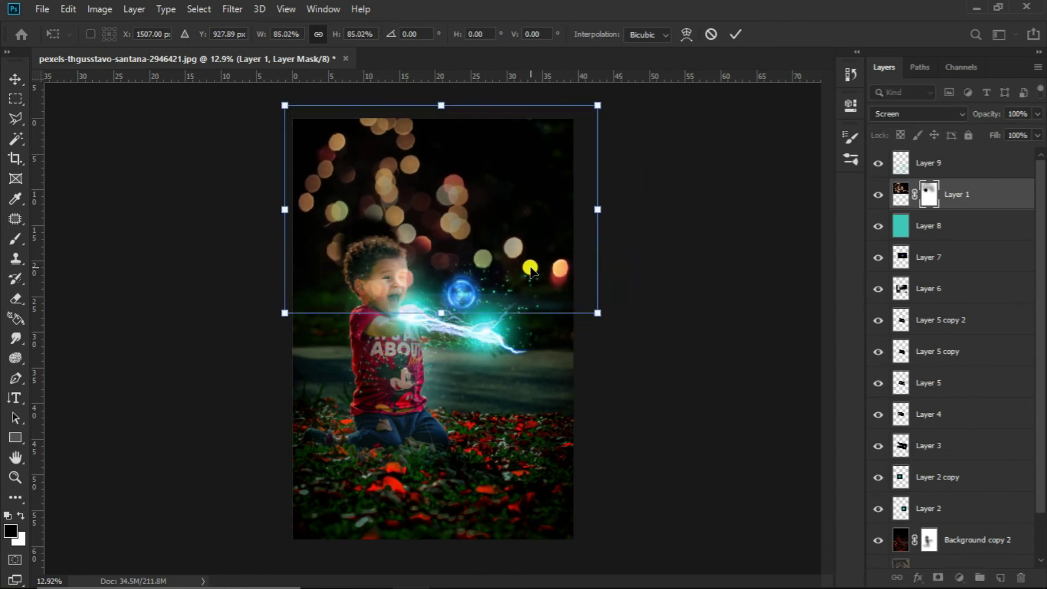
key("Return")
Paint black at full opacity on Layer 1's mask to clear bokeh from the child's arm, face and head
key("b")
scroll(425, 276, "up", 2)
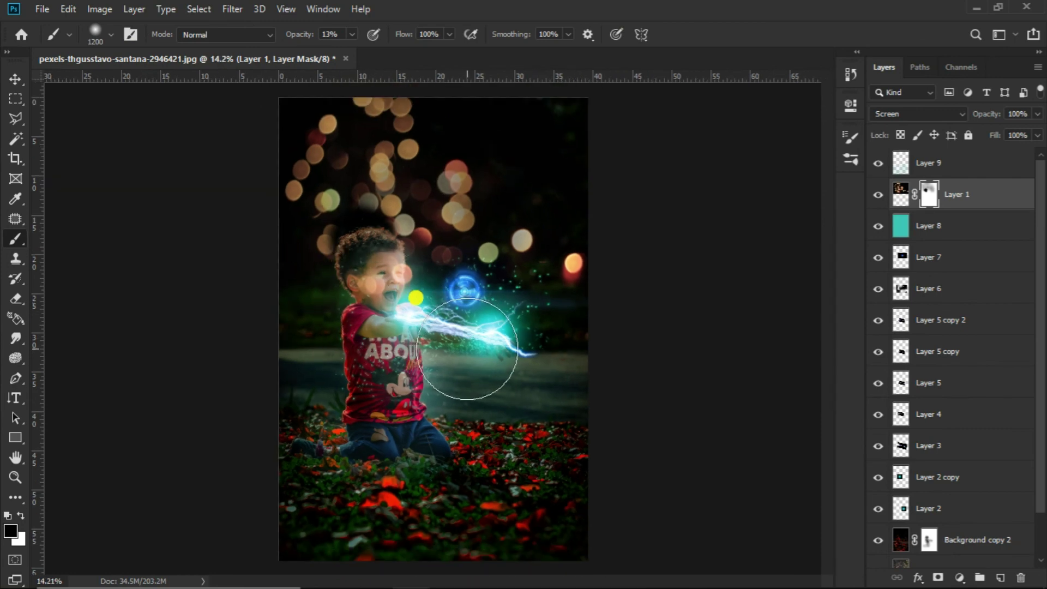
scroll(425, 307, "down", 3)
mouse_move(425, 307)
left_mouse_down()
mouse_move(303, 268)
mouse_move(381, 276)
left_mouse_up()
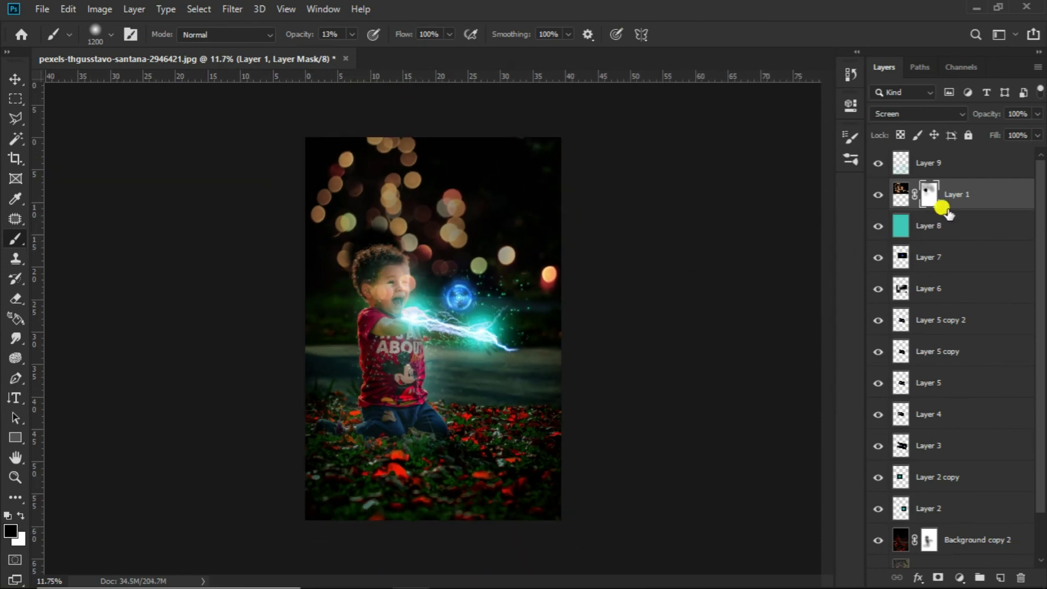
scroll(415, 311, "up", 3)
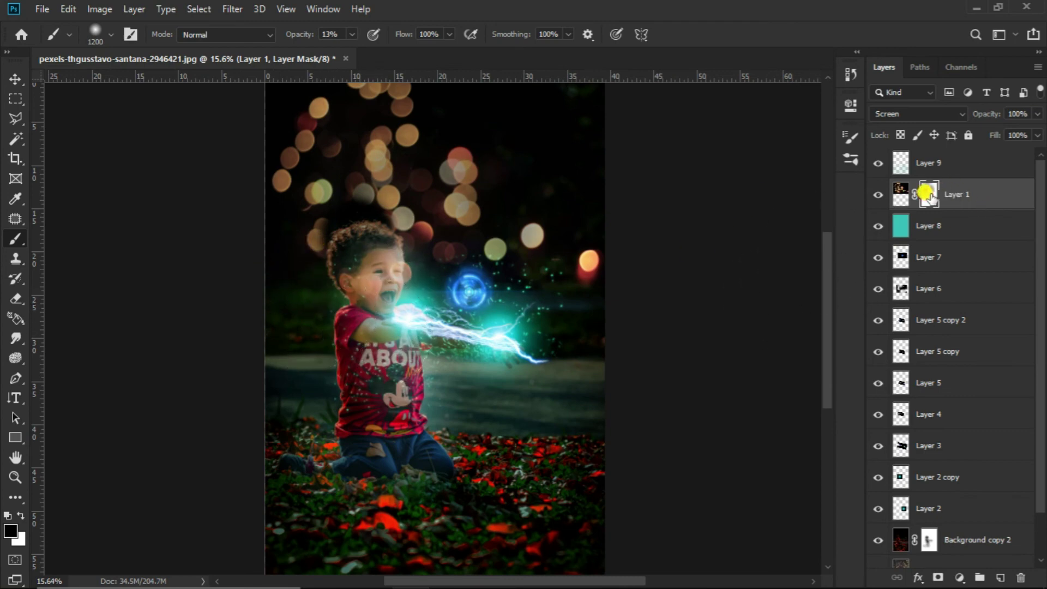
scroll(578, 267, "up", 2)
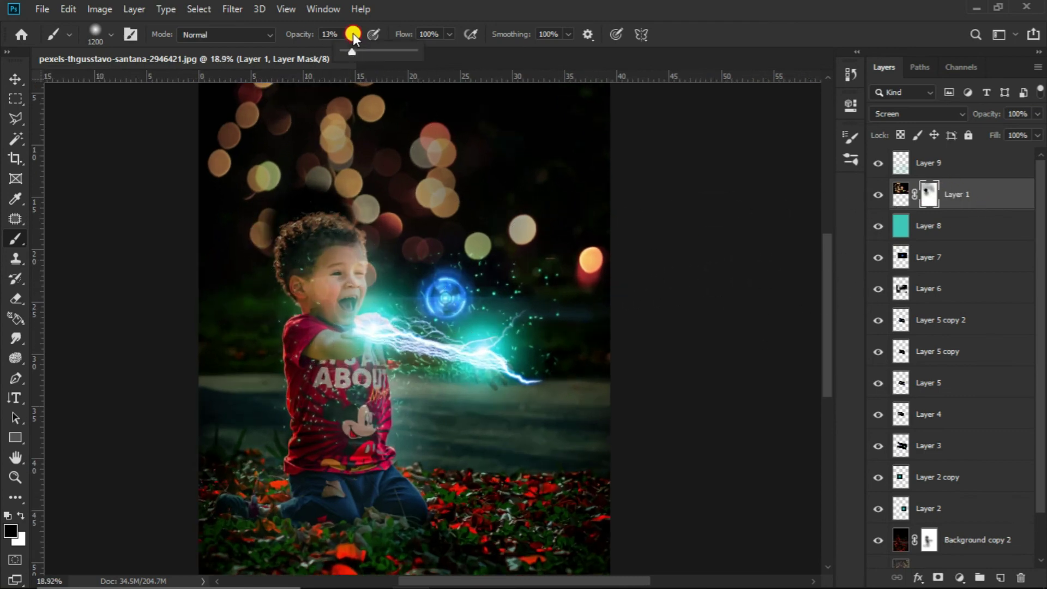
key("0")
scroll(304, 269, "down", 1)
left_click_drag(326, 257, 326, 289)
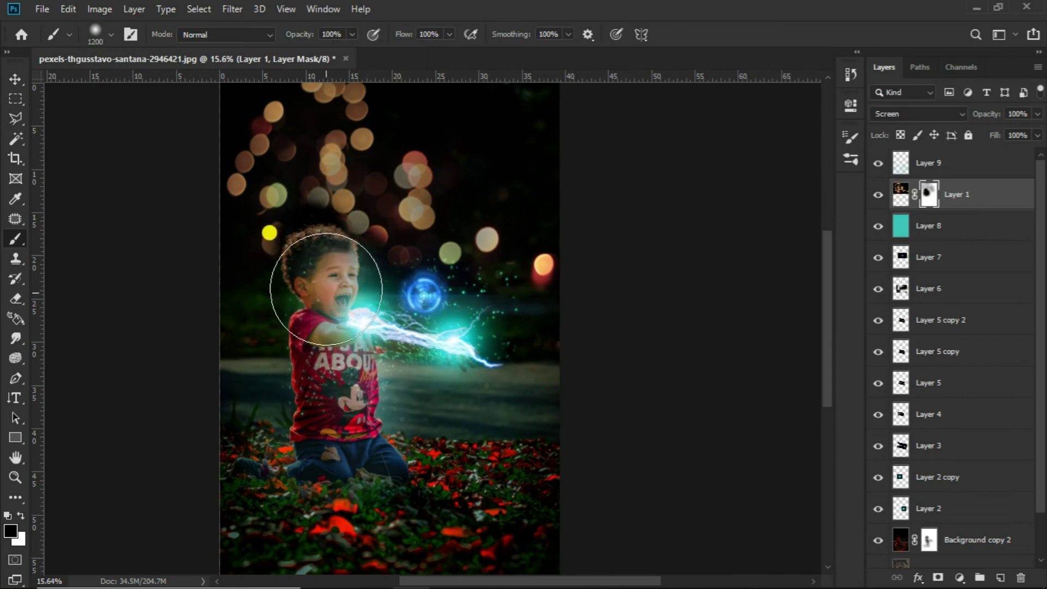
Paint white on the mask to restore bokeh lights above the child's head
key("x")
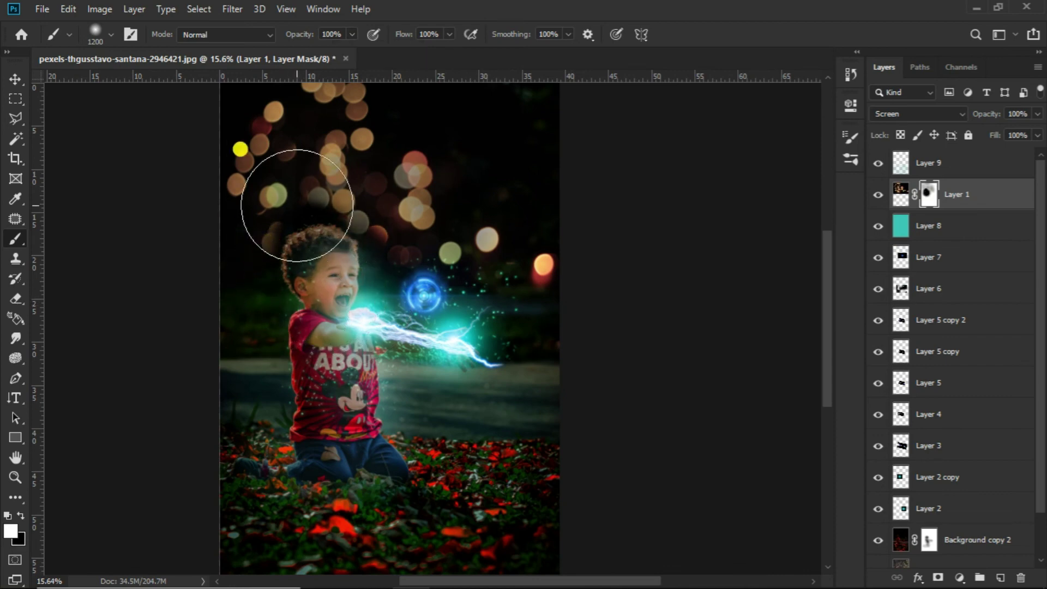
scroll(289, 204, "up", 1)
key("bracketleft")
key("bracketleft")
key("bracketleft")
key("bracketleft")
key("bracketleft")
scroll(299, 209, "up", 2)
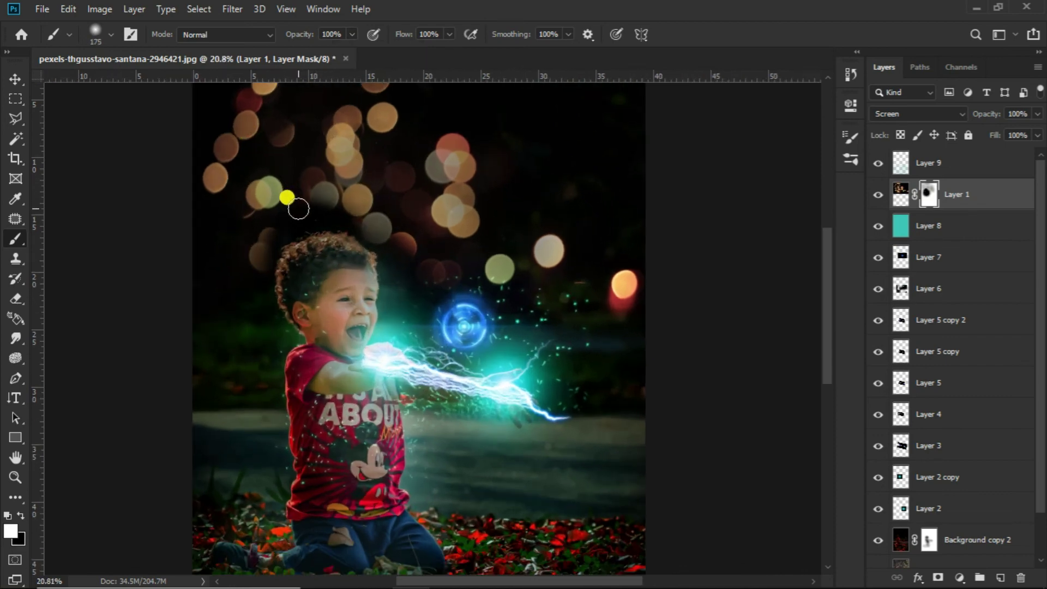
key("bracketright")
key("bracketright")
key("bracketright")
left_click_drag(298, 209, 361, 202)
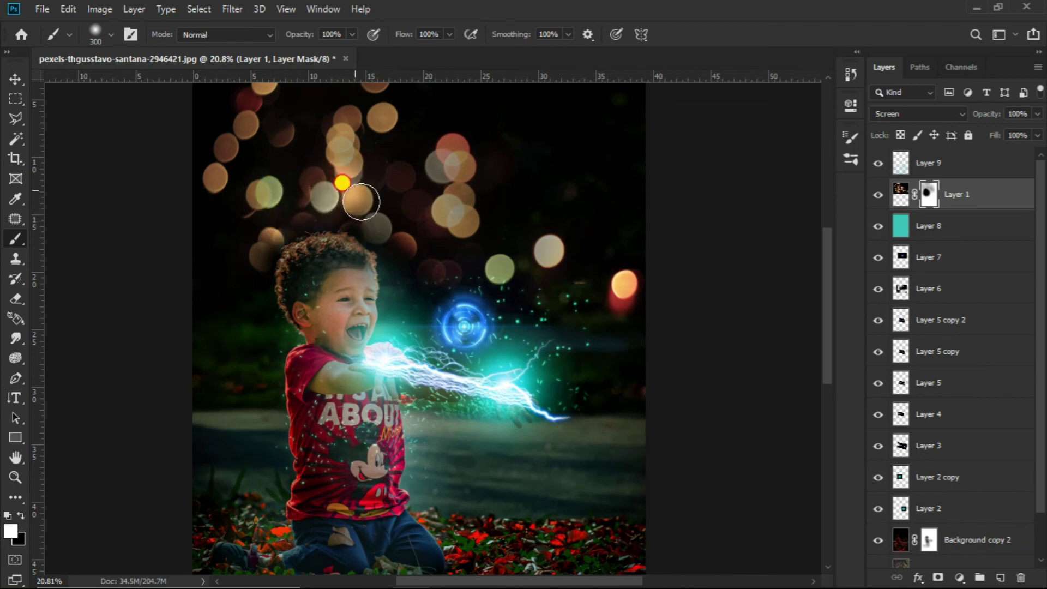
scroll(304, 122, "down", 1)
key("bracketright")
key("bracketright")
key("bracketright")
scroll(397, 144, "down", 1)
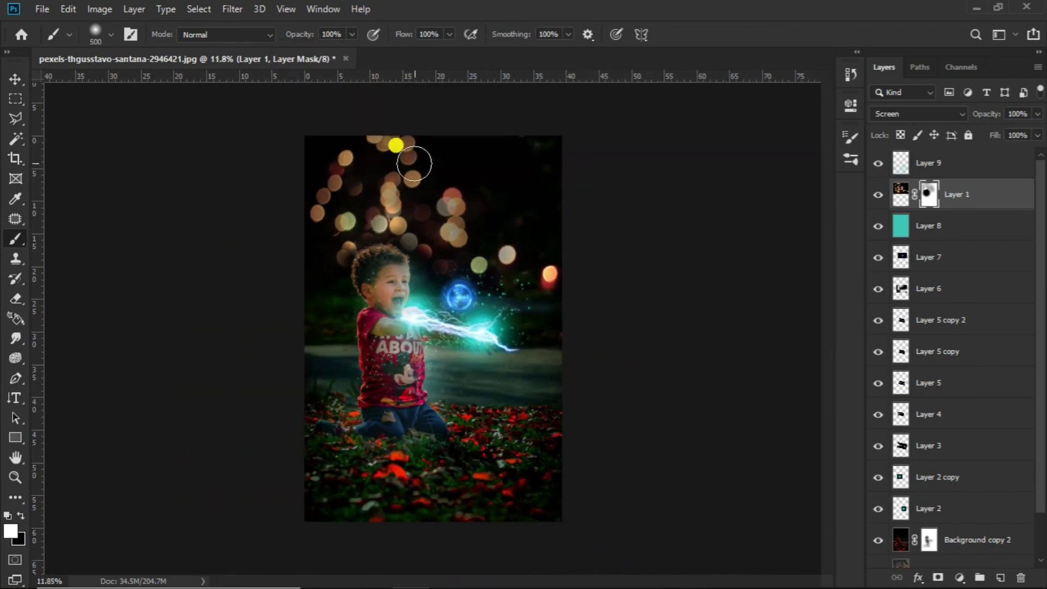
scroll(600, 207, "down", 1)
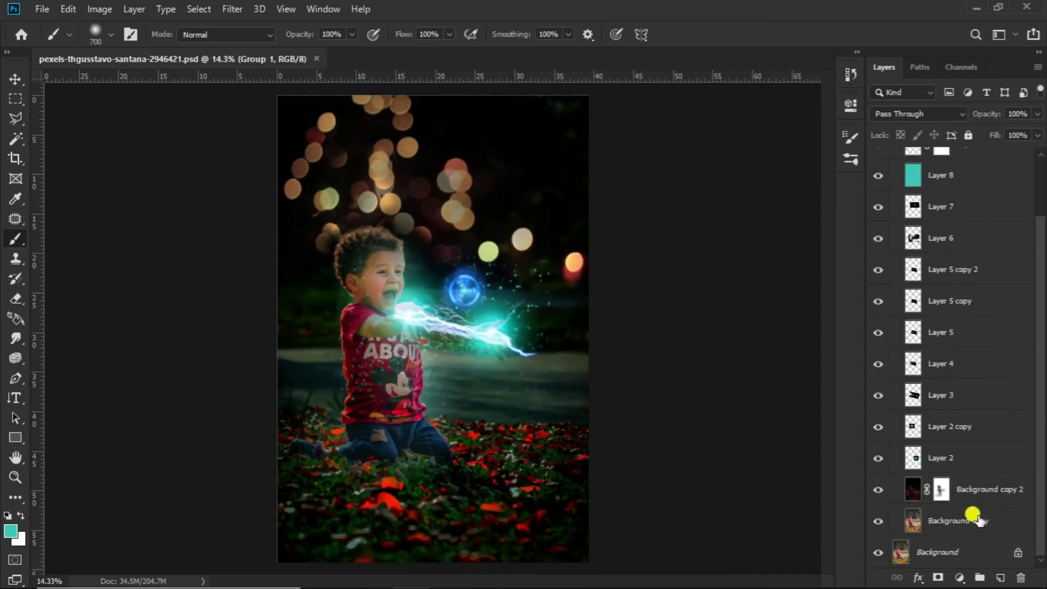
Group the effect layers from Layer 8 down to Background copy into Group 1
left_click(976, 519, "shift")
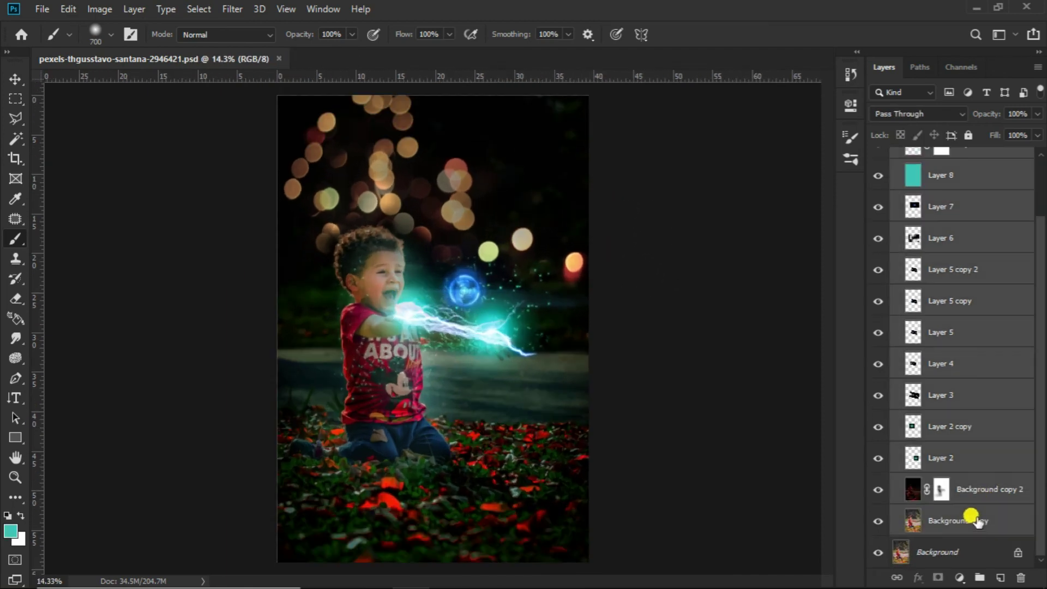
key("ctrl+g")
scroll(620, 283, "down", 2)
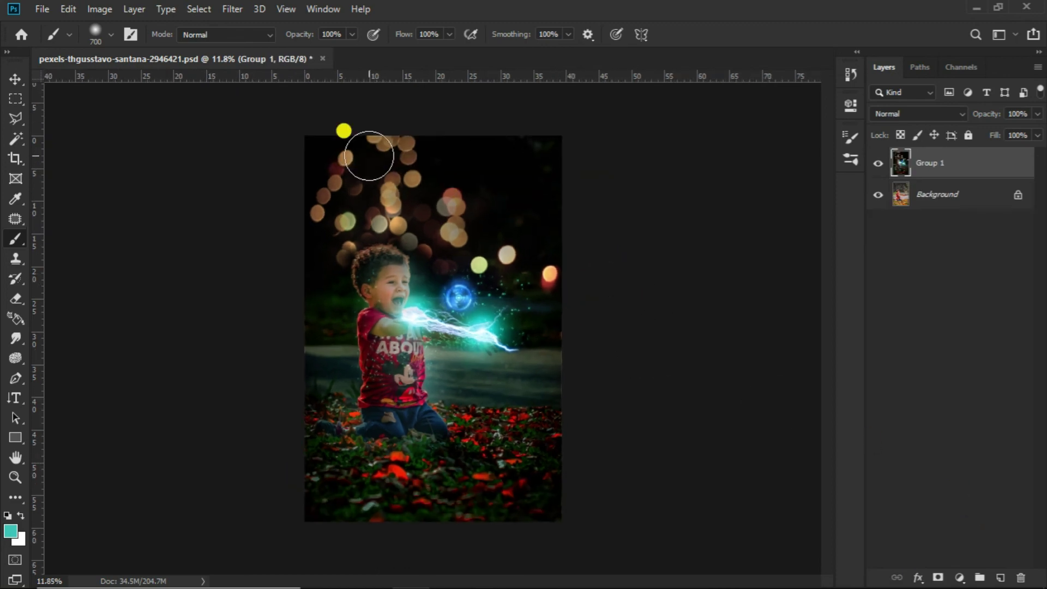
Preview the Camera Raw filter without changes, compare Group 1's visibility, and duplicate it as Group 1 copy
left_click(223, 9)
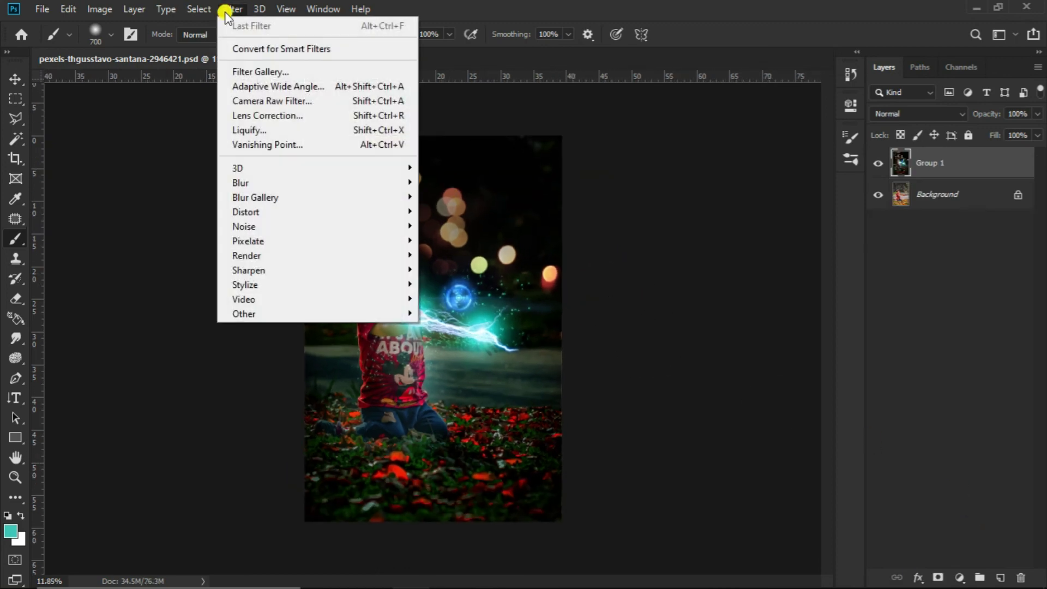
left_click(296, 102)
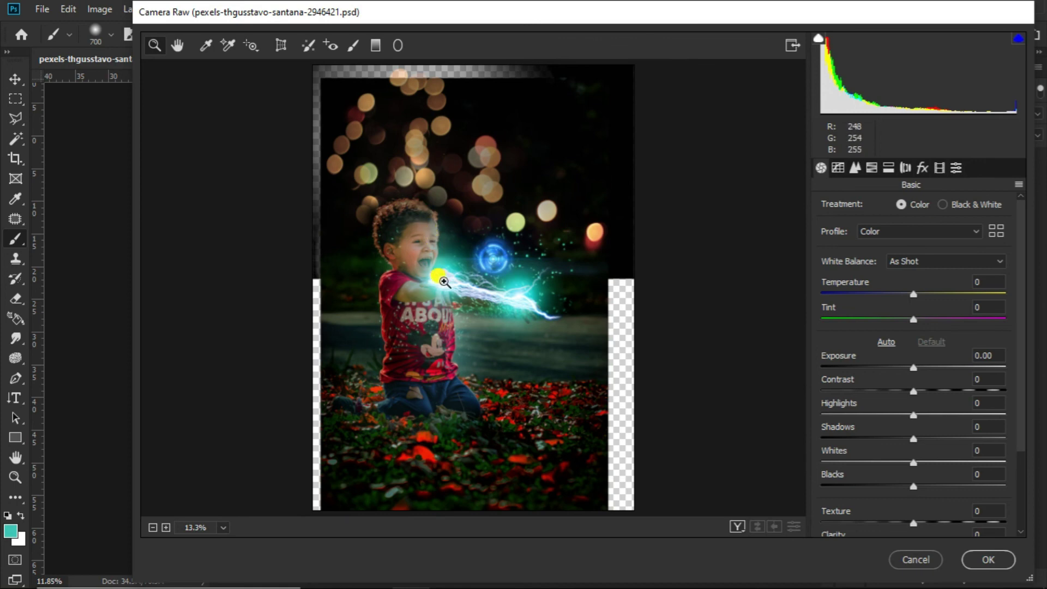
left_click(916, 560)
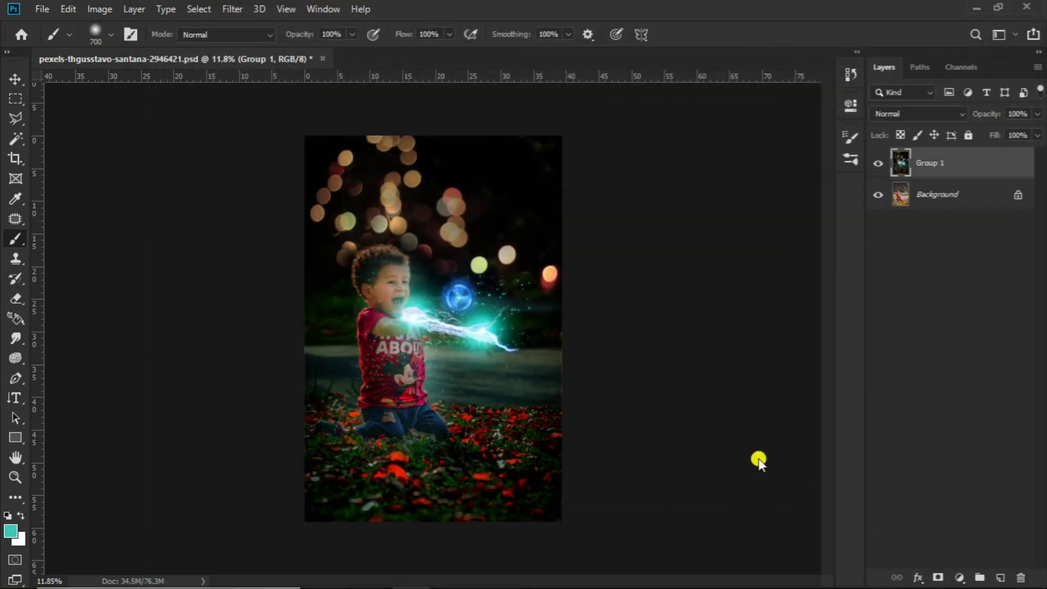
left_click(876, 167)
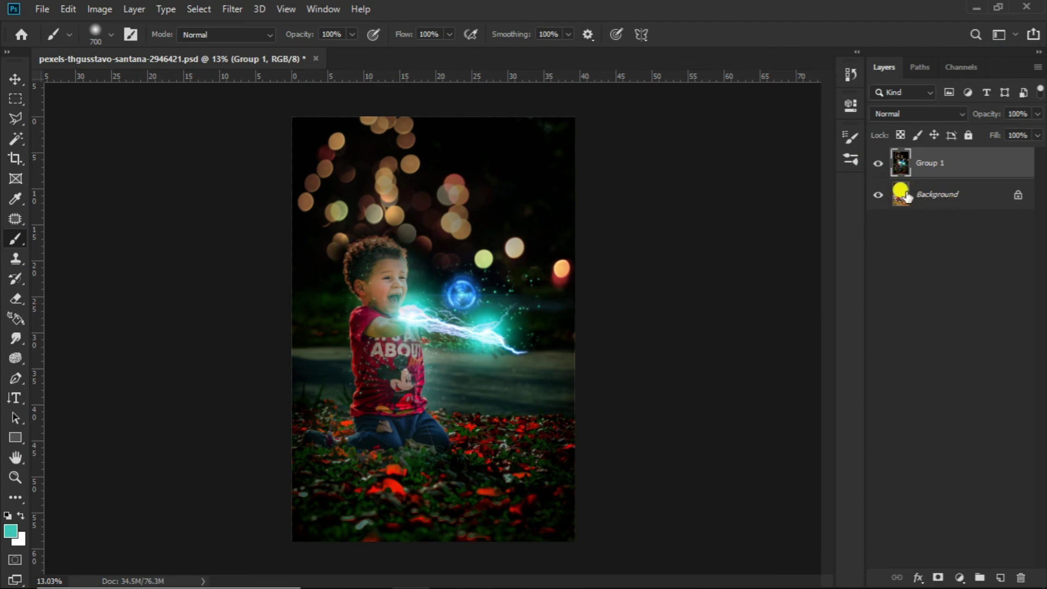
key("ctrl+j")
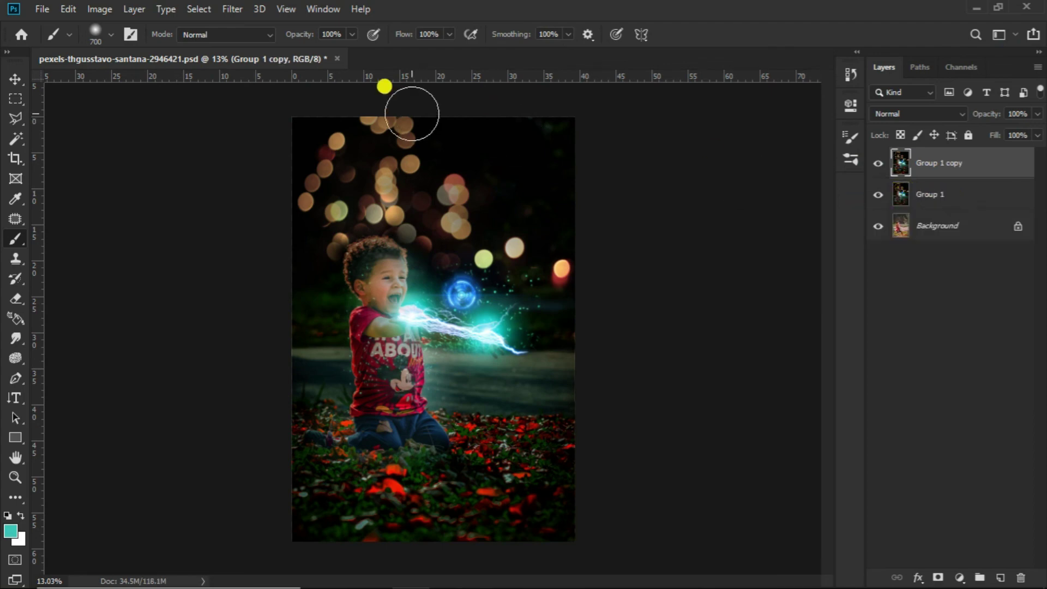
Apply Camera Raw to Group 1 copy: Exposure +0.45, slightly higher whites, warmer Temperature, Tint +10, less saturation
left_click(233, 9)
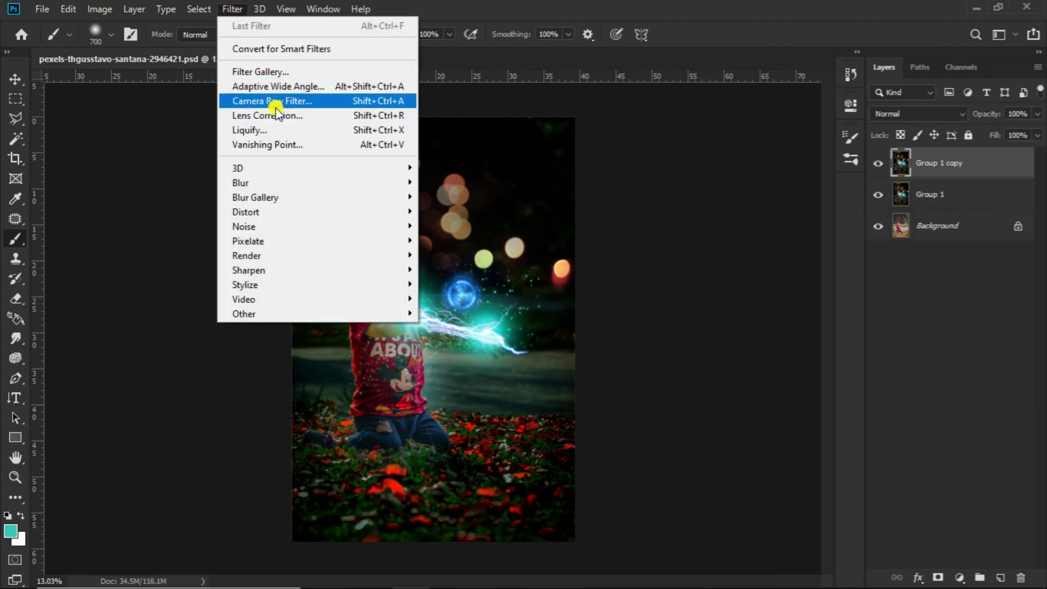
left_click(269, 98)
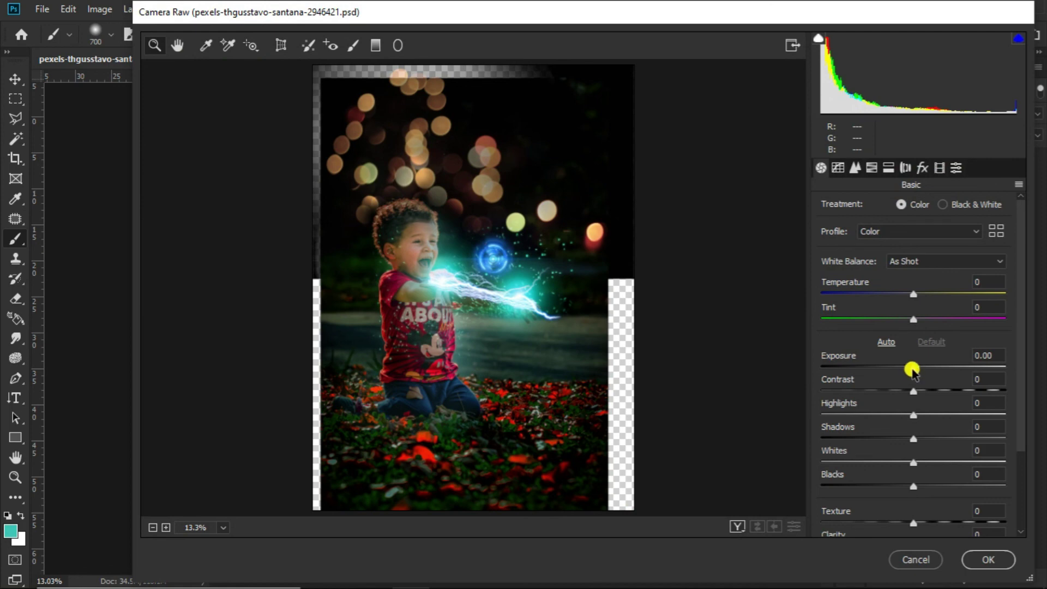
left_click_drag(912, 370, 926, 398)
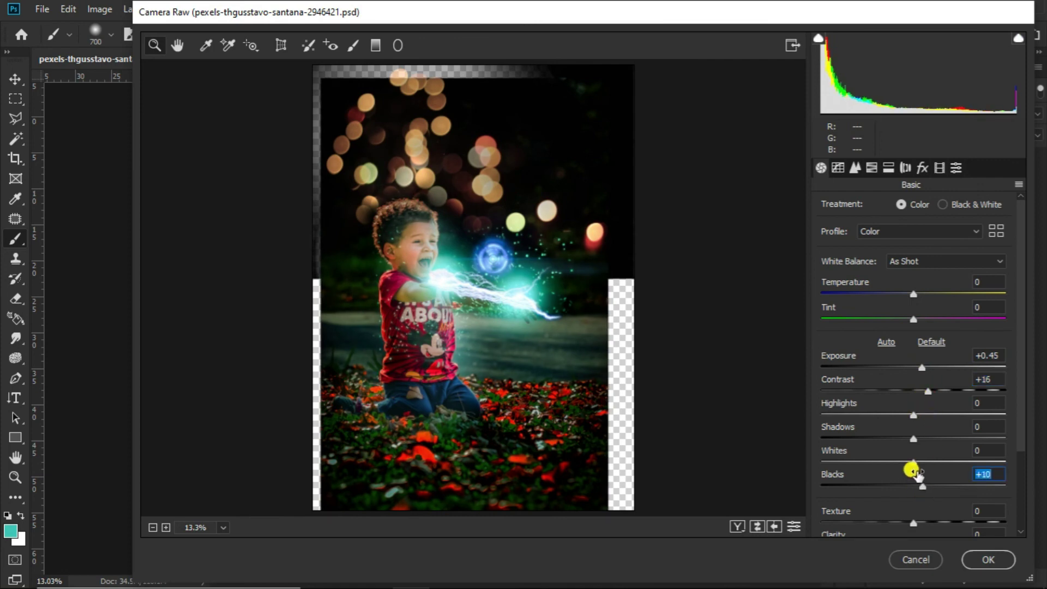
left_click_drag(913, 464, 916, 461)
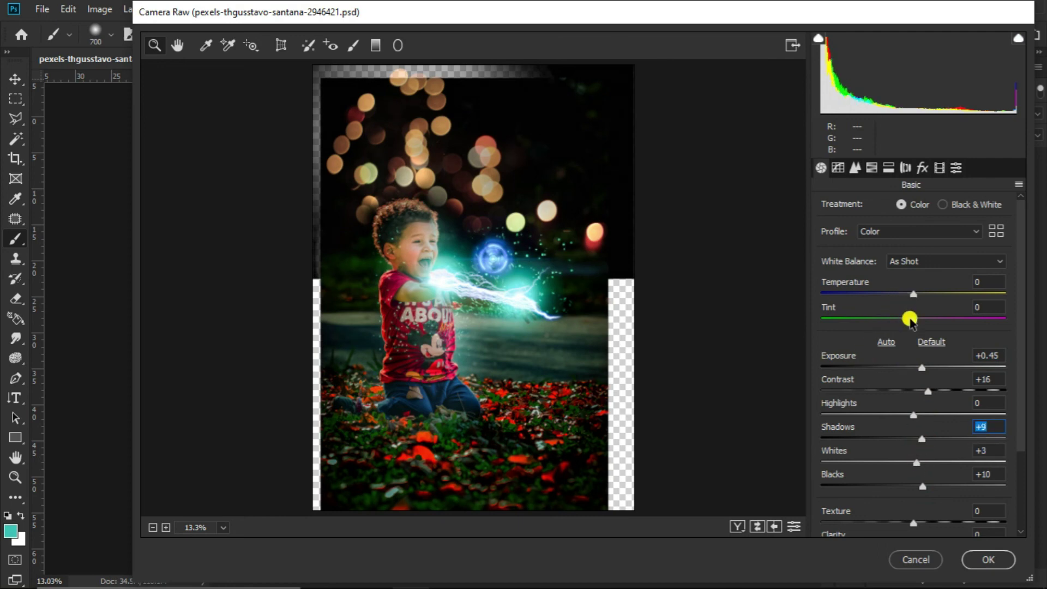
left_click(910, 319)
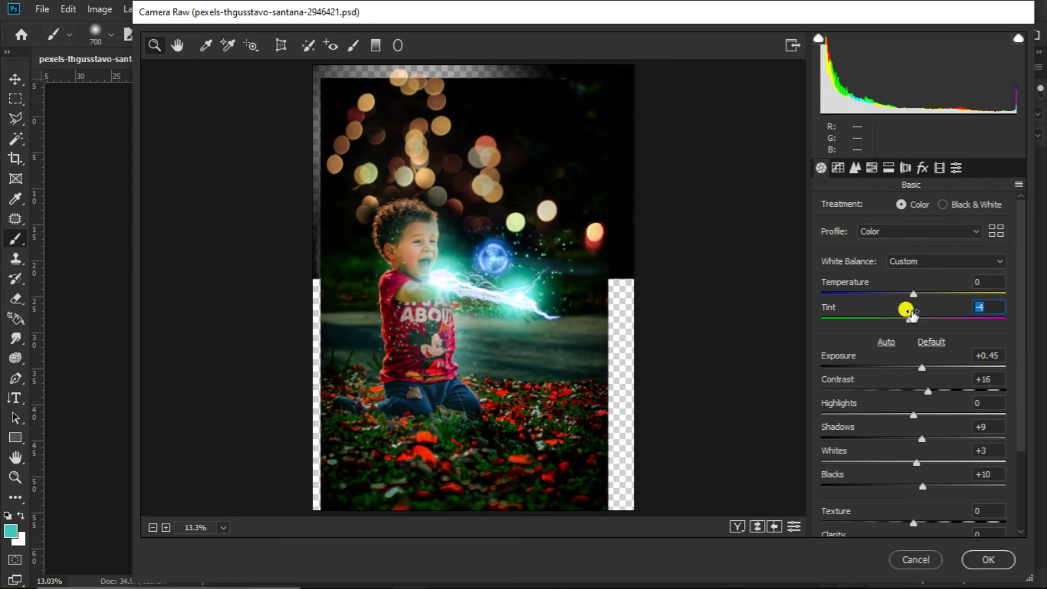
left_click_drag(914, 296, 921, 298)
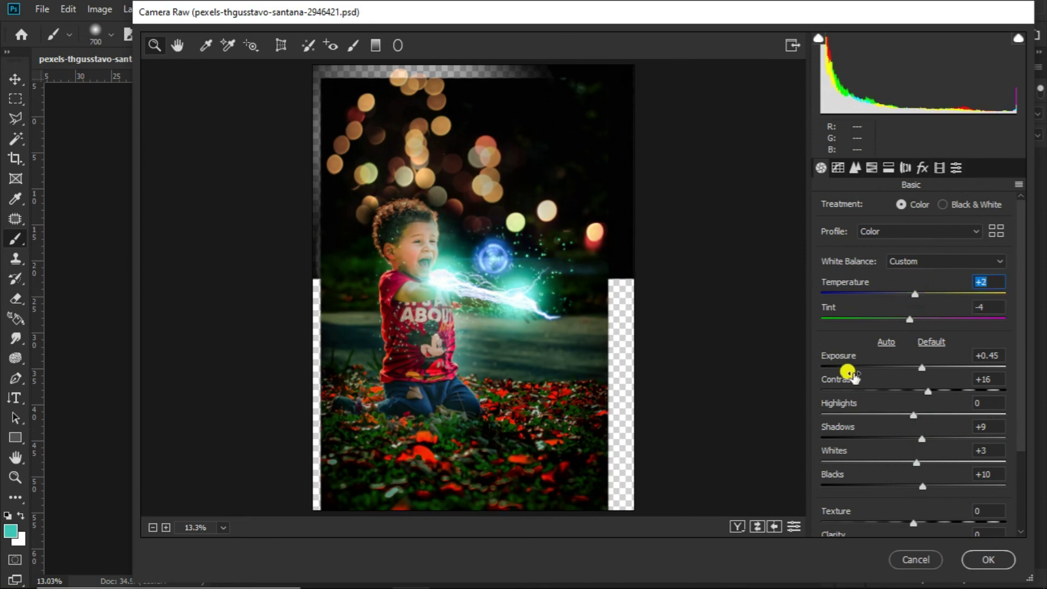
scroll(991, 376, "down", 3)
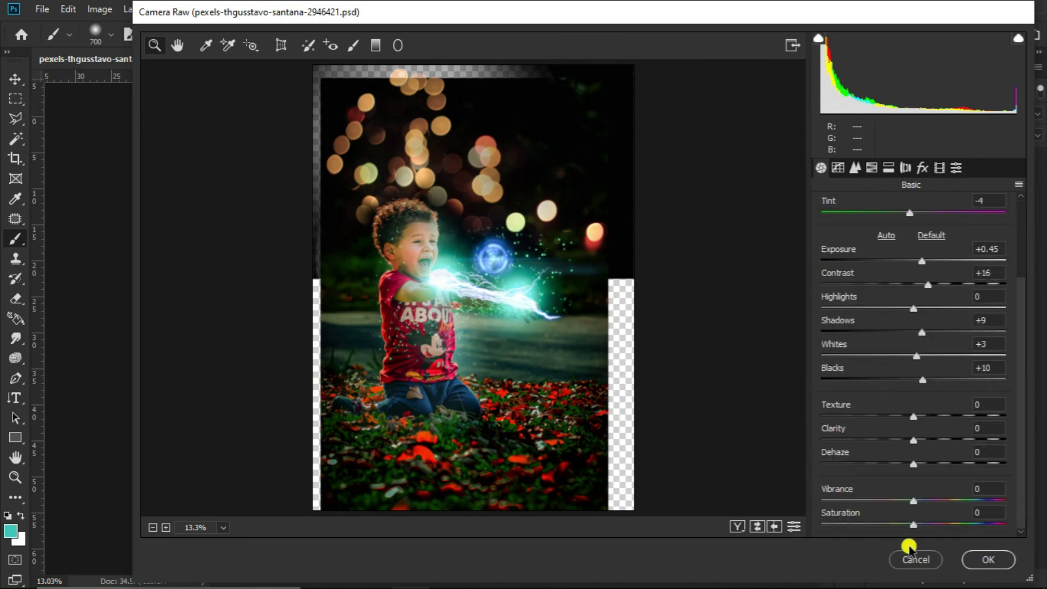
mouse_move(914, 527)
left_mouse_down()
mouse_move(934, 527)
mouse_move(910, 529)
mouse_move(932, 503)
mouse_move(912, 503)
mouse_move(922, 508)
left_mouse_up()
scroll(934, 327, "up", 3)
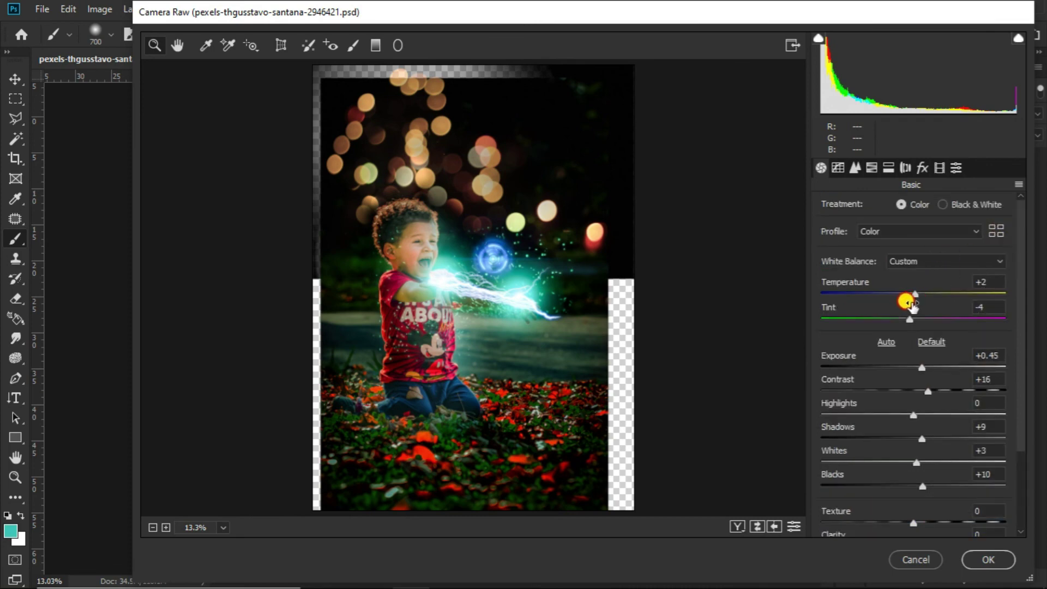
left_click_drag(908, 320, 927, 321)
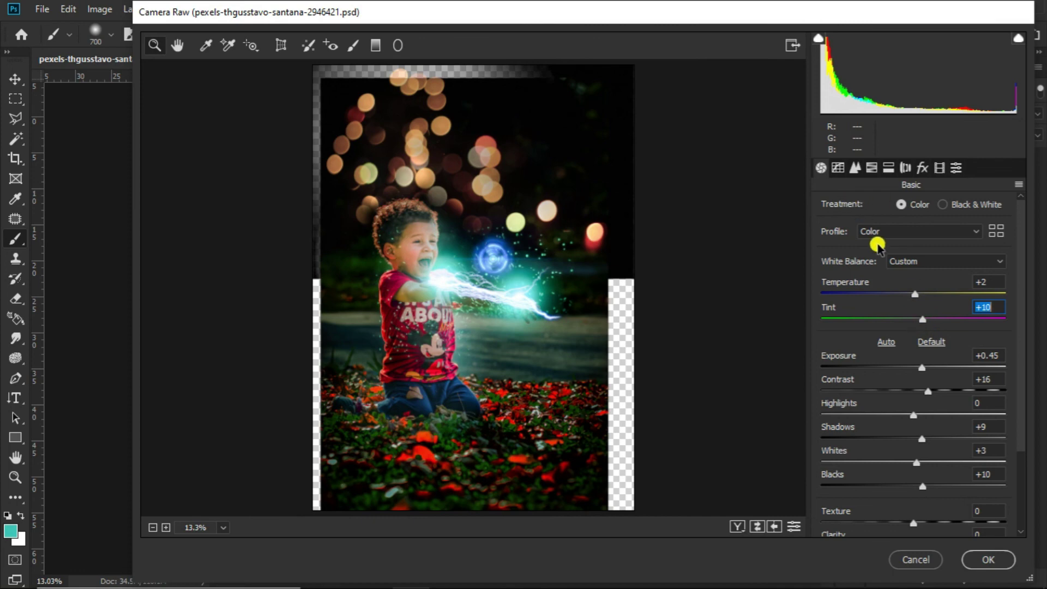
left_click(985, 560)
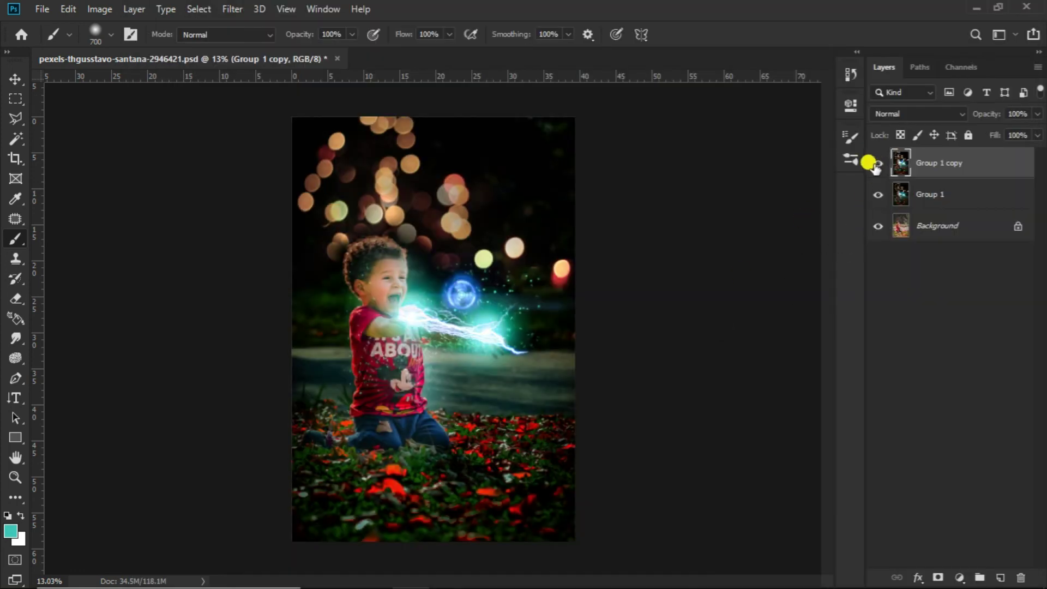
left_click(871, 164)
scroll(577, 234, "up", 2)
scroll(409, 210, "up", 2)
scroll(399, 215, "up", 1)
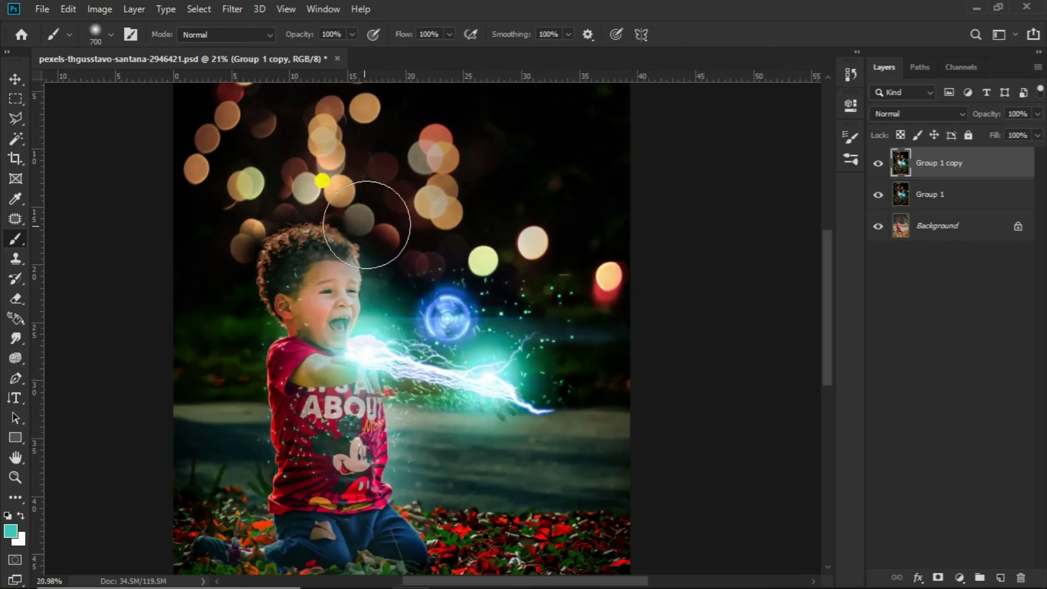
scroll(327, 218, "up", 2)
scroll(299, 227, "up", 1)
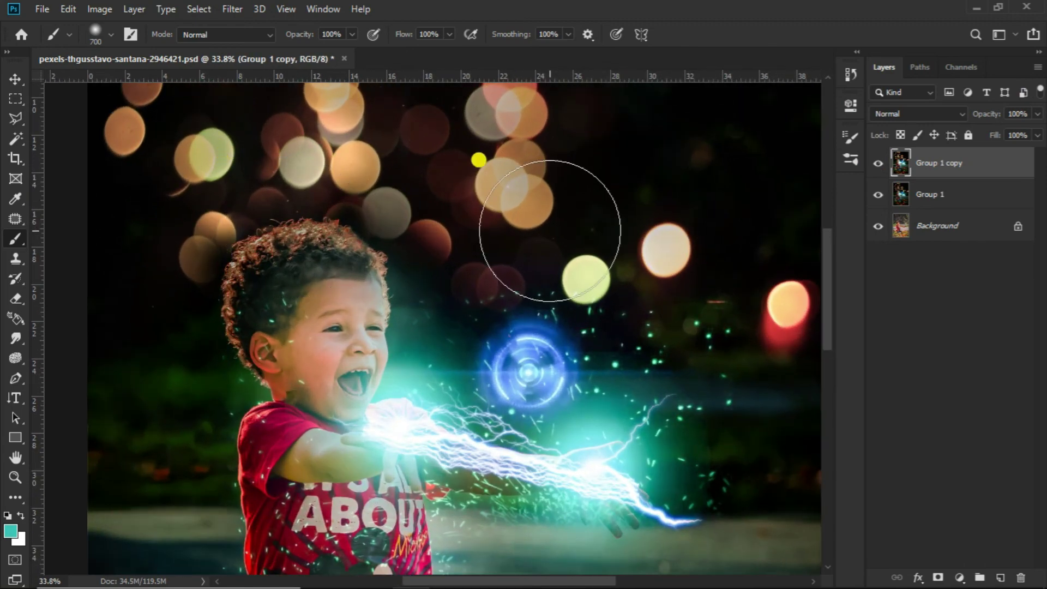
scroll(560, 222, "down", 2)
scroll(549, 227, "down", 3)
scroll(551, 230, "up", 1)
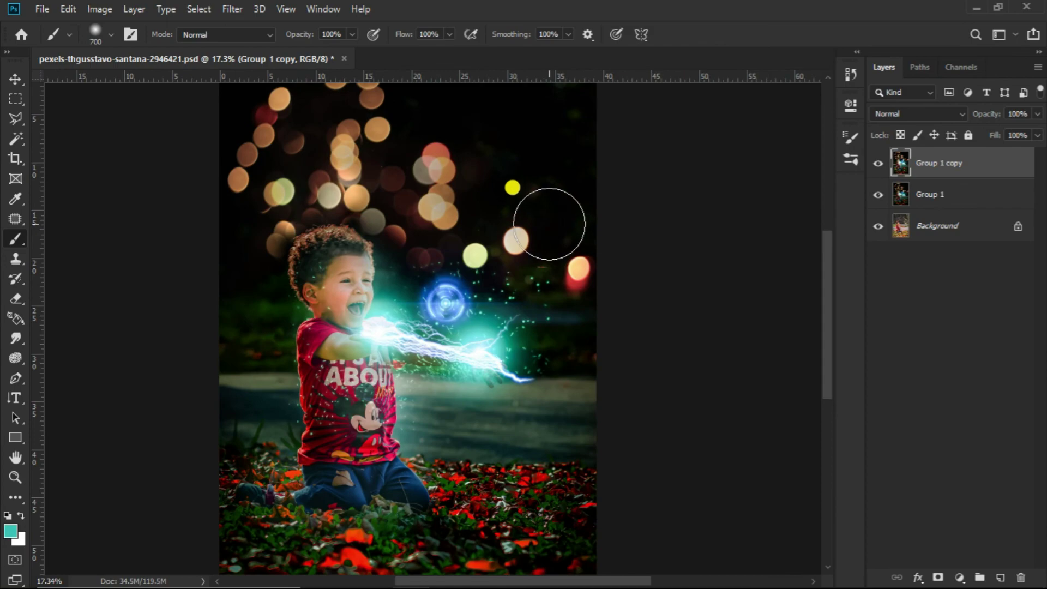